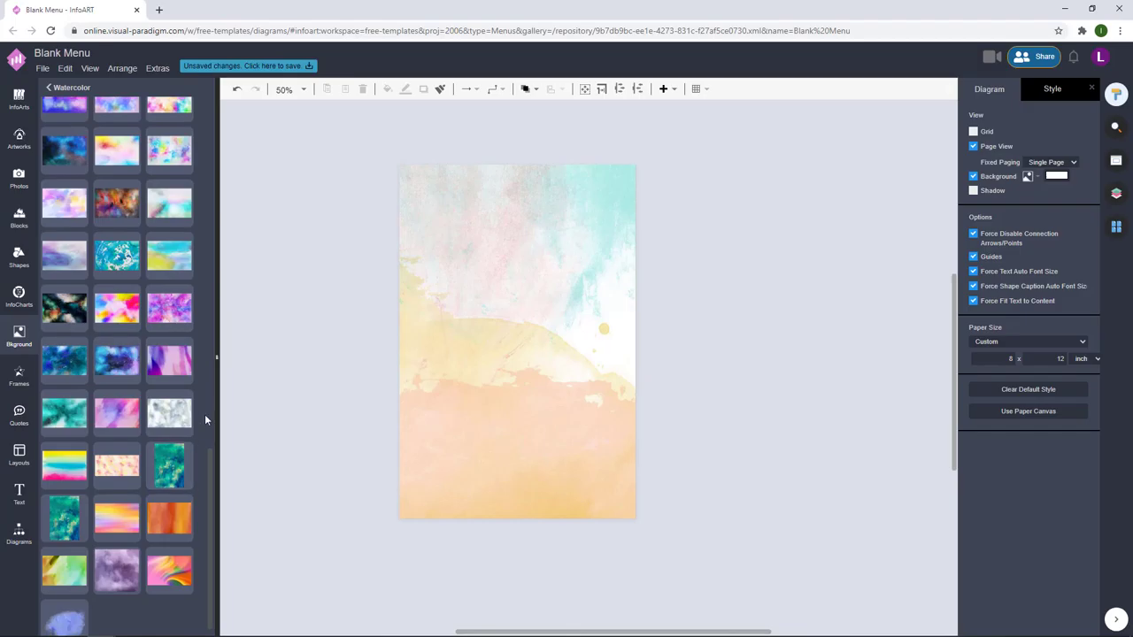
Place a rectangle from the General shapes over the watercolor page background
ctrl+scroll(495, 392, up, 1)
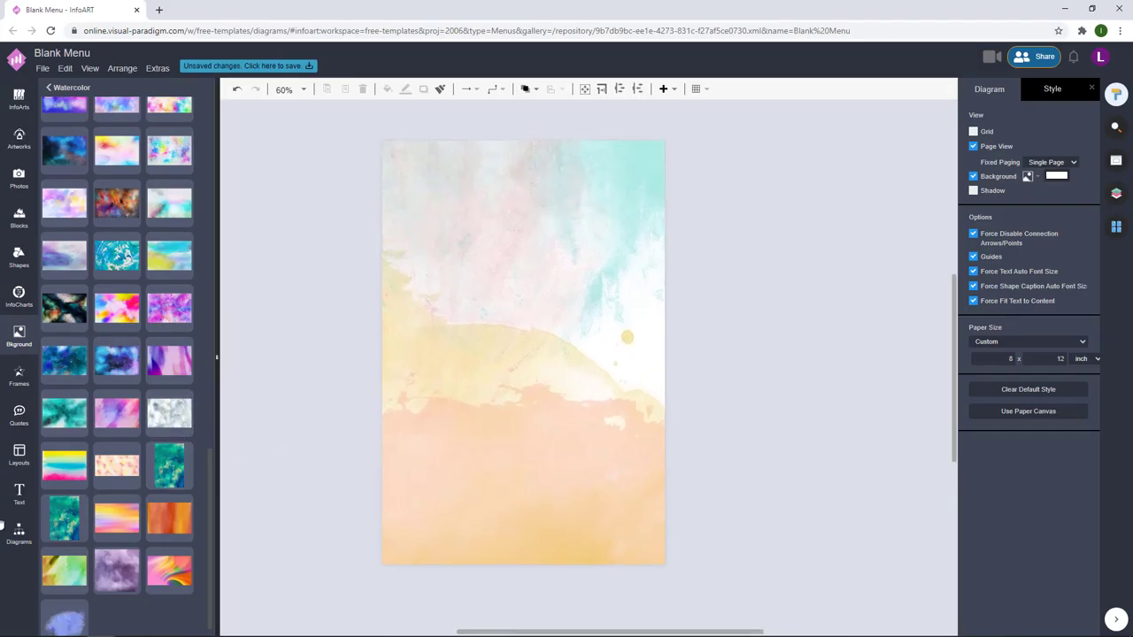
click(23, 534)
scroll(76, 532, down, 3)
click(78, 564)
scroll(97, 371, down, 4)
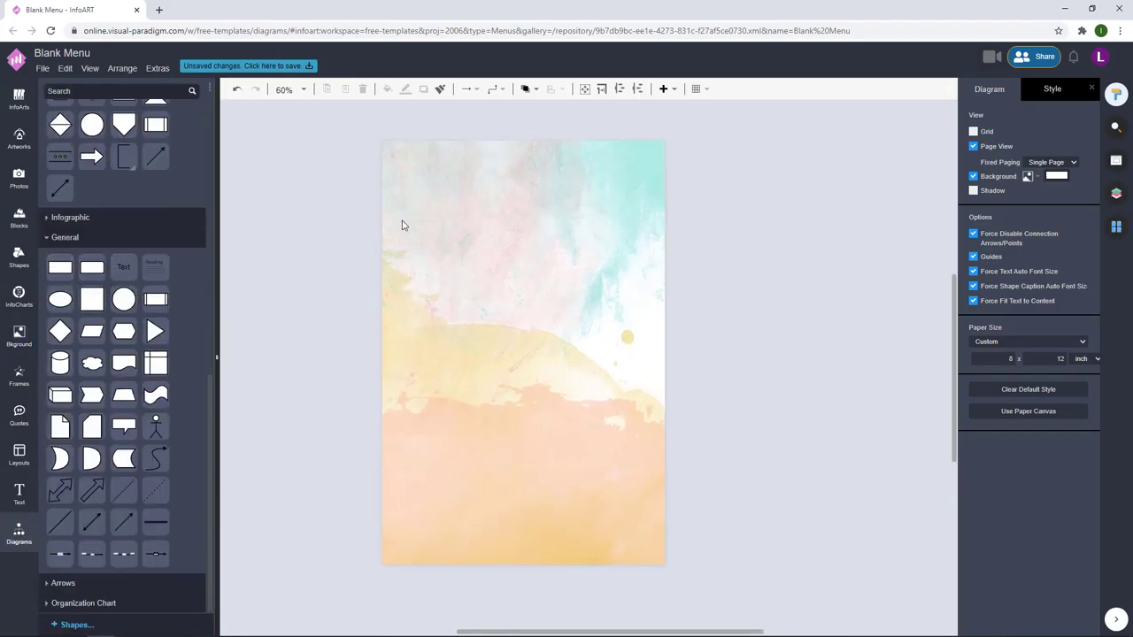
drag(403, 224, 468, 465)
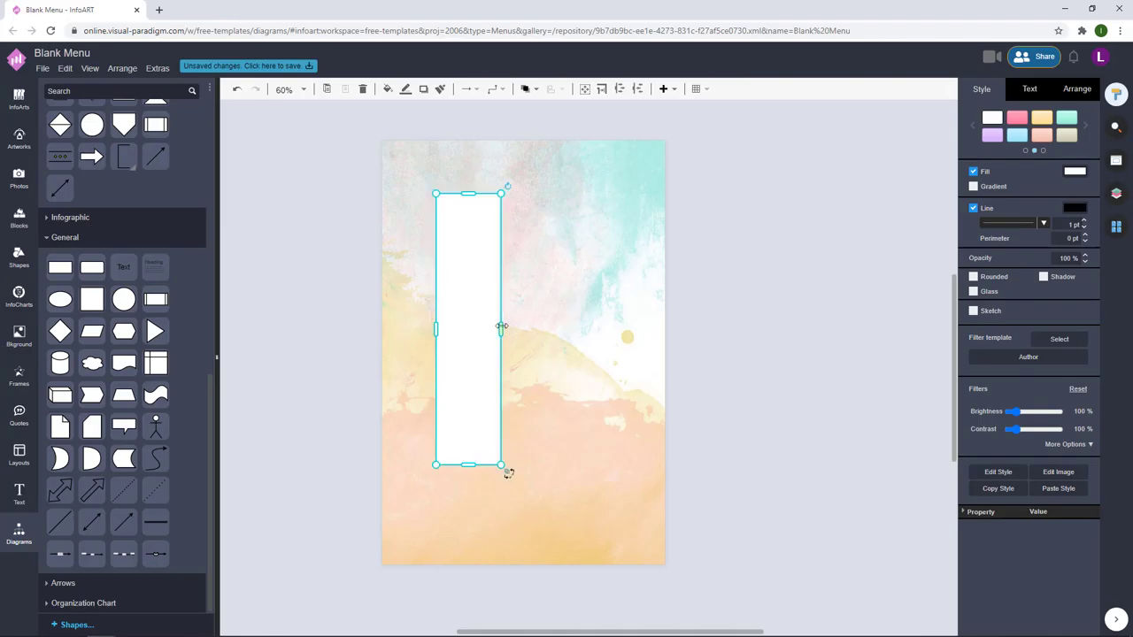
Enlarge the white rectangle into a tall content panel centred on the page and remove its outline
drag(501, 325, 602, 328)
drag(519, 463, 519, 513)
drag(435, 352, 413, 352)
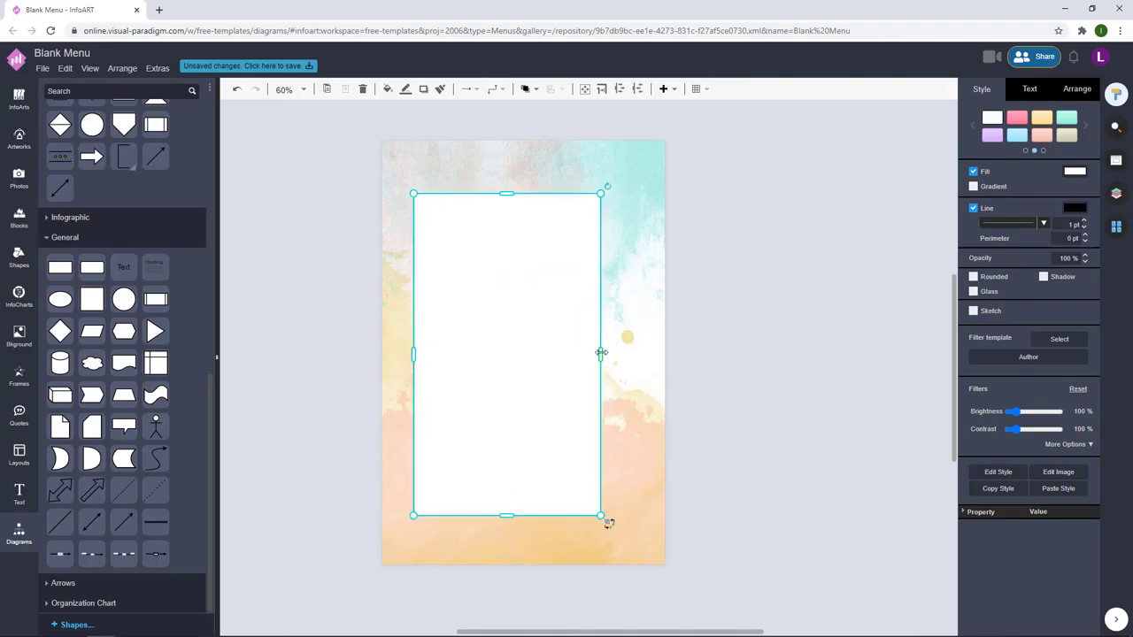
drag(601, 353, 619, 353)
drag(496, 384, 505, 382)
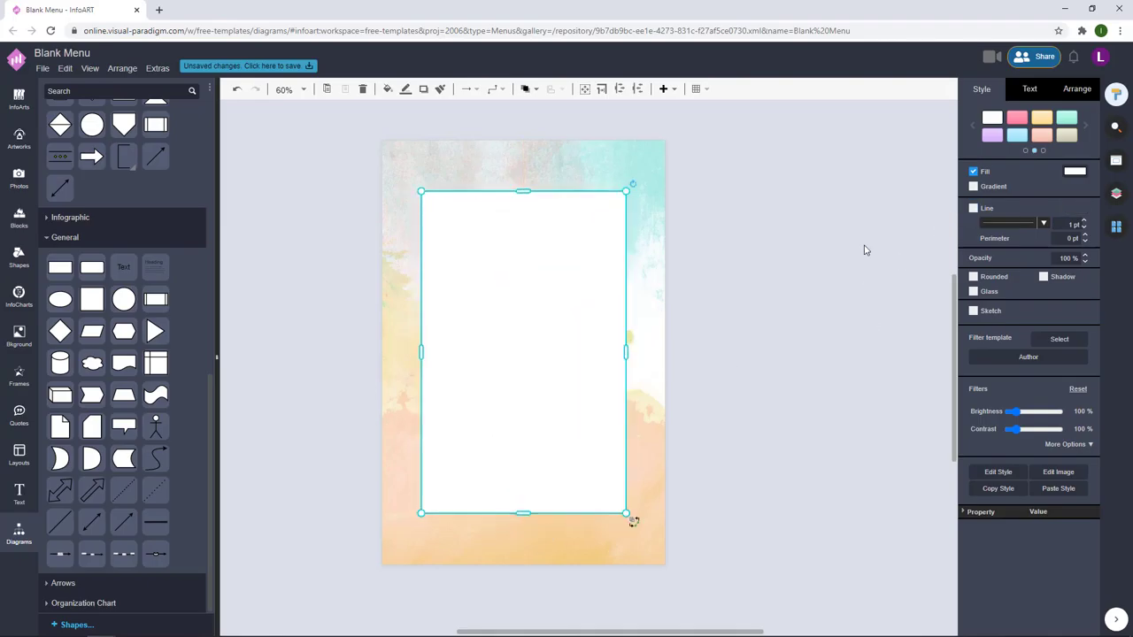
Add a circle overlapping the panel's bottom edge, shrink it slightly and centre it horizontally on the panel
drag(784, 275, 768, 296)
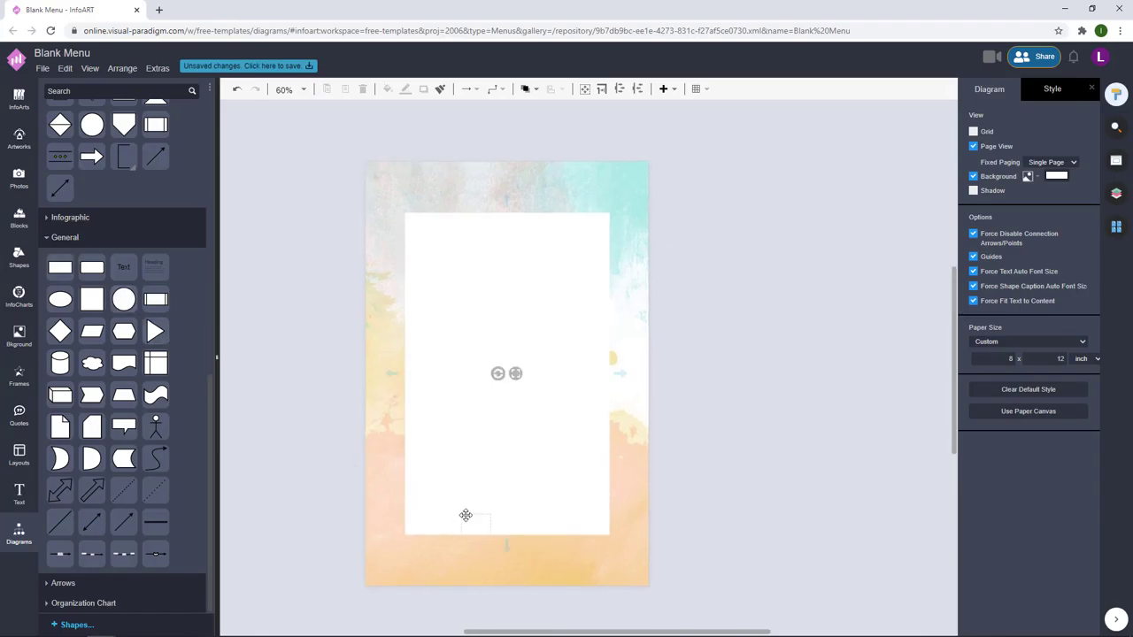
drag(466, 515, 526, 547)
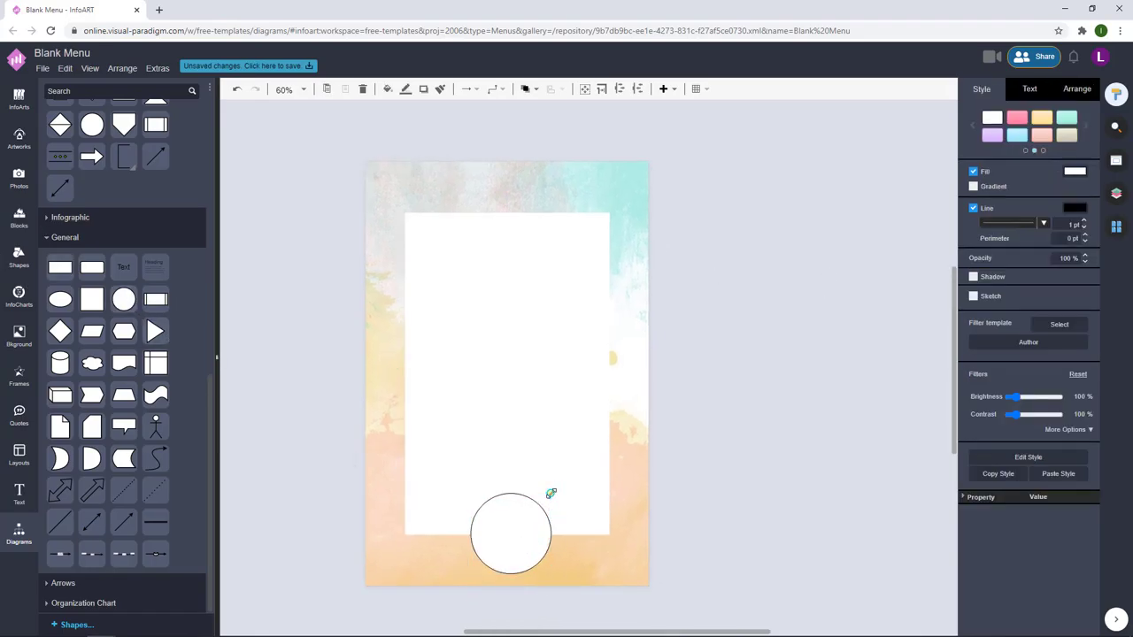
drag(550, 494, 542, 503)
drag(517, 539, 520, 534)
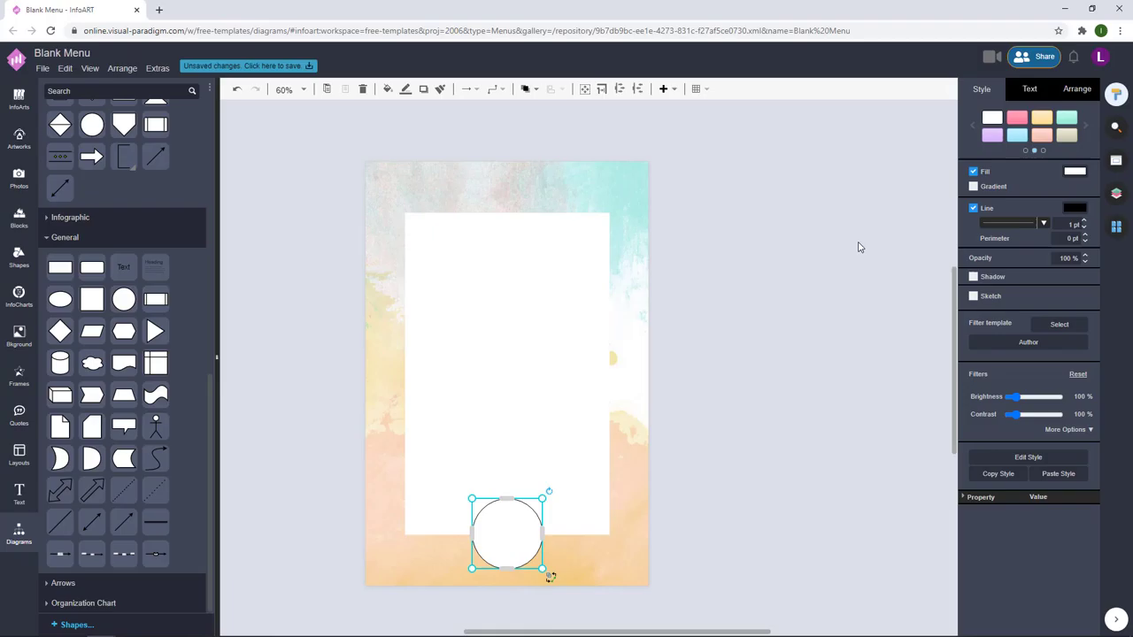
Remove the circle's outline and fill it with teal
click(973, 208)
click(1075, 171)
click(1018, 293)
click(1096, 439)
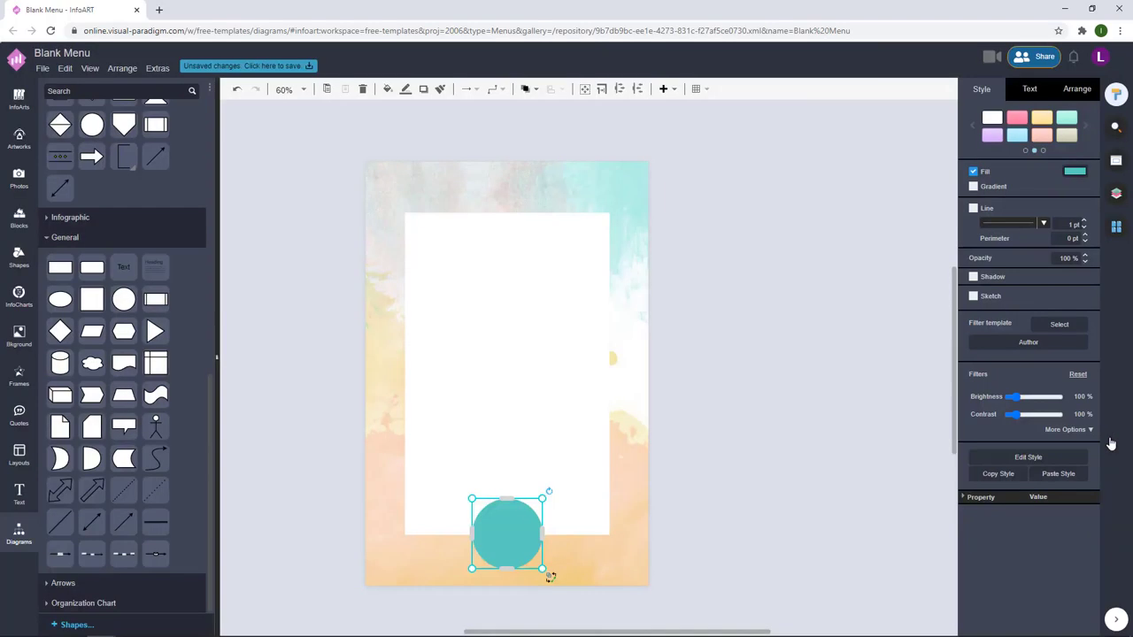
click(827, 369)
Duplicate the teal circle and turn the copy into an unfilled ring with a white (FFFFFF) outline
drag(494, 512, 538, 523)
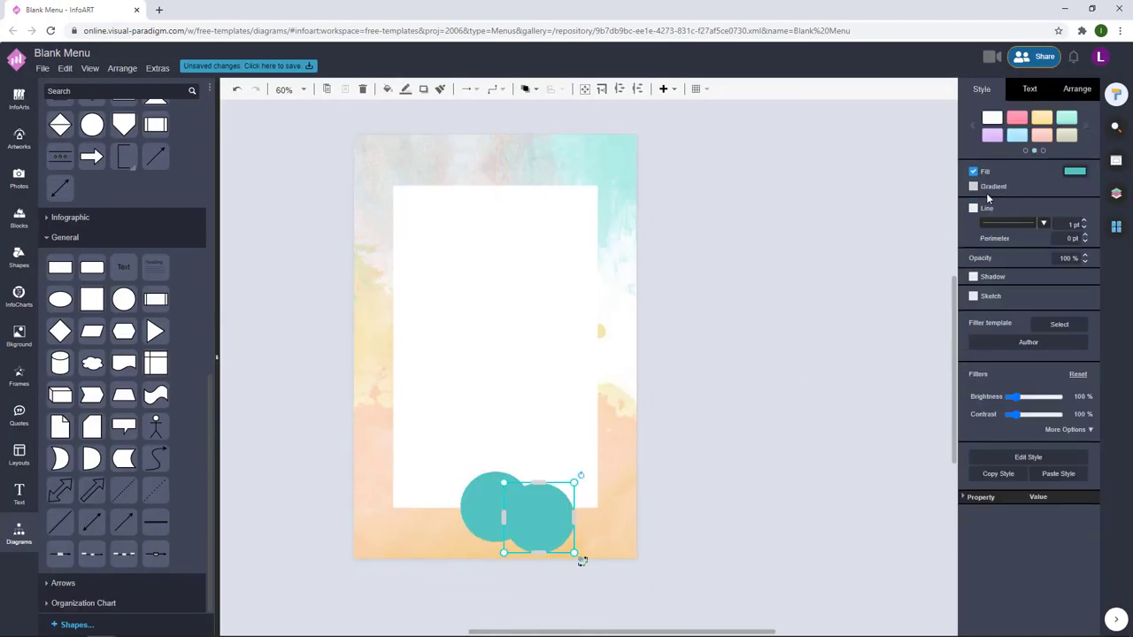
click(973, 171)
click(974, 193)
click(1076, 195)
click(1005, 351)
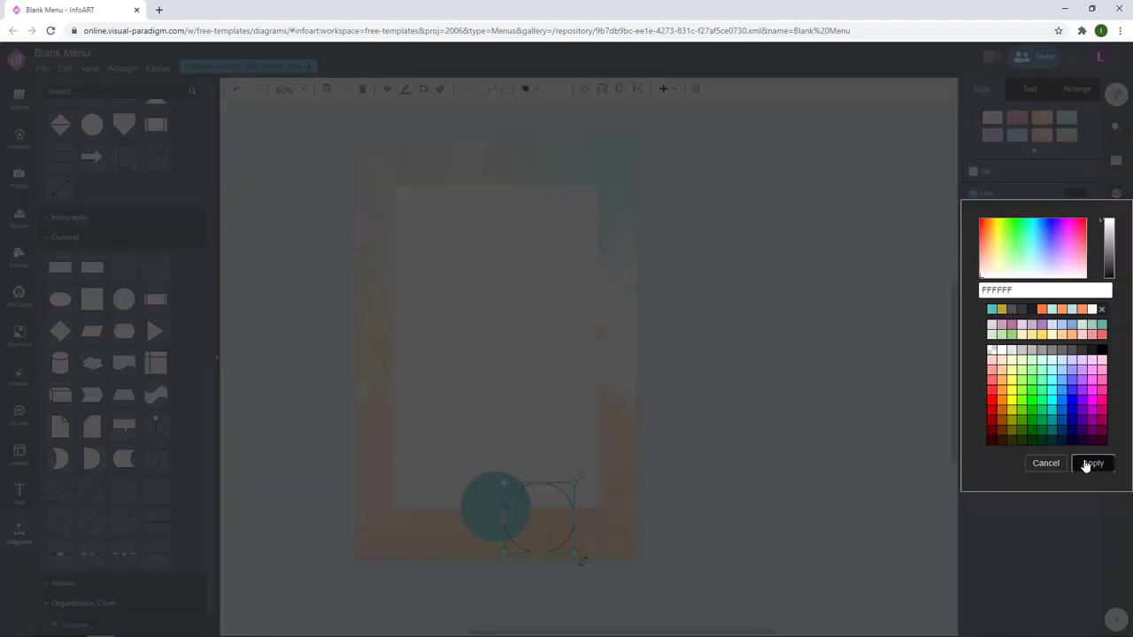
click(1088, 464)
click(763, 460)
Shrink the white ring, centre it inside the teal circle and set its line width to 3 pt
scroll(522, 528, up, 4)
drag(540, 527, 413, 494)
drag(546, 393, 531, 408)
drag(489, 471, 538, 475)
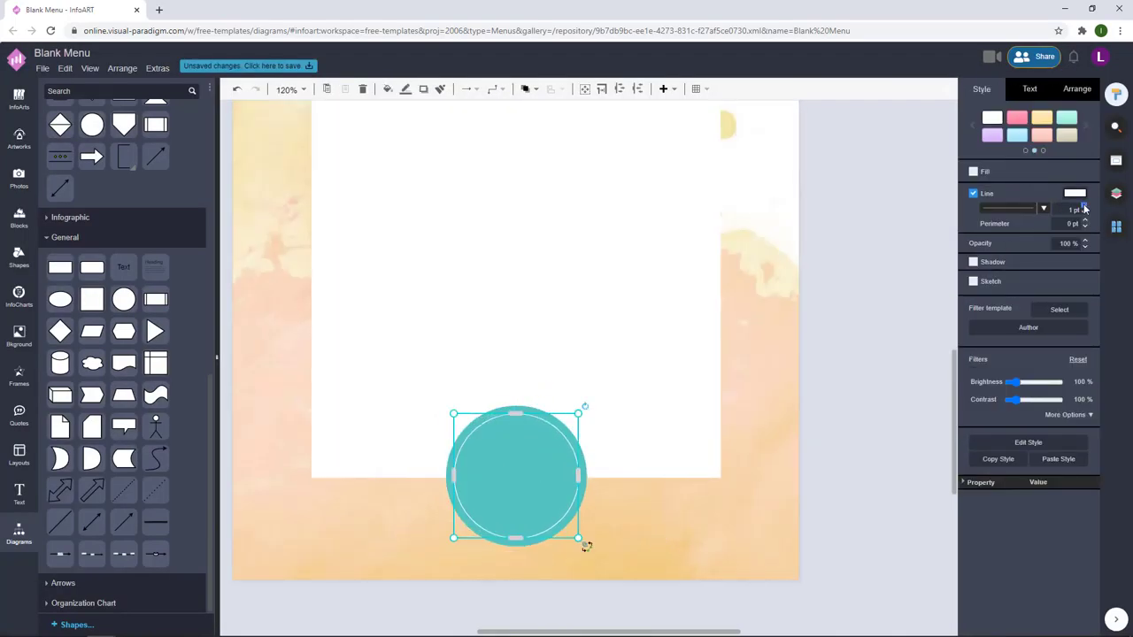
click(1084, 207)
click(872, 305)
Enlarge the white ring slightly and re-centre it inside the teal circle
click(523, 450)
drag(578, 413, 584, 408)
drag(510, 501, 509, 504)
click(840, 407)
scroll(840, 407, down, 4)
click(646, 466)
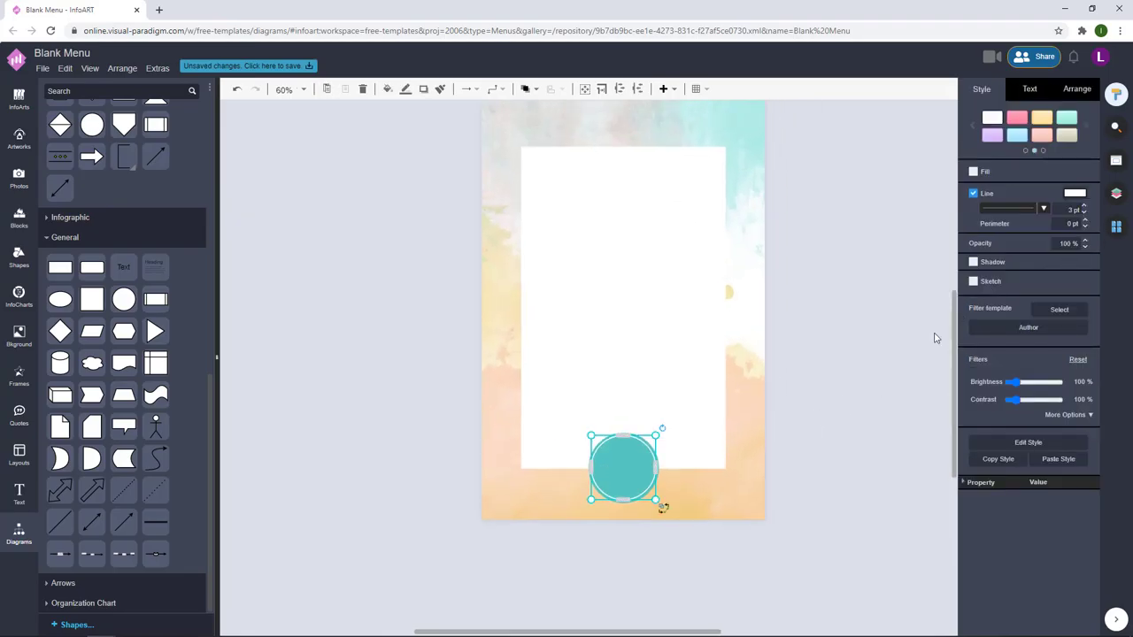
Reduce the white ring slightly and fine-tune its centring inside the teal circle
click(808, 430)
scroll(798, 437, up, 6)
scroll(355, 499, down, 3)
click(387, 501)
drag(429, 455, 426, 459)
click(807, 402)
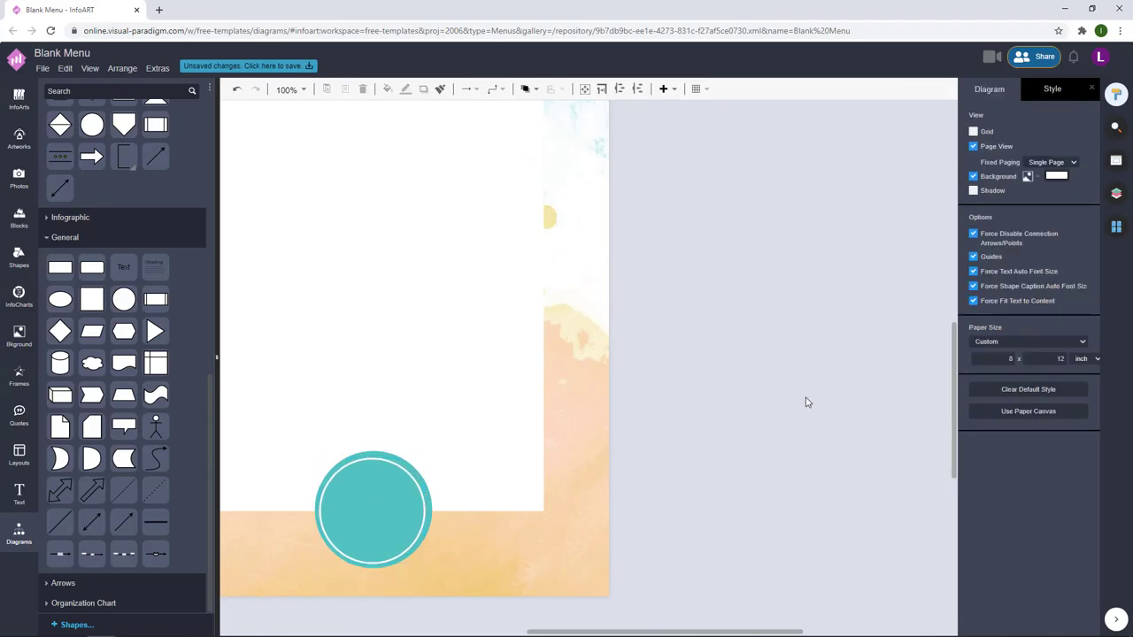
drag(409, 502, 407, 502)
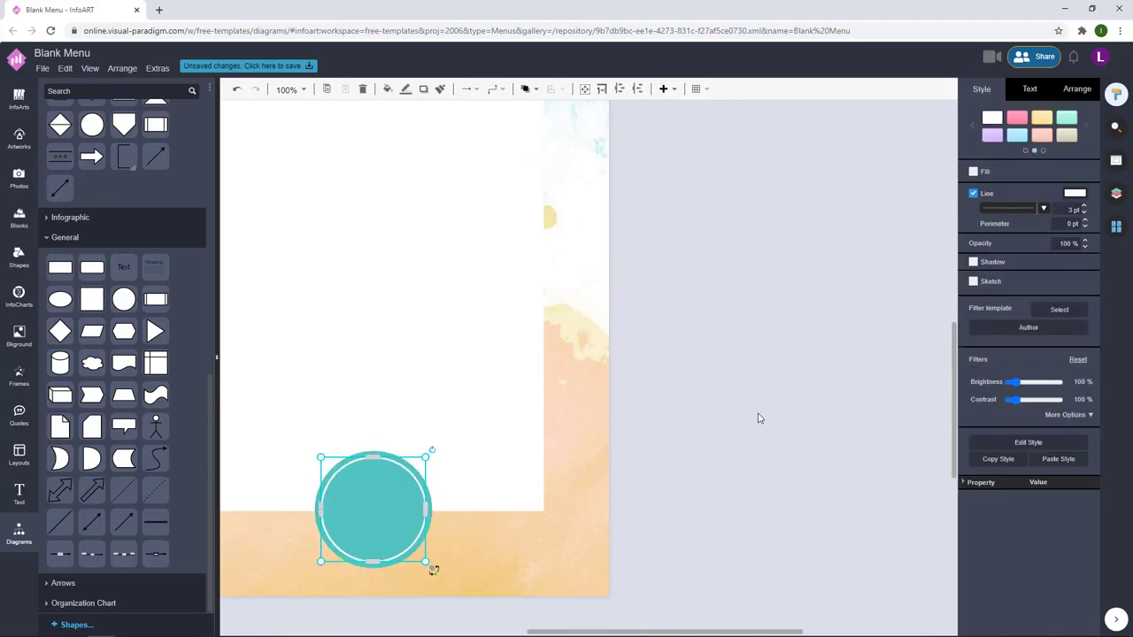
click(758, 418)
scroll(770, 390, down, 3)
click(525, 491)
click(774, 390)
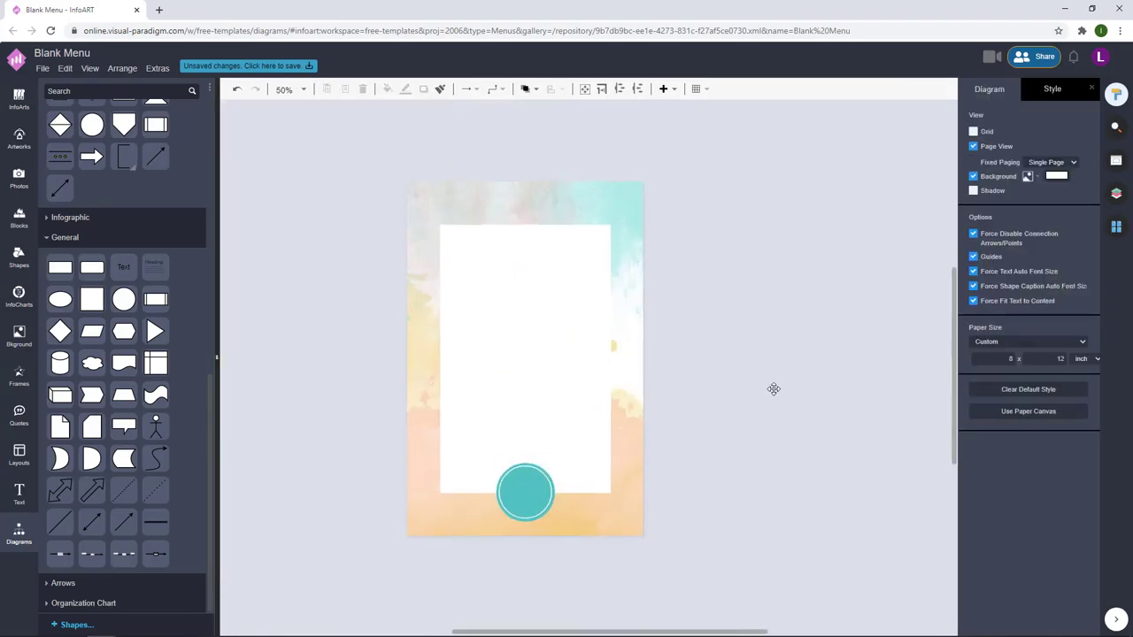
Duplicate the white panel and give the copy no fill and a teal outline
scroll(650, 396, up, 2)
drag(486, 337, 681, 344)
click(974, 209)
click(975, 173)
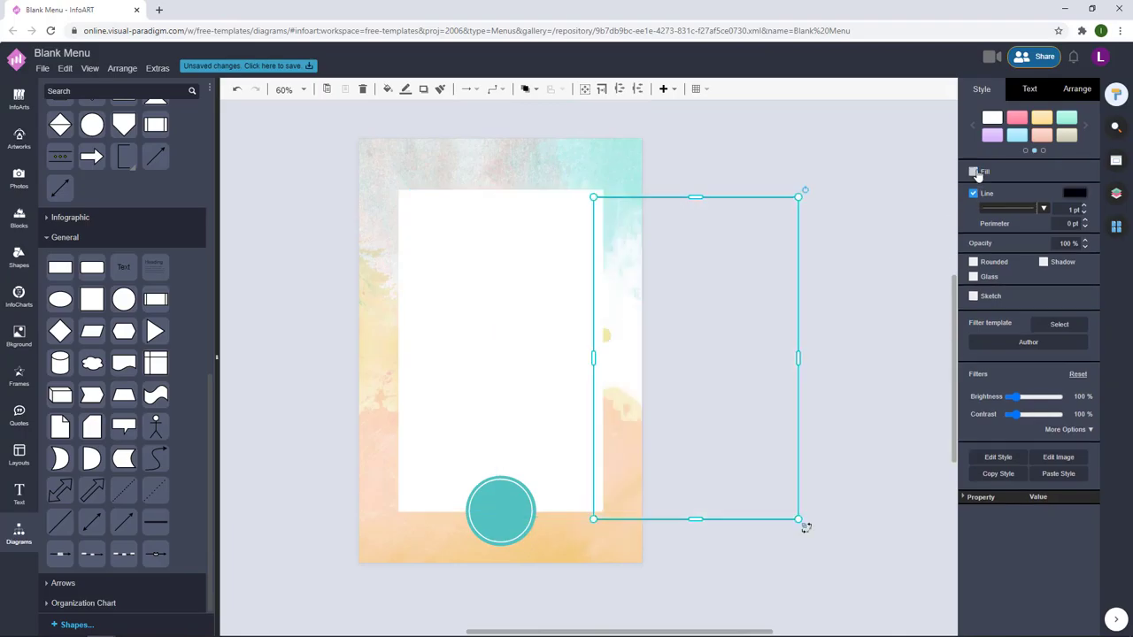
click(1074, 193)
click(1067, 417)
click(1091, 463)
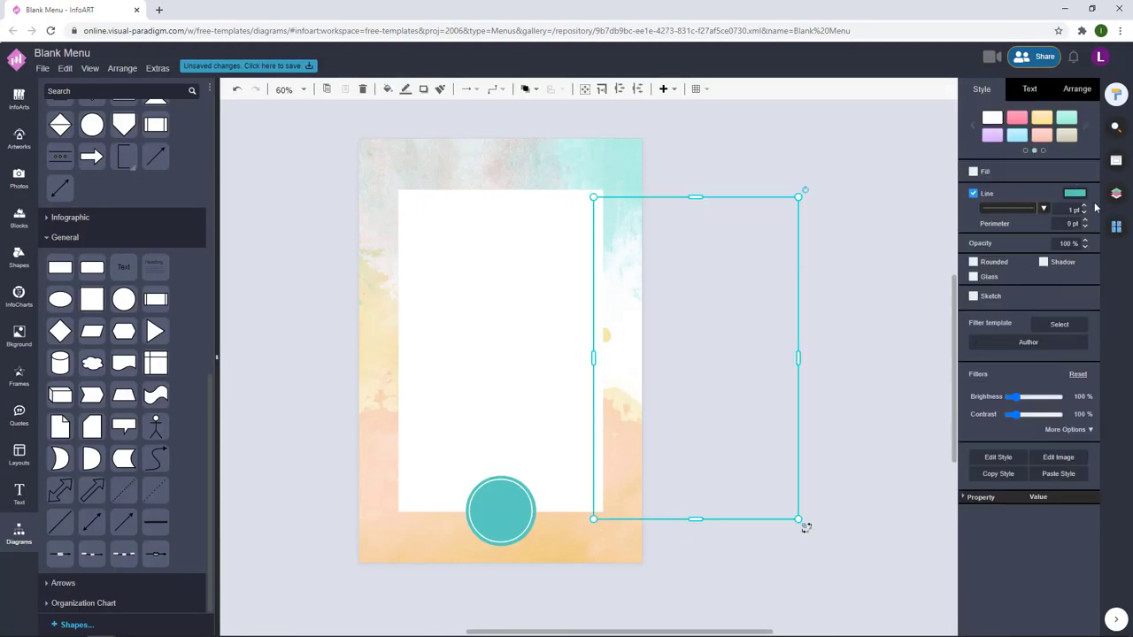
Fit the teal frame just inside the white panel's edges, centre it and set its line width to 3 pt
drag(698, 357, 505, 336)
drag(596, 518, 599, 507)
drag(602, 349, 599, 348)
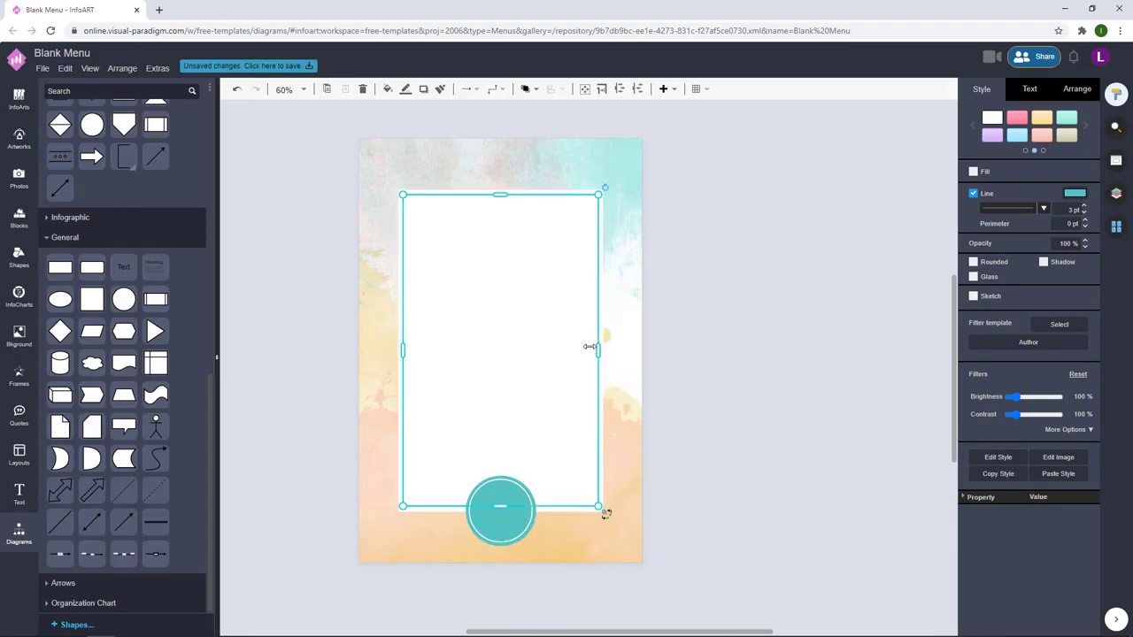
drag(520, 335, 518, 333)
click(753, 417)
Bring the teal circle and its white ring to the front, above the teal frame
drag(557, 581, 427, 433)
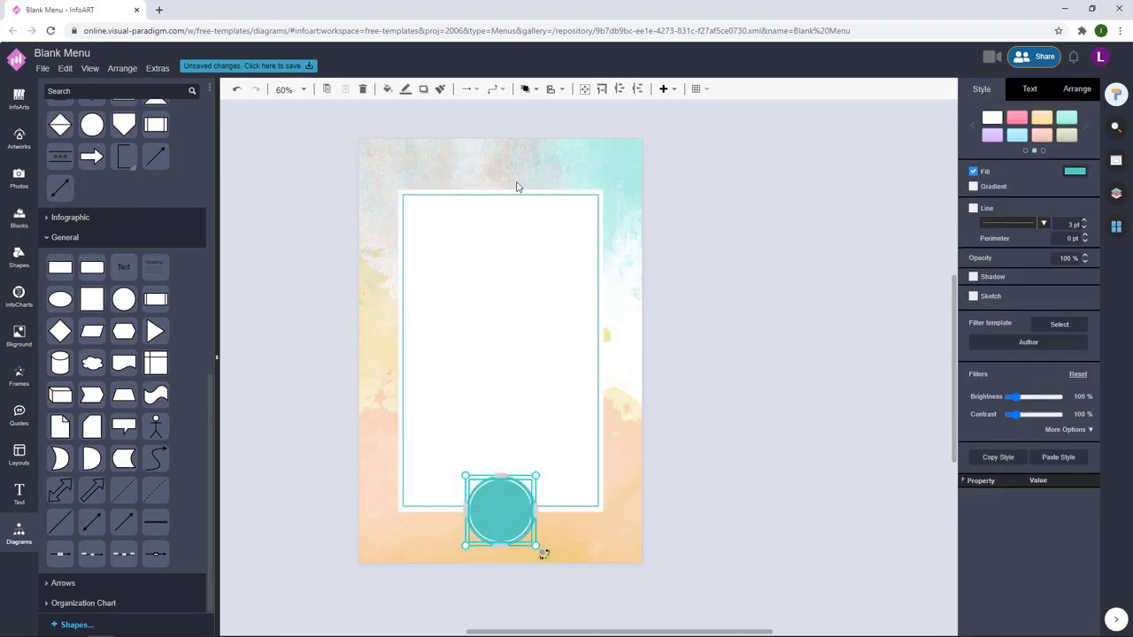
click(528, 89)
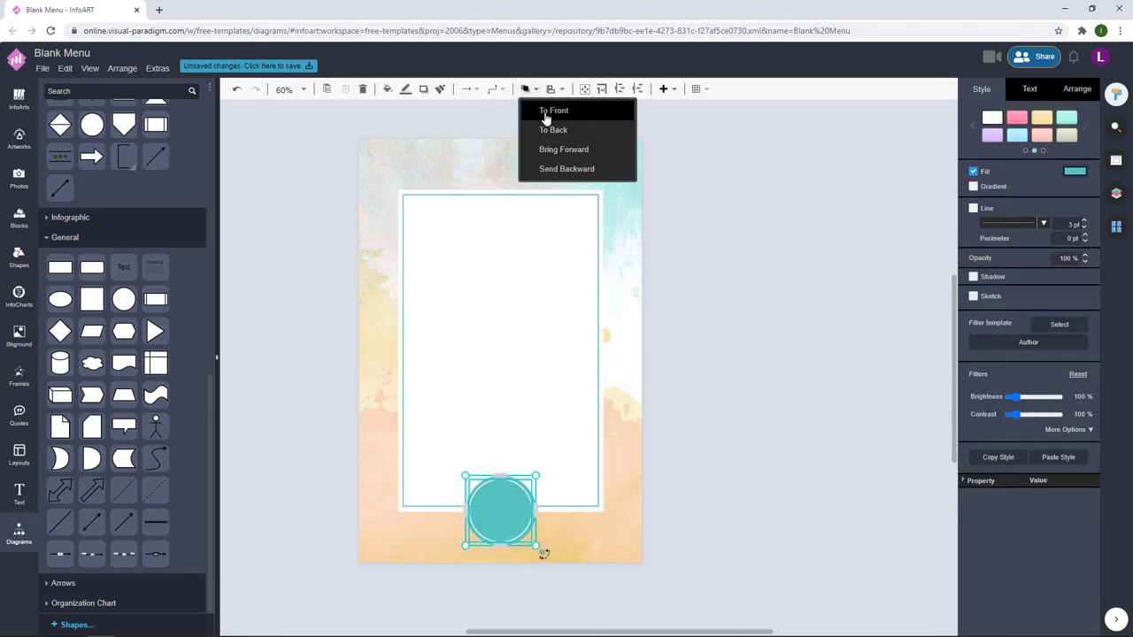
click(547, 114)
click(779, 311)
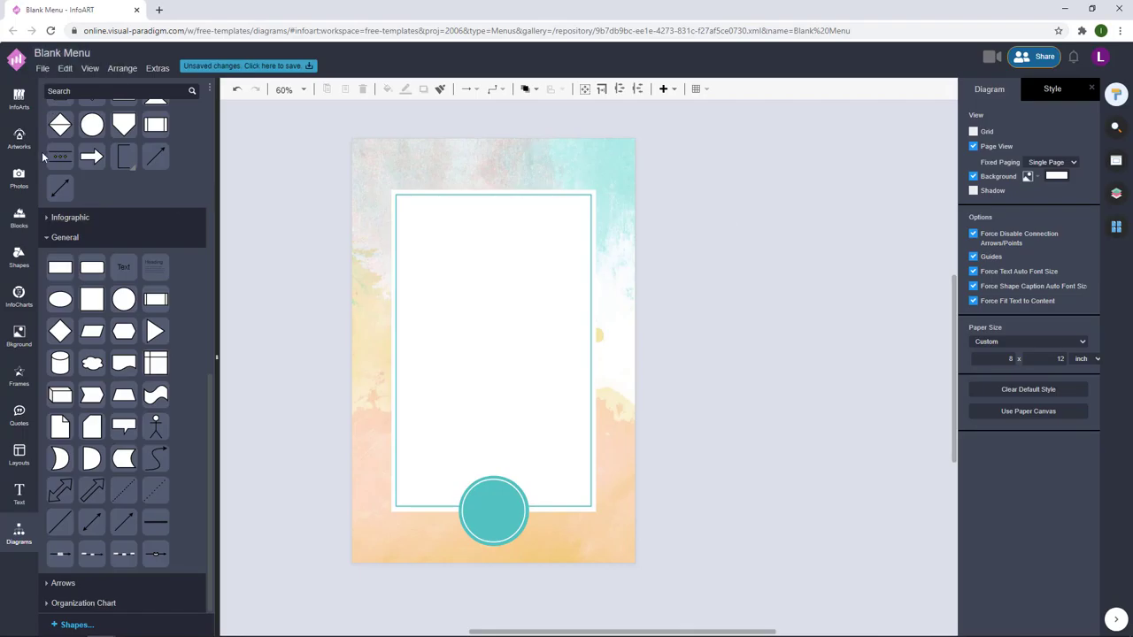
Insert the centred MAIN COURSE list from the Item Selections infographics and scale it to fit inside the frame
click(19, 100)
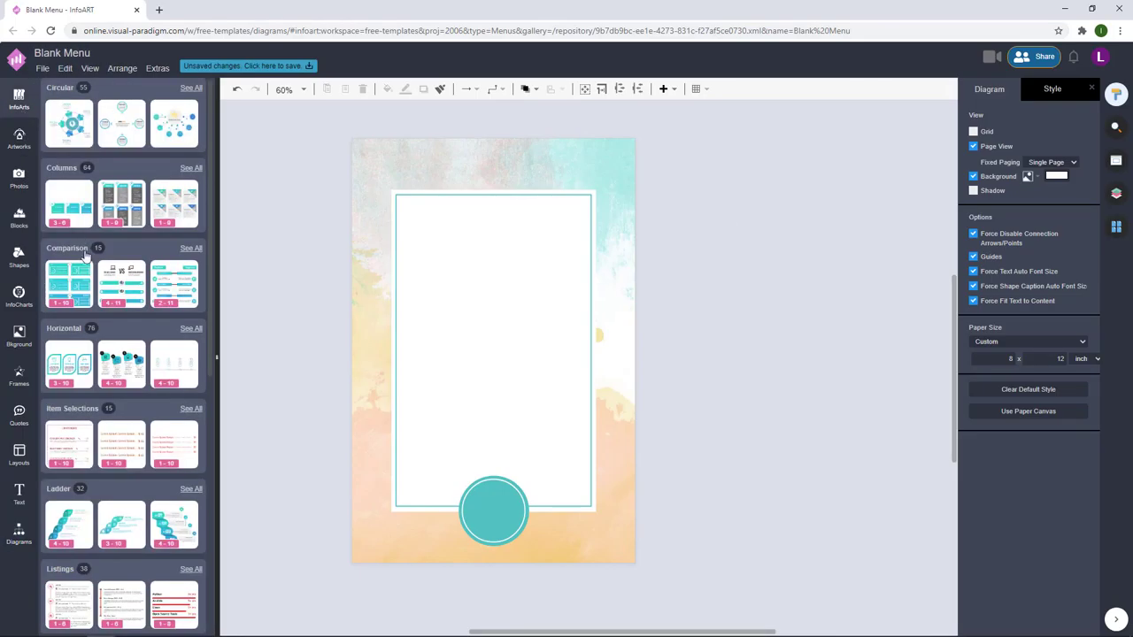
click(73, 409)
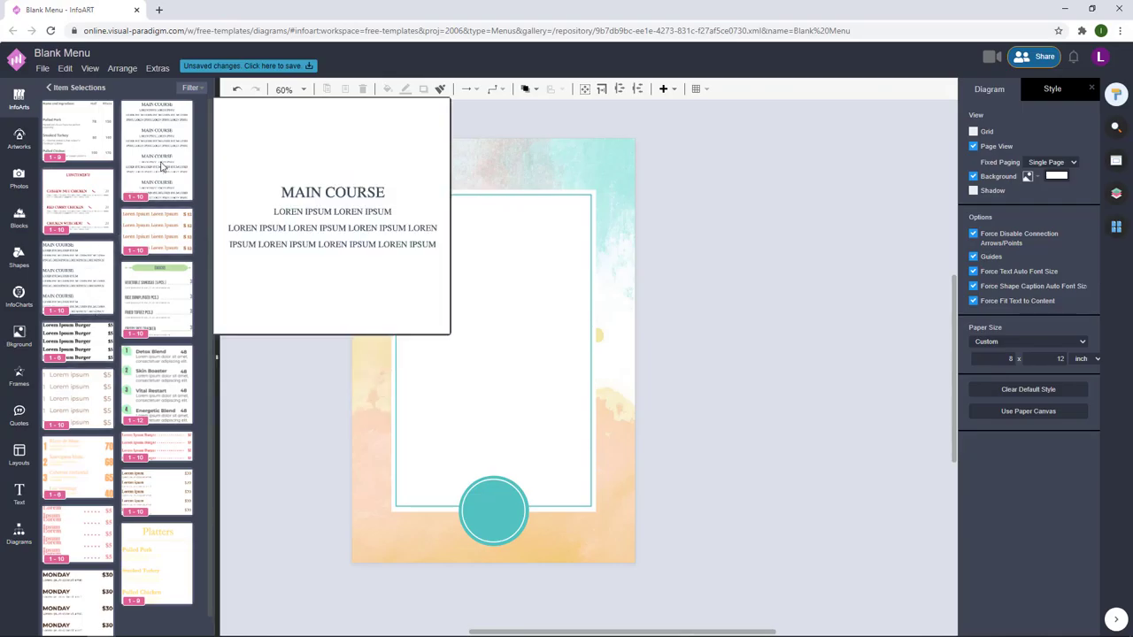
drag(156, 146, 415, 256)
drag(611, 534, 569, 470)
drag(560, 253, 554, 262)
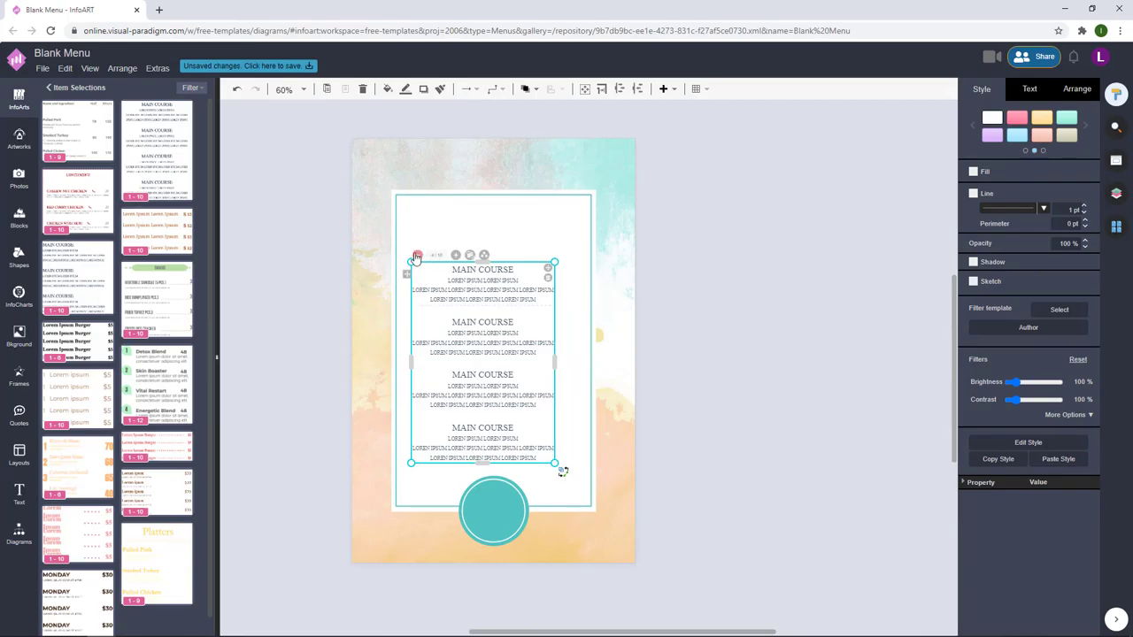
Reduce the menu list to three items and centre it within the frame
click(418, 256)
drag(408, 273, 419, 306)
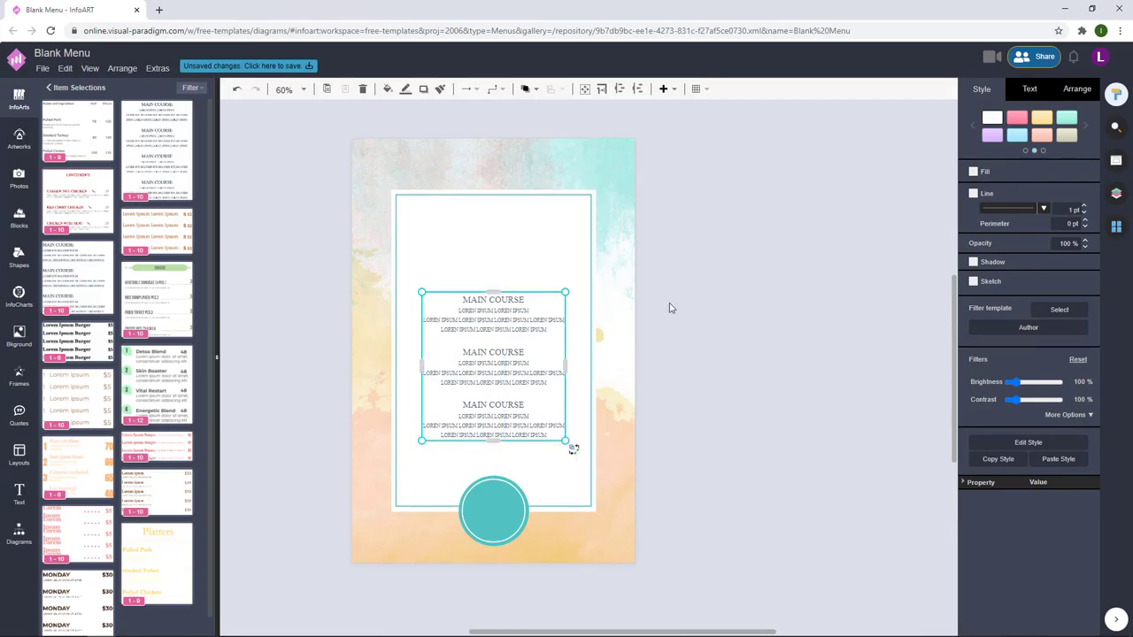
click(688, 299)
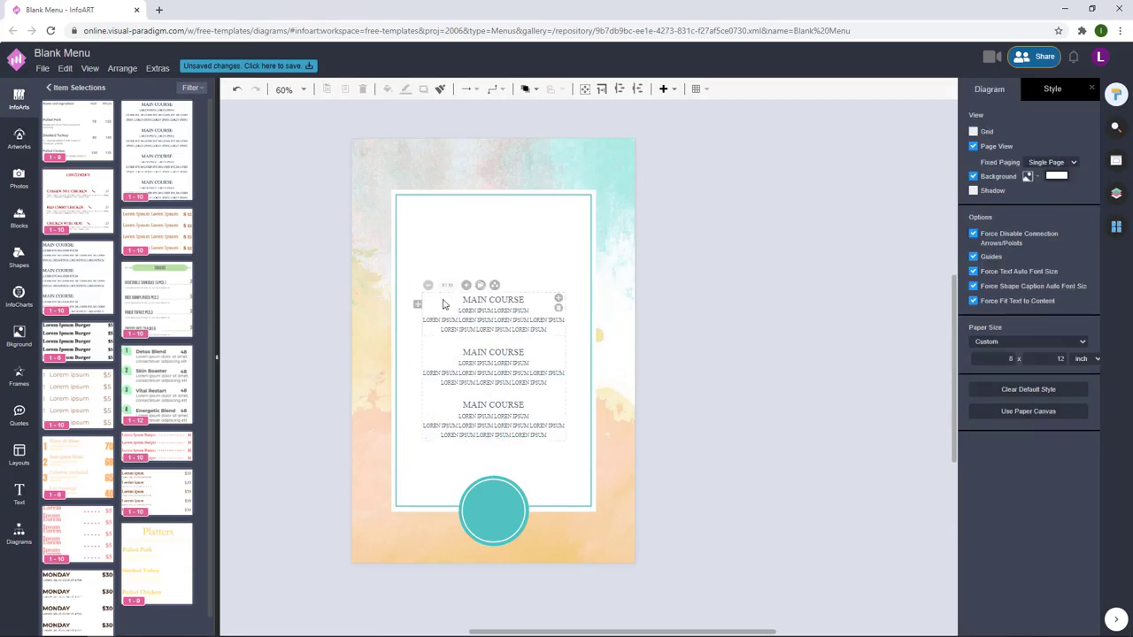
Retitle the three menu headings APPETIZER, MAINCOUSE and DESSERT
double_click(496, 298)
text(APPETIZER)
double_click(521, 352)
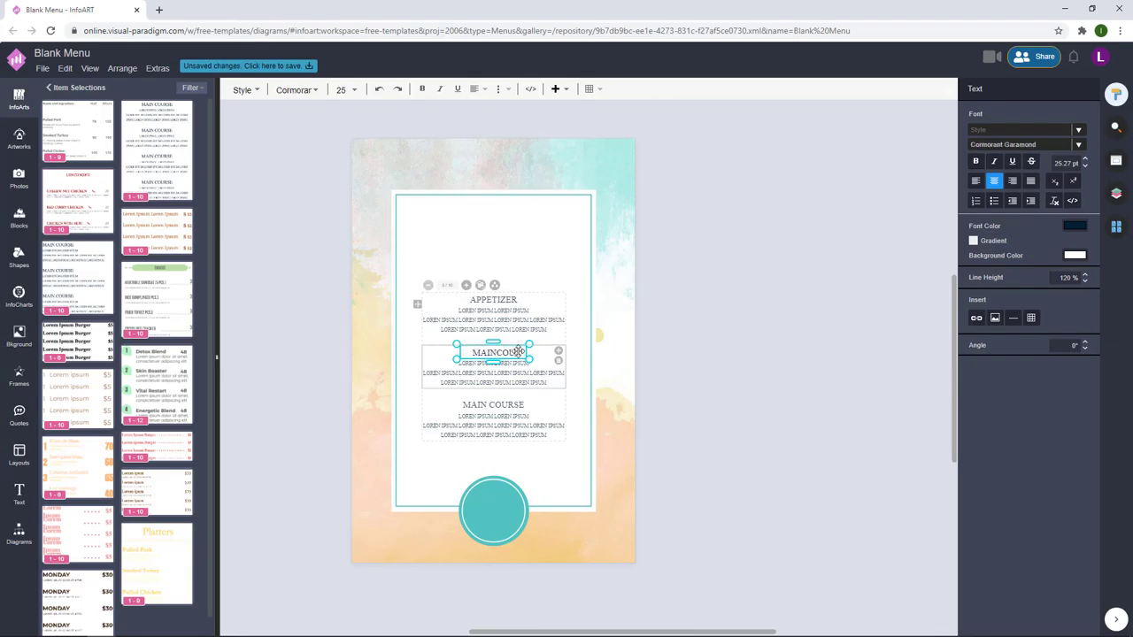
double_click(521, 403)
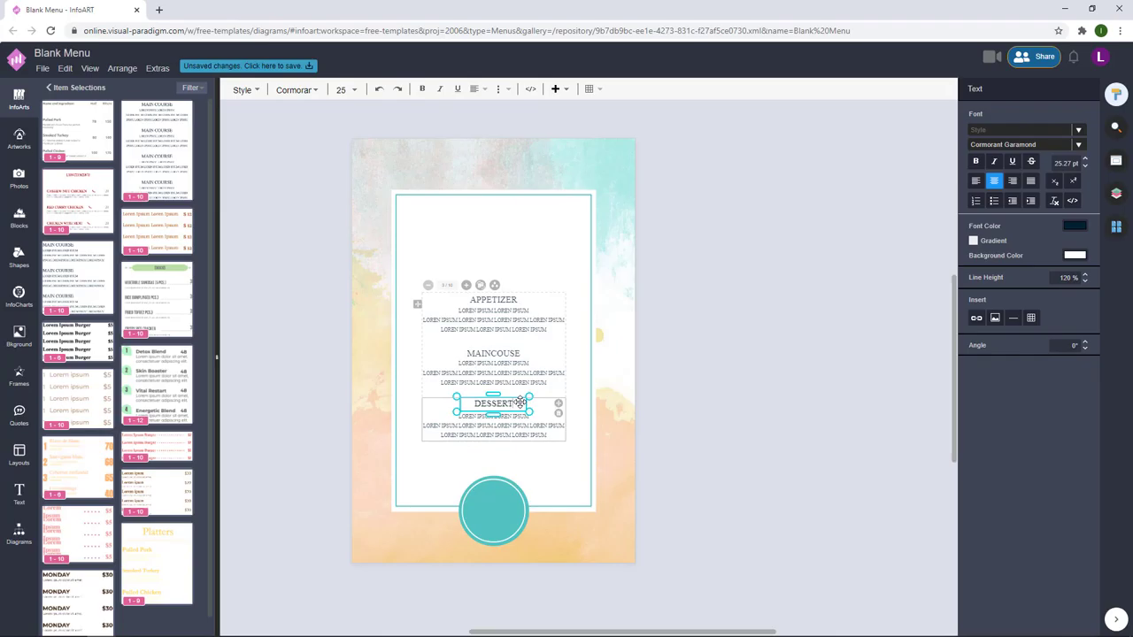
click(718, 410)
Shift the menu list slightly down and define teal as its heading text color in the infographic color themes
drag(418, 304, 419, 309)
click(494, 290)
click(532, 354)
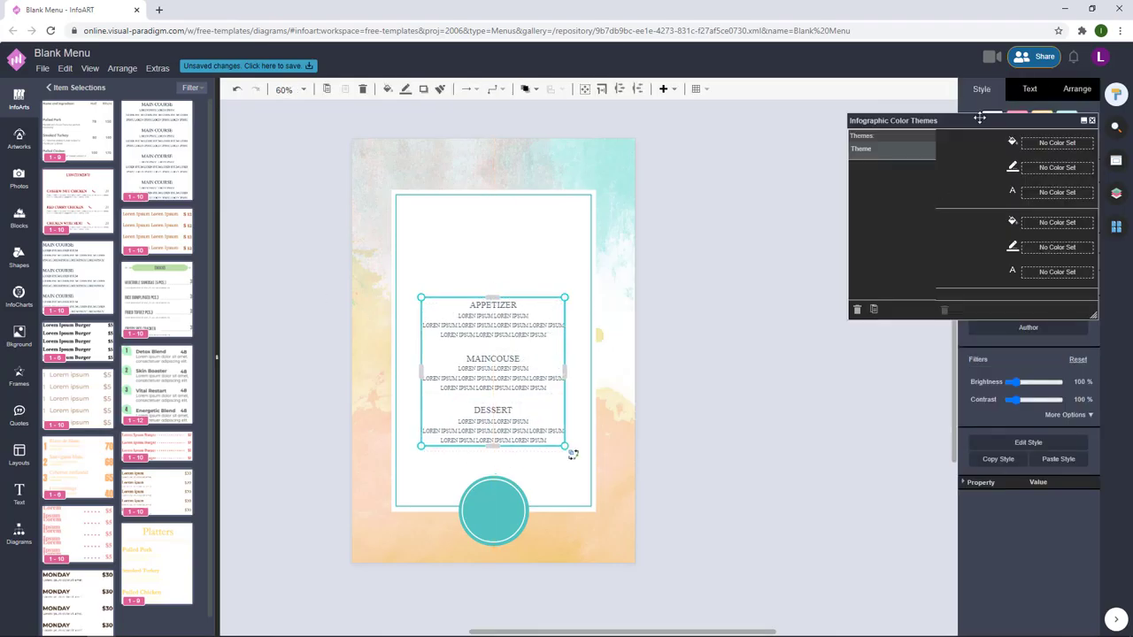
drag(974, 120, 844, 131)
click(919, 203)
click(903, 228)
click(887, 225)
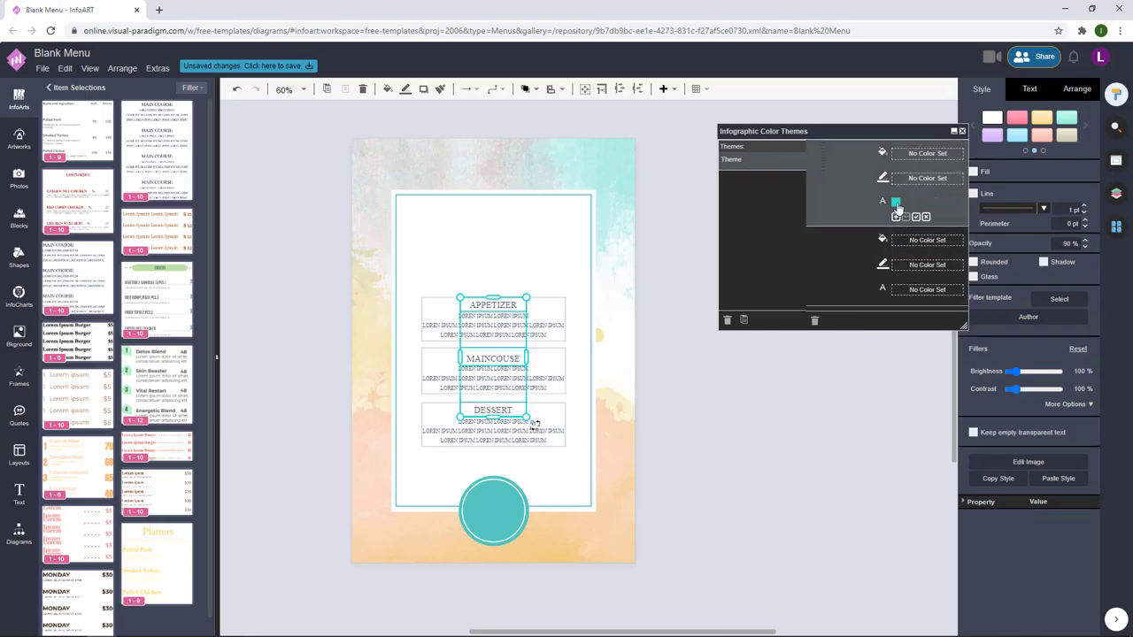
click(897, 207)
click(609, 417)
Copy the teal text color to the description text setting and apply the color theme to the menu list
right_click(888, 210)
click(949, 220)
right_click(893, 295)
click(907, 325)
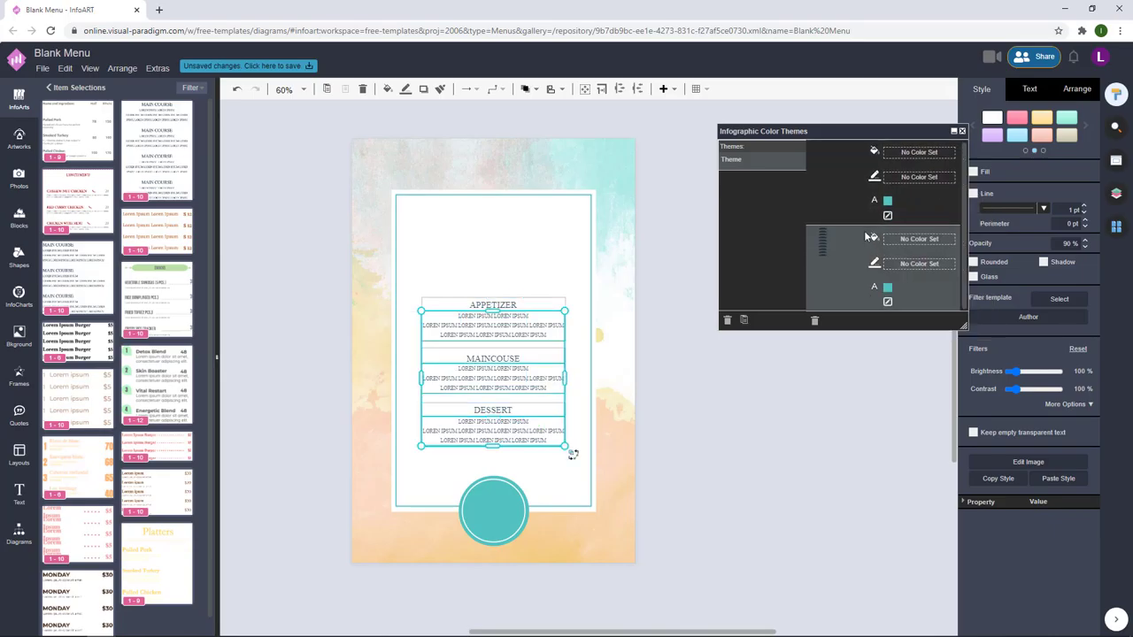
click(495, 292)
click(535, 332)
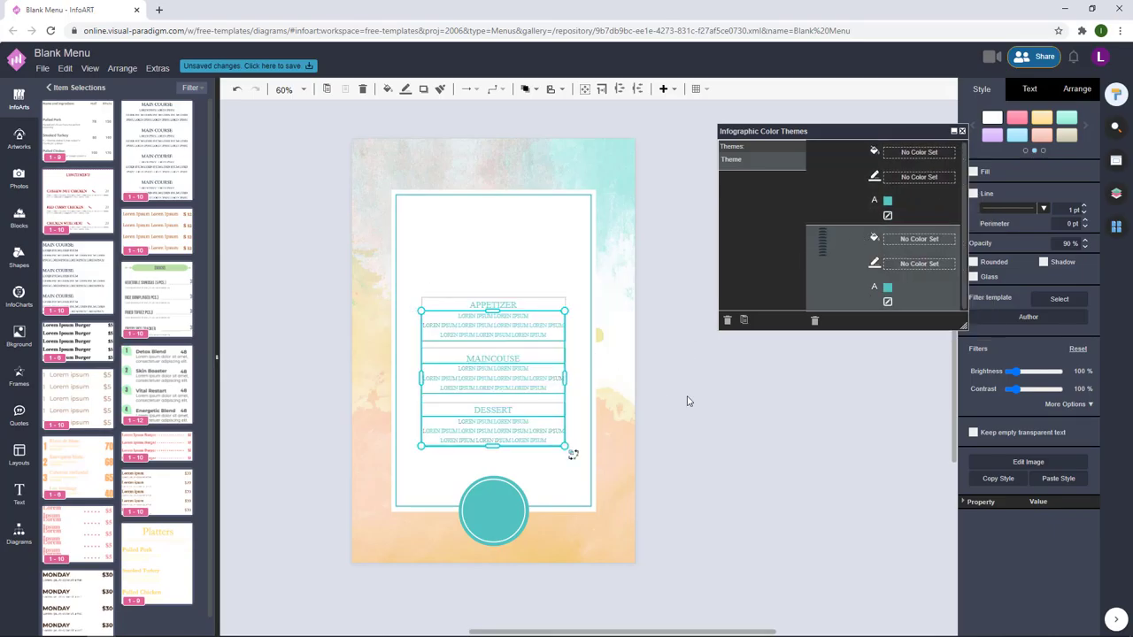
Nudge the whole menu list slightly further down inside the frame
click(688, 399)
click(415, 309)
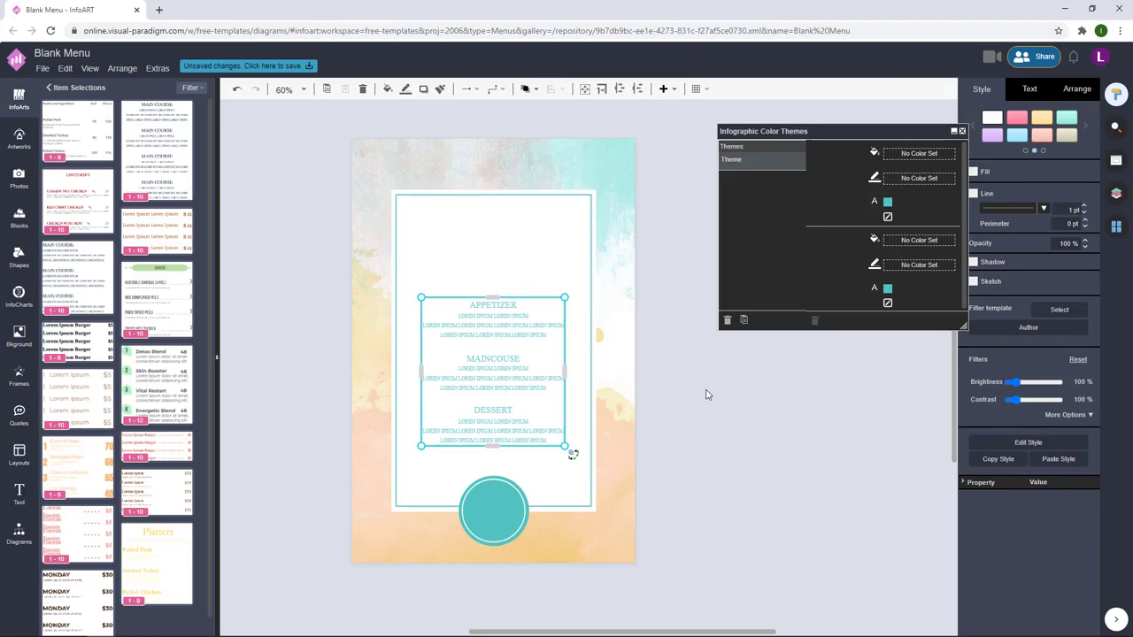
key(Down)
key(Down)
key(Down)
key(Down)
key(Down)
key(Down)
key(Down)
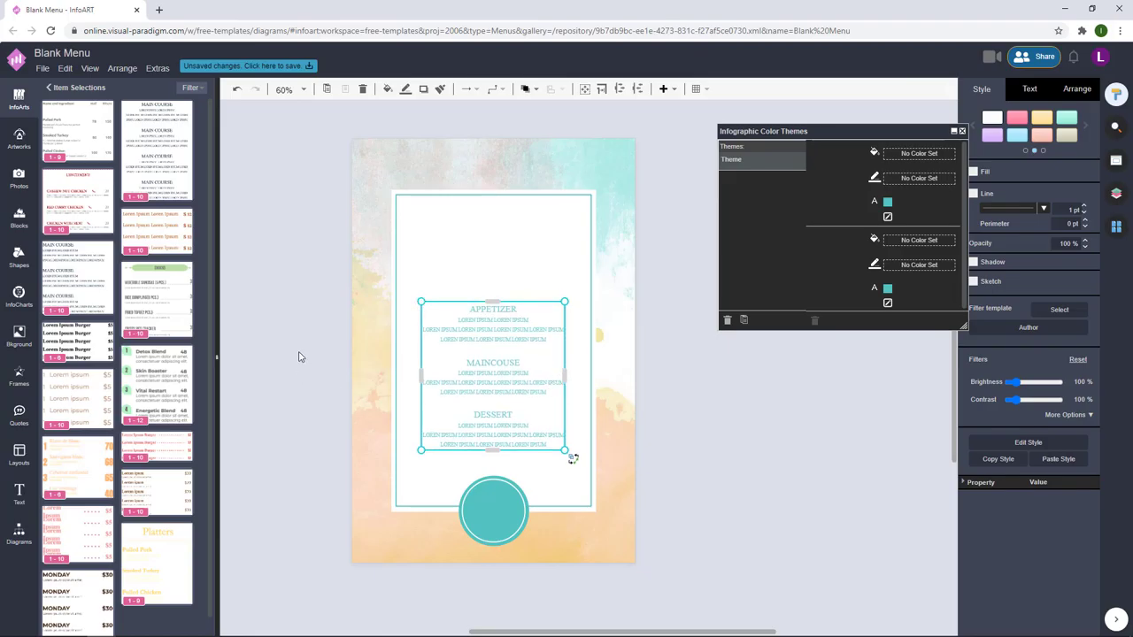
Add a text box centered near the top of the white panel reading LOCA RESTAURANT
click(298, 357)
double_click(288, 215)
drag(305, 227, 494, 216)
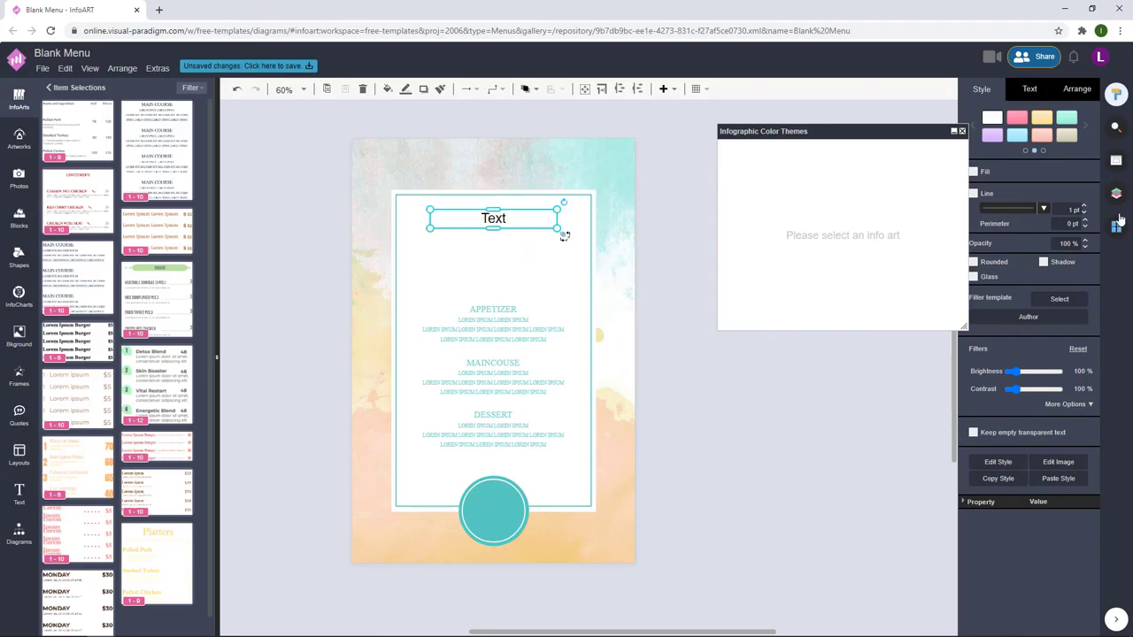
double_click(497, 219)
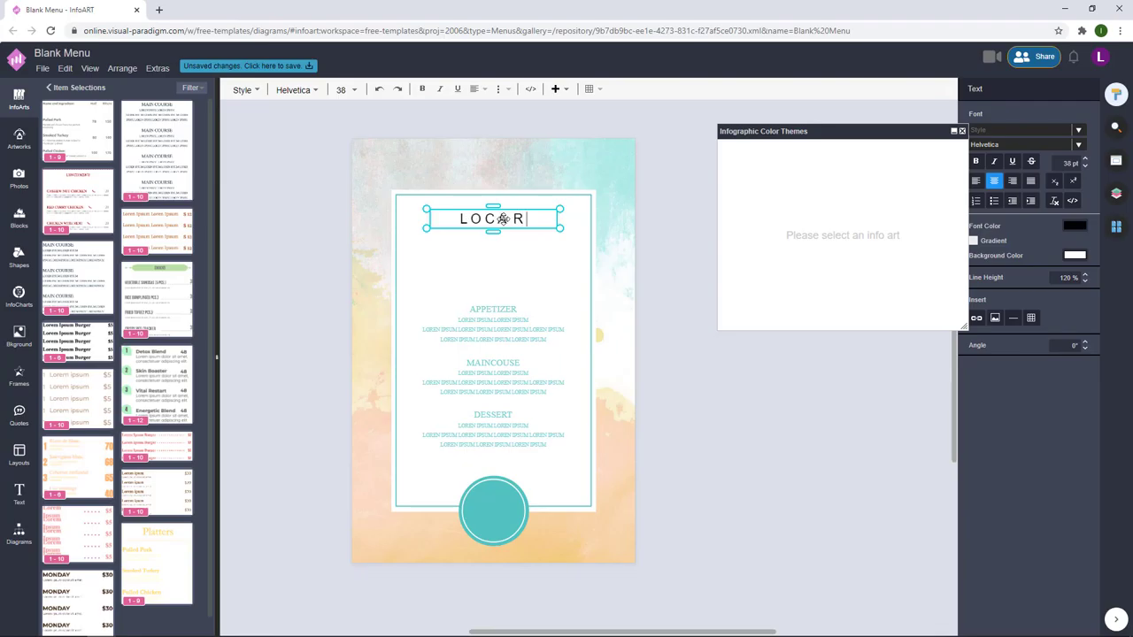
text(LOCA RESTA)
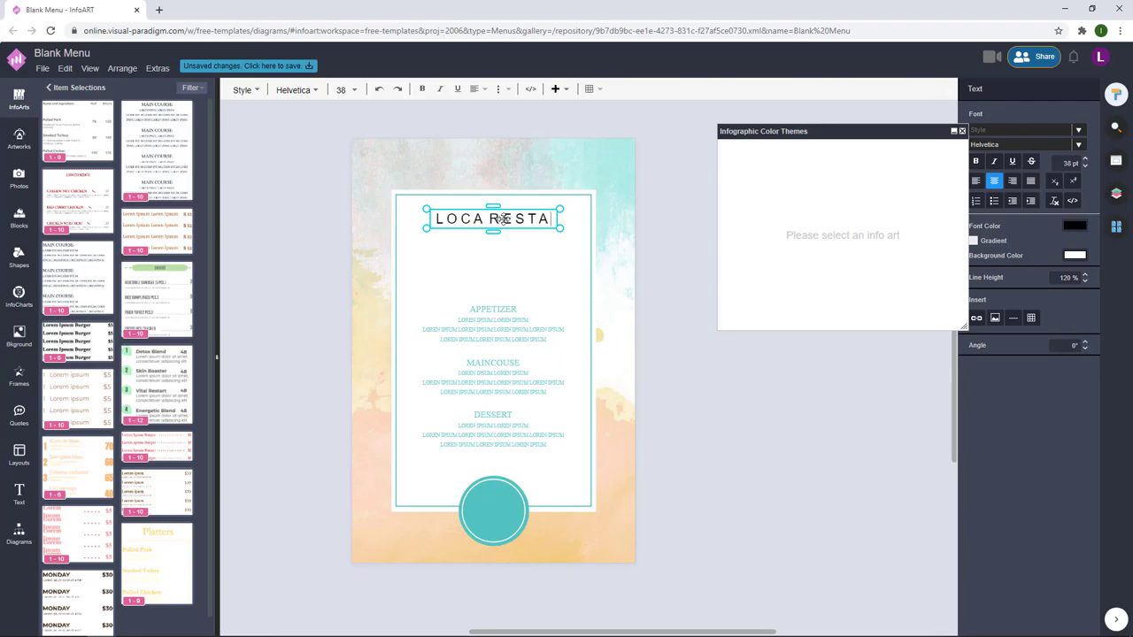
text(URAN)
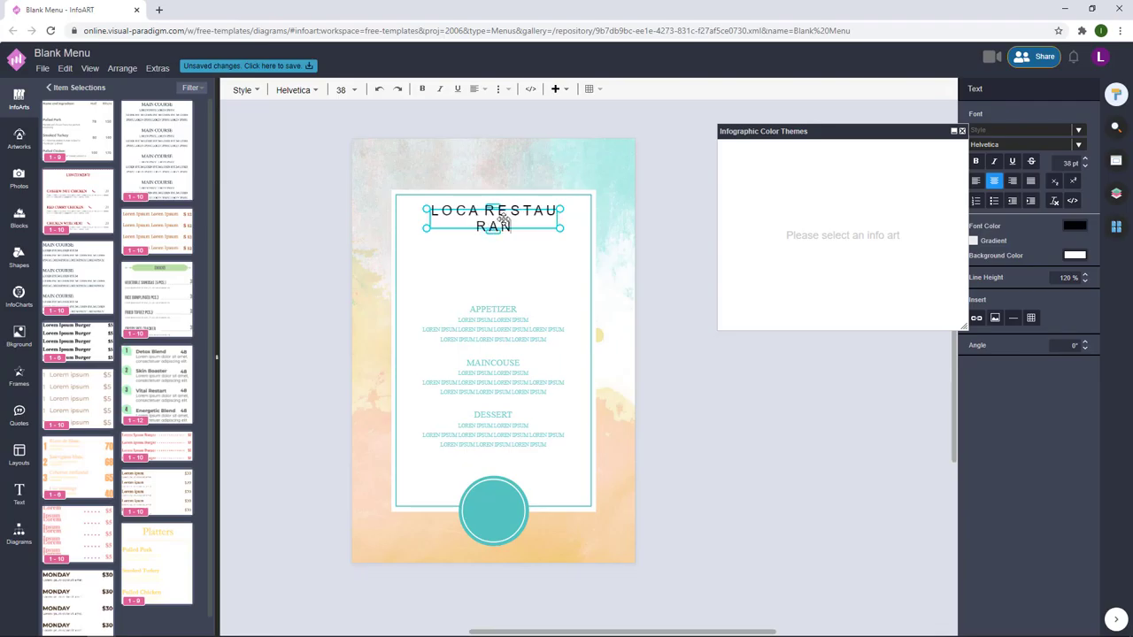
text(T)
click(655, 216)
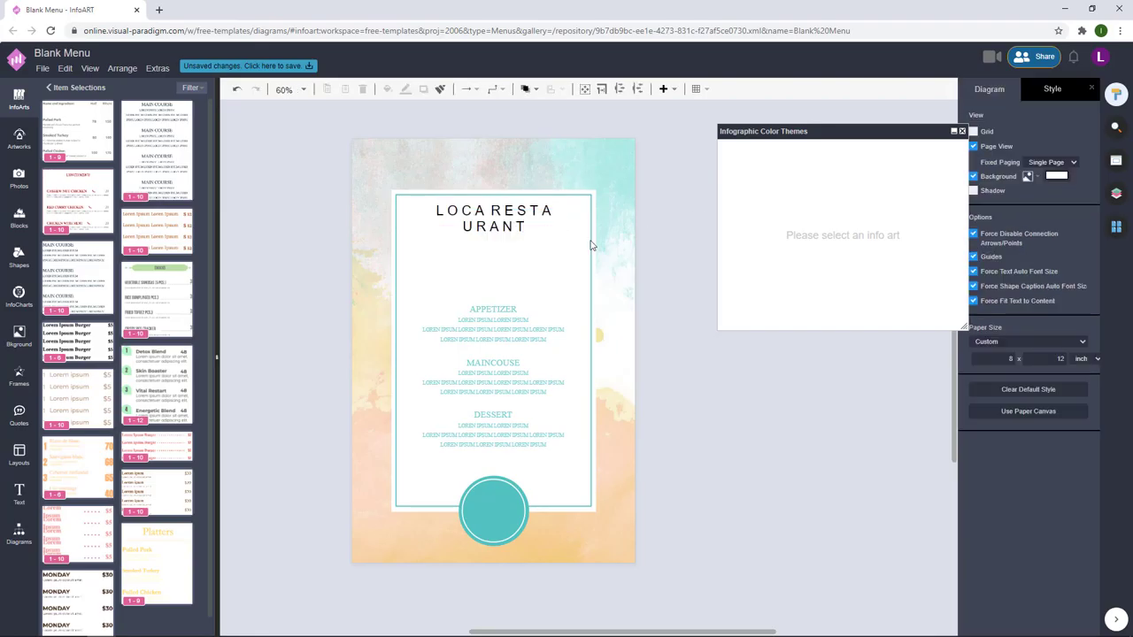
Widen the restaurant title's text box and reposition it inside the top of the frame
click(546, 223)
drag(561, 242, 590, 209)
drag(566, 200, 545, 221)
double_click(463, 213)
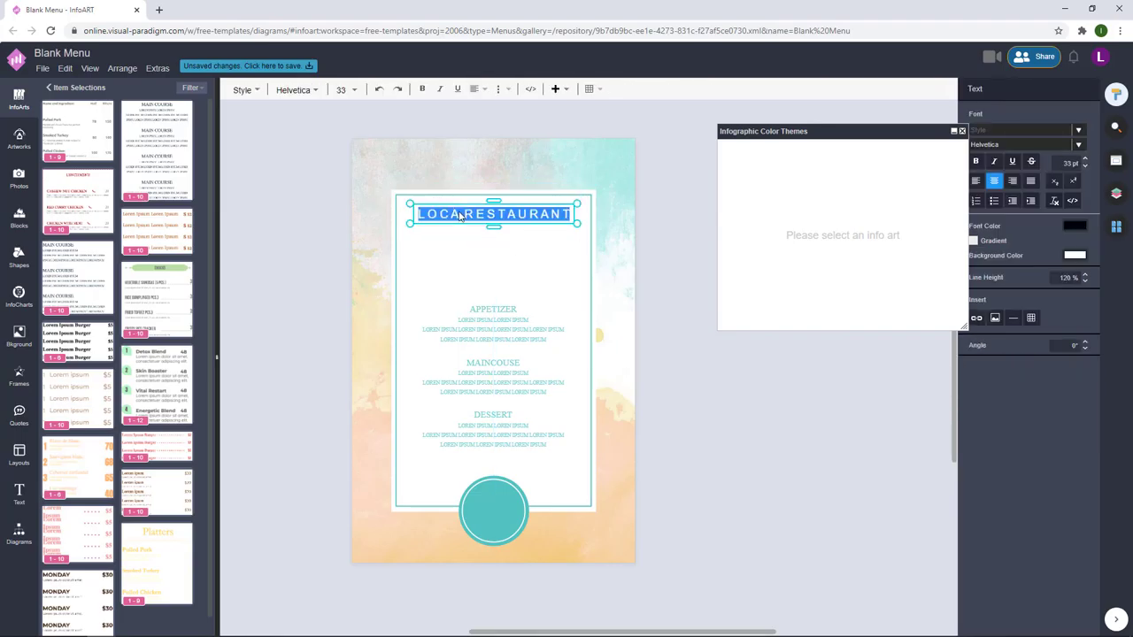
click(678, 222)
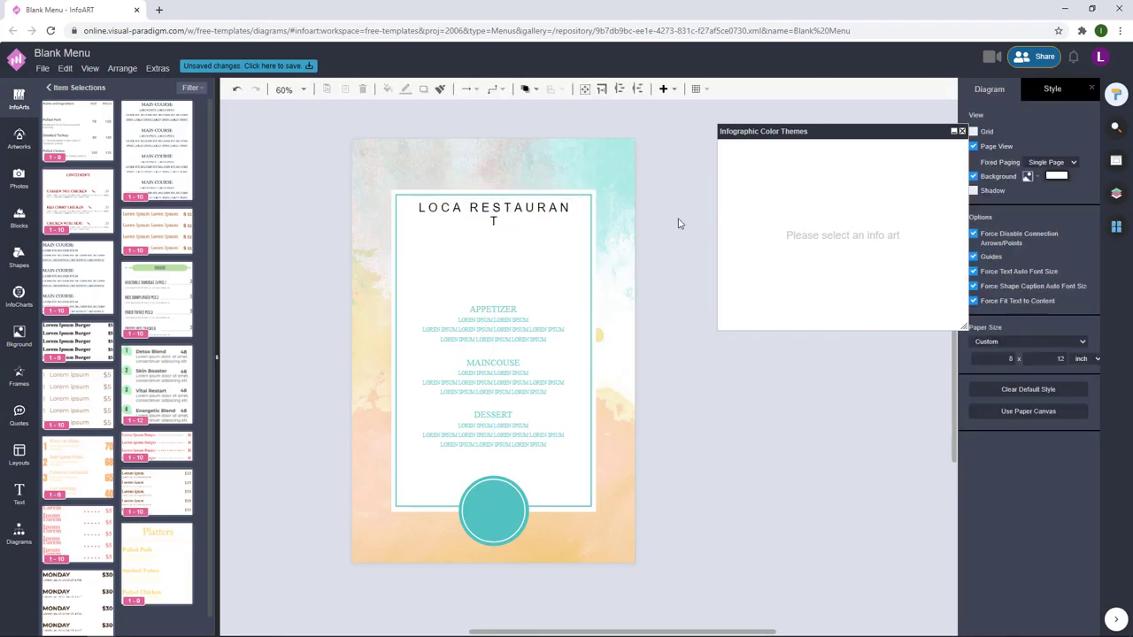
Stretch the title's text box further so LOCA RESTAURANT fits on one line, and center it in the frame
click(547, 234)
drag(563, 230, 599, 228)
click(556, 232)
mouse_move(600, 227)
mouse_down()
mouse_move(626, 224)
mouse_move(597, 231)
mouse_up()
click(659, 226)
click(563, 230)
drag(571, 236, 552, 232)
drag(512, 237, 522, 236)
drag(675, 236, 642, 209)
drag(493, 211, 492, 218)
click(695, 203)
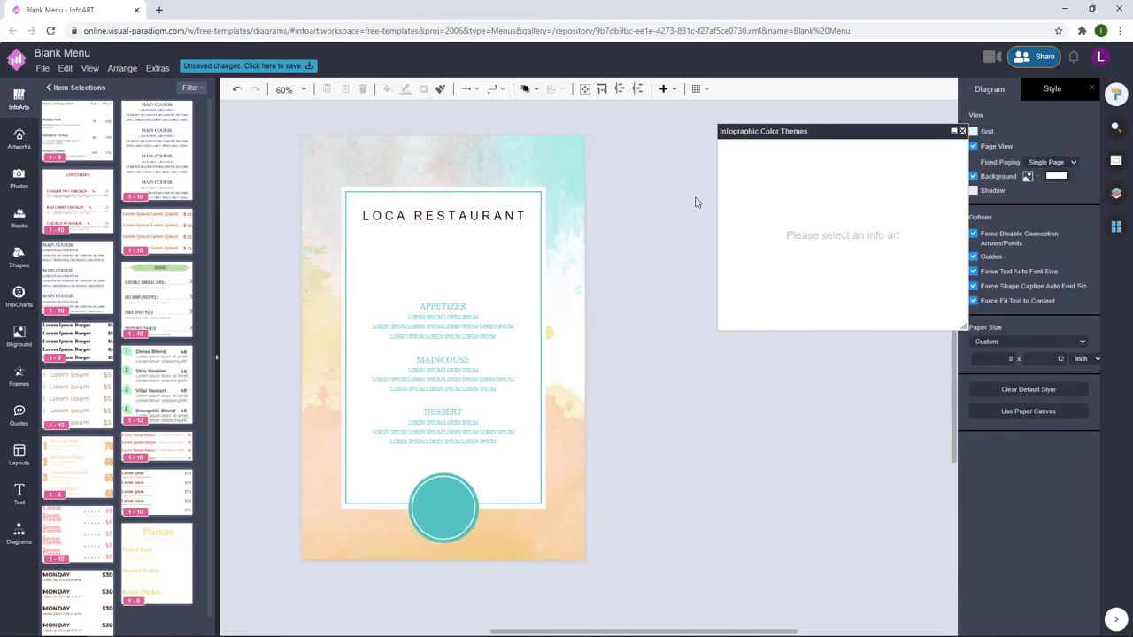
Add a rectangle under the restaurant title, flatten it into a thin bar as wide as the title, and fill it teal
click(19, 531)
scroll(106, 354, down, 5)
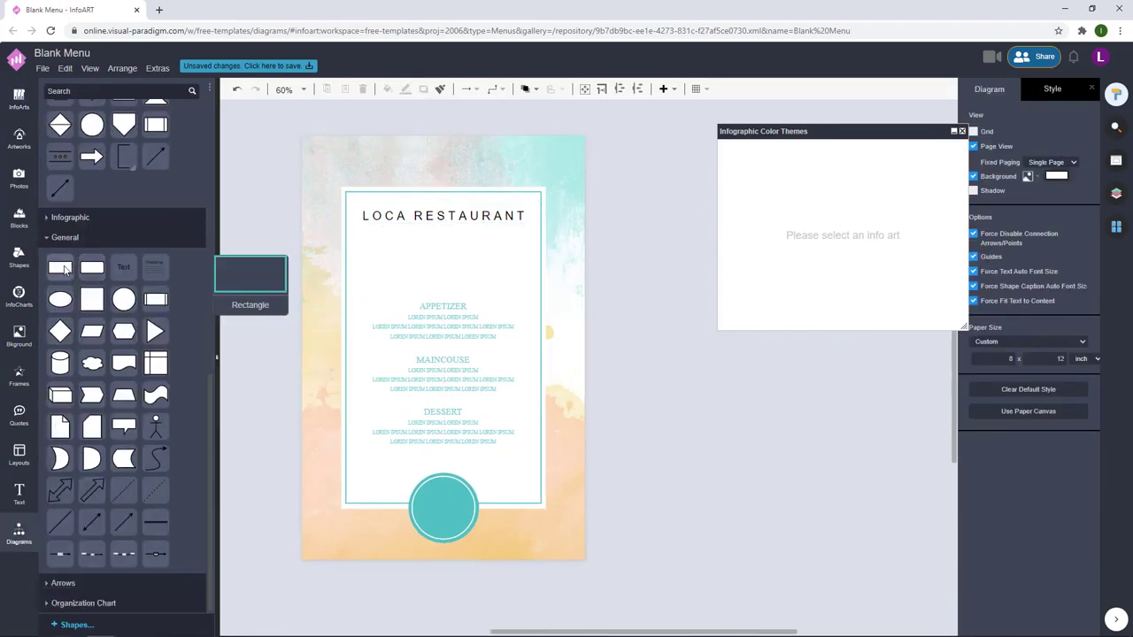
drag(60, 268, 362, 228)
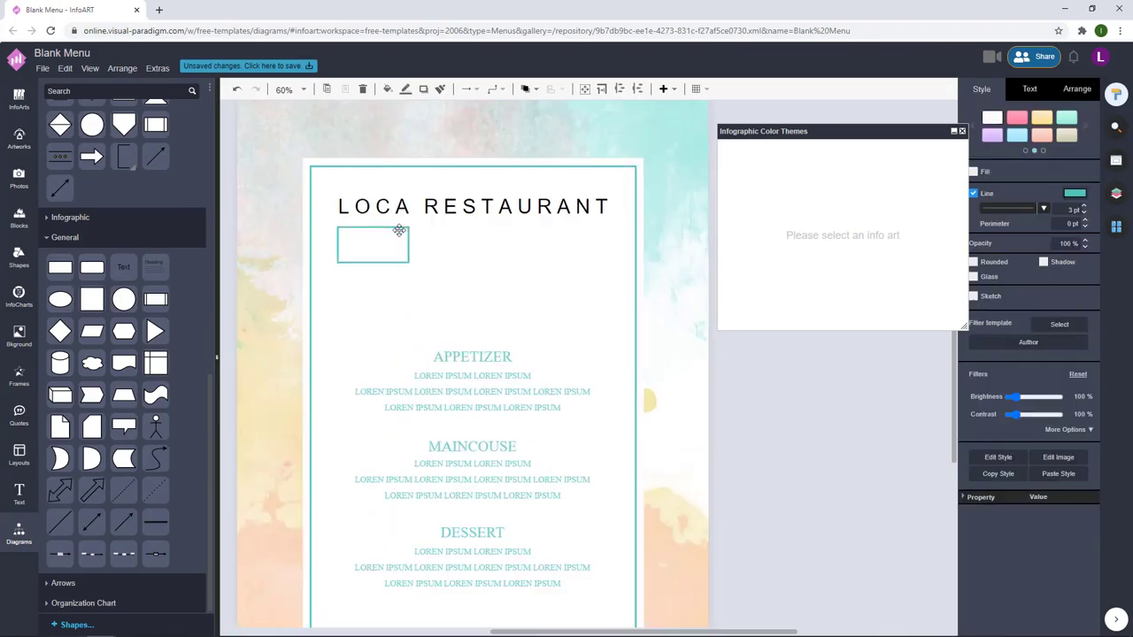
click(400, 230)
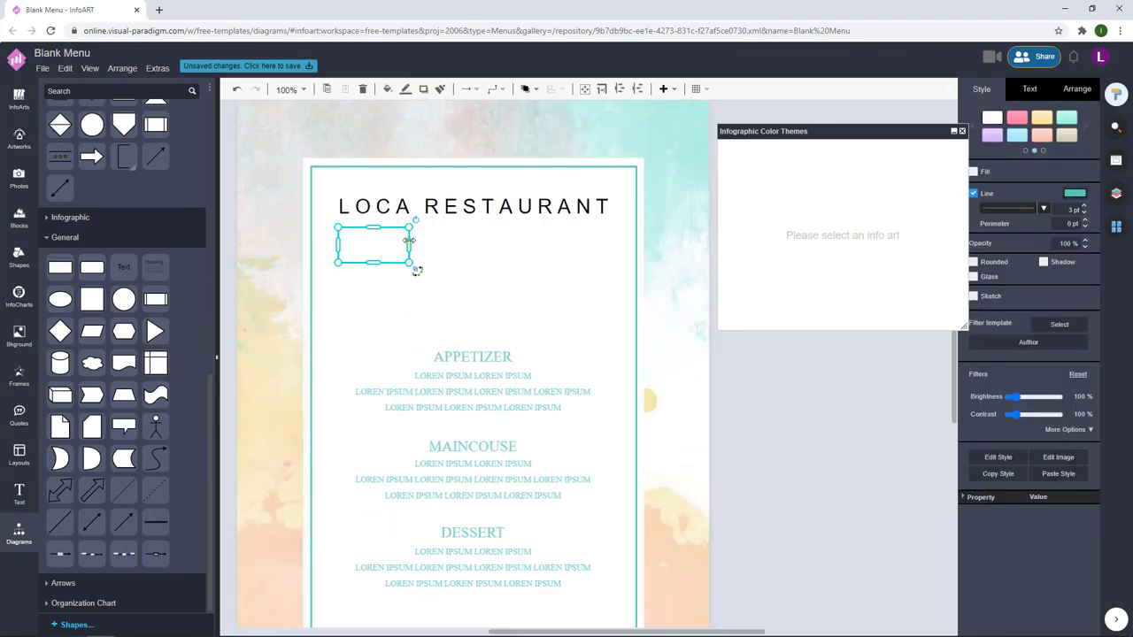
drag(409, 244, 611, 249)
drag(474, 263, 473, 229)
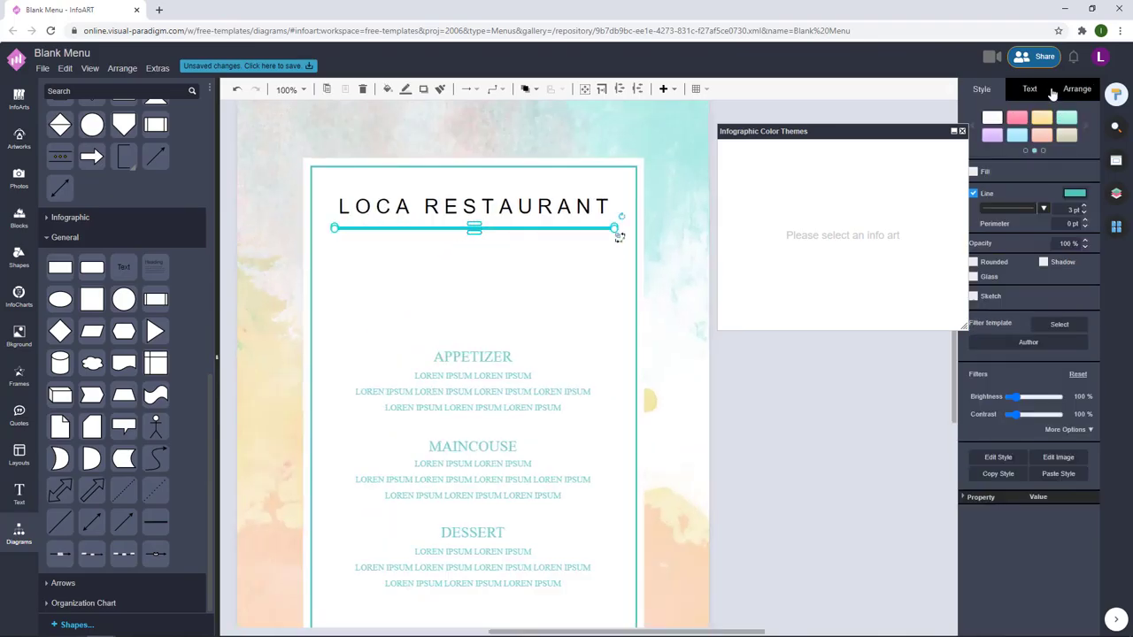
click(1075, 170)
click(1090, 440)
click(856, 429)
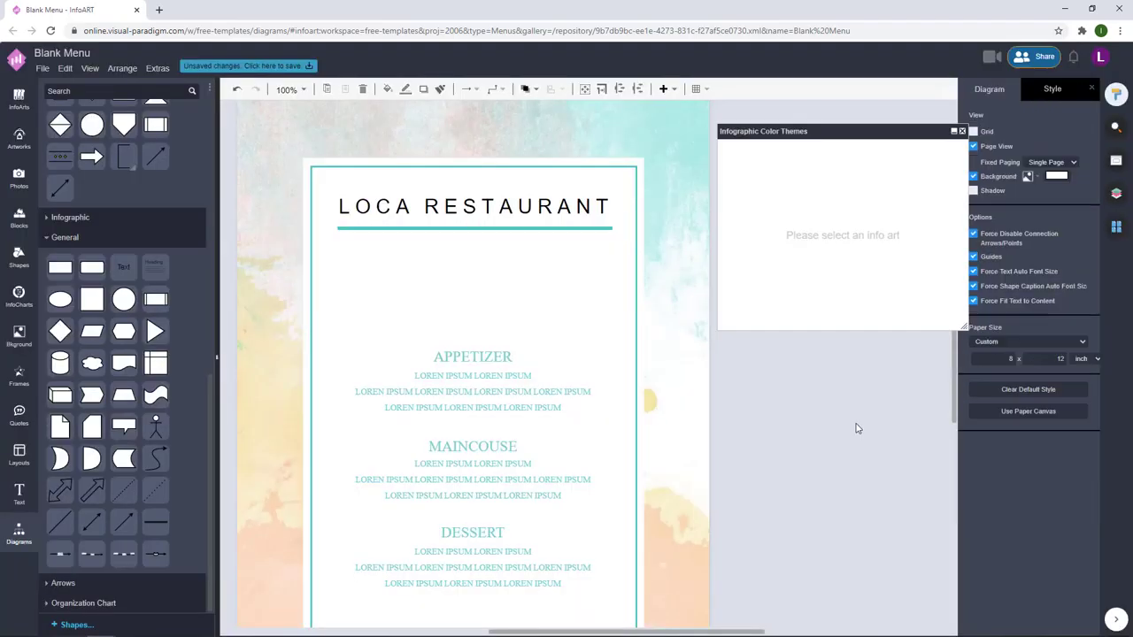
Set the restaurant title's font color to the same teal as the bar
click(558, 205)
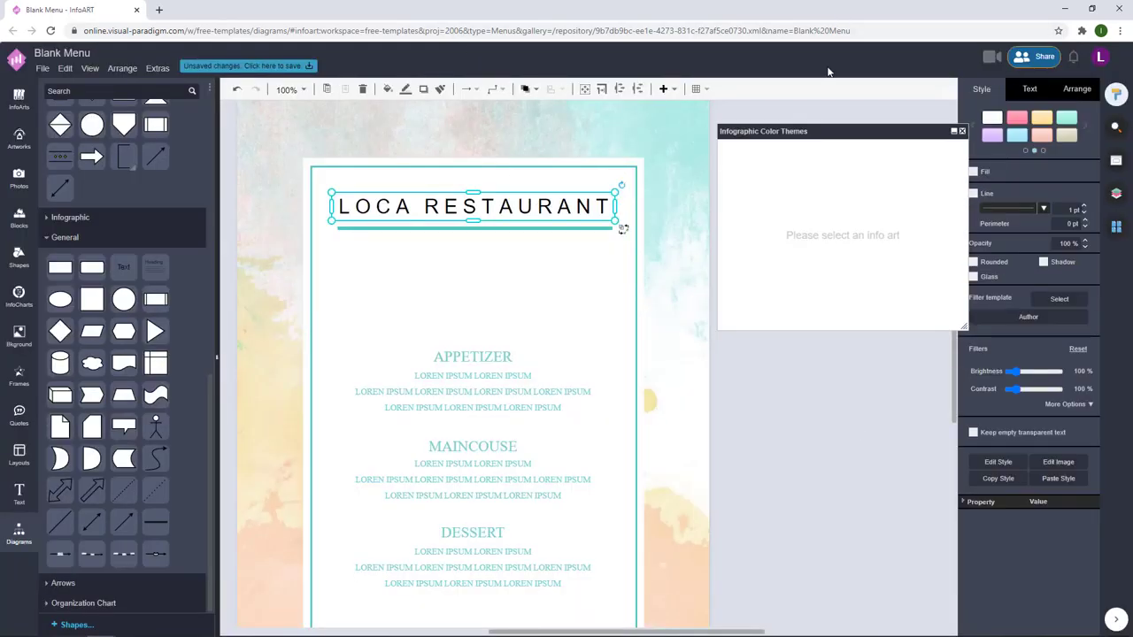
click(1024, 89)
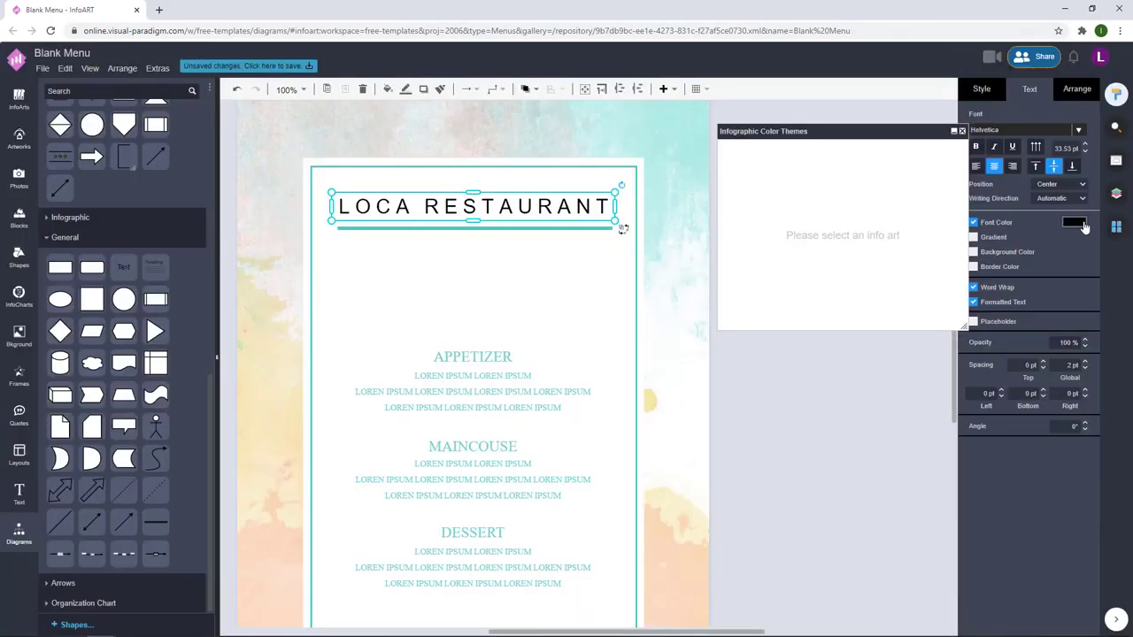
click(1082, 223)
click(992, 342)
click(1090, 493)
click(832, 382)
Nudge the title and bar slightly down and center a smaller teal tagline reading SINCE 2018 below the bar
click(557, 214)
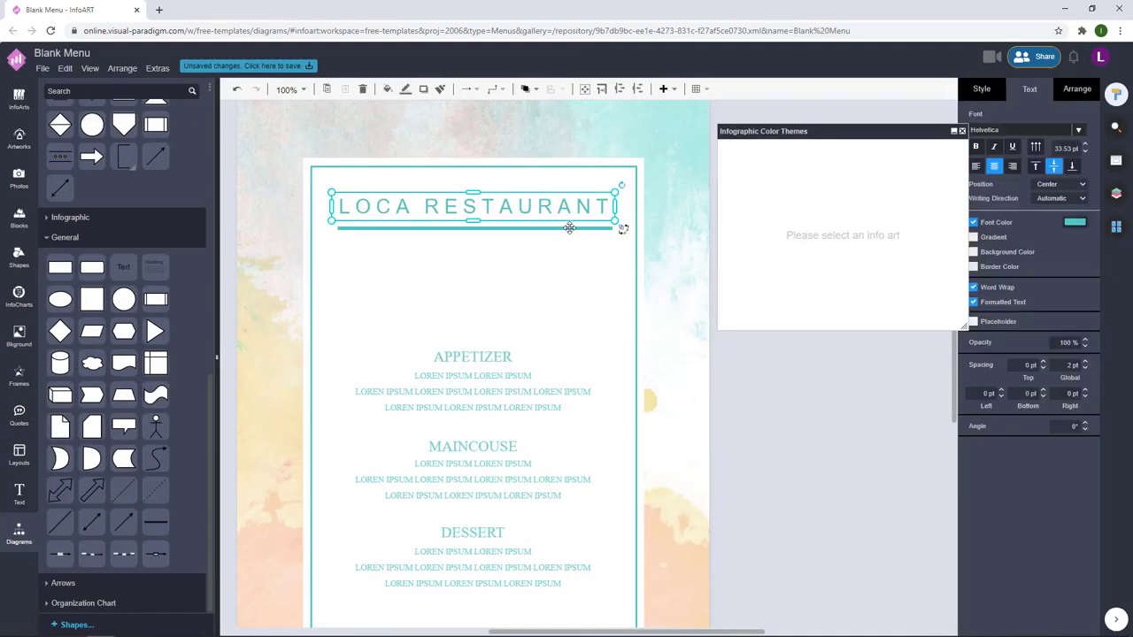
shift+click(570, 227)
drag(586, 209, 500, 256)
click(580, 252)
double_click(472, 264)
text(SINCE 2018)
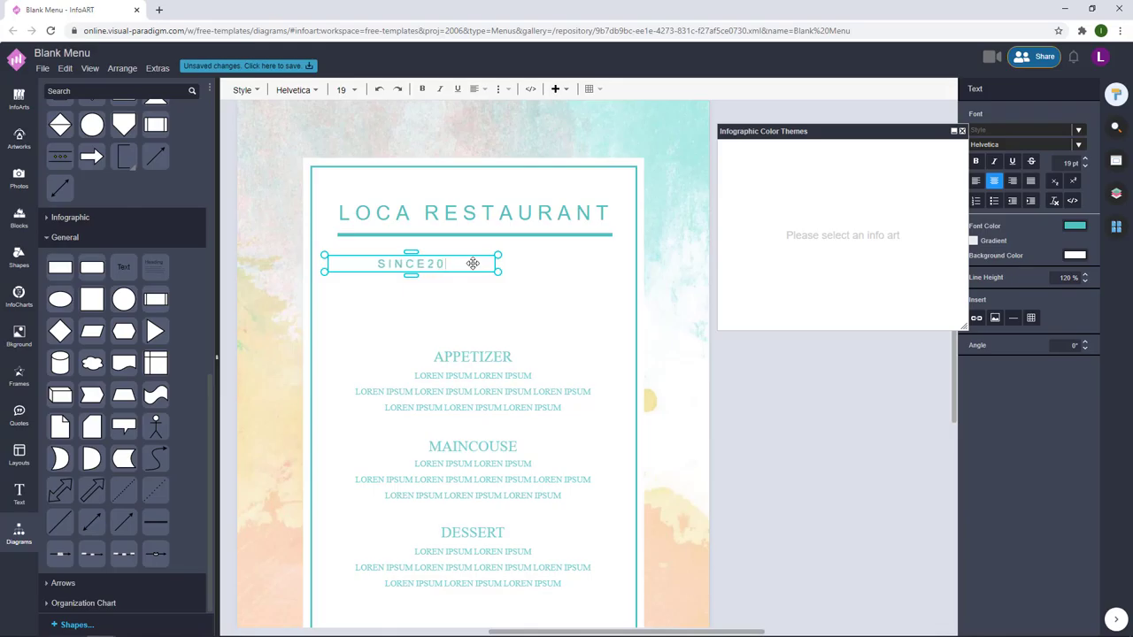
click(733, 377)
drag(417, 264, 483, 252)
Try the Chonburi font on the restaurant title and the SINCE 2018 tagline
shift+click(553, 219)
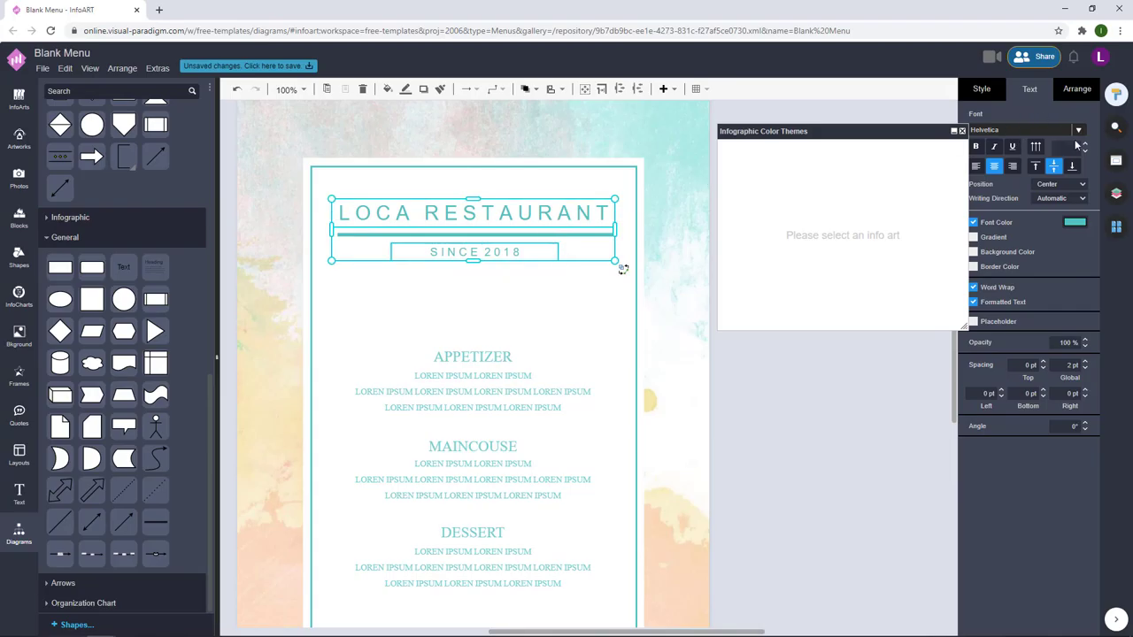
click(1078, 131)
scroll(994, 255, up, 10)
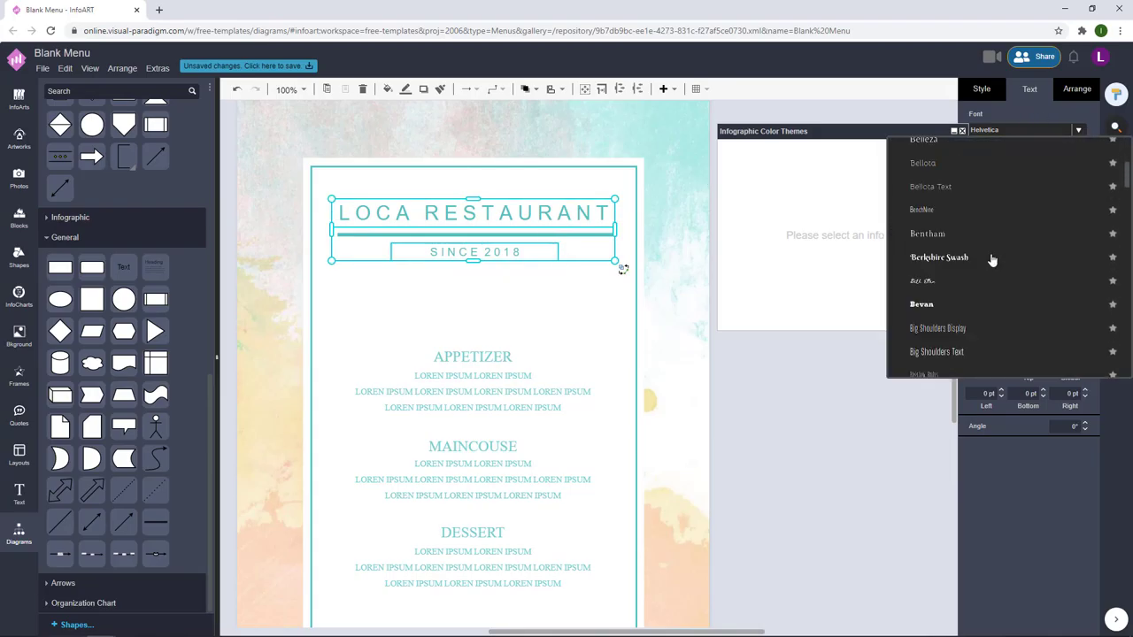
scroll(993, 260, down, 10)
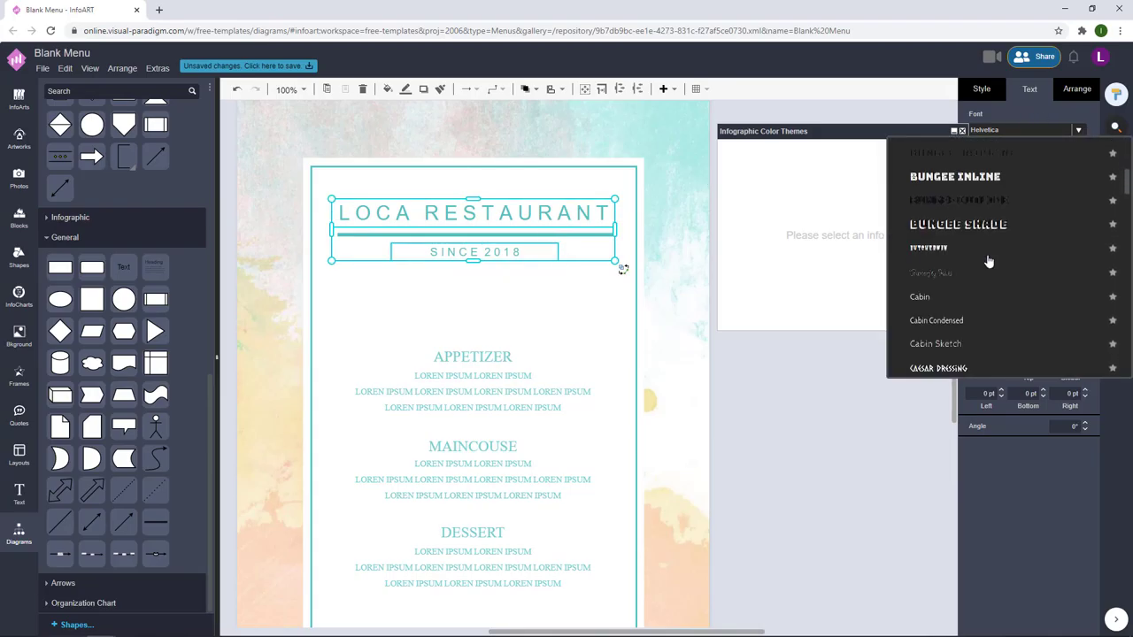
scroll(989, 262, down, 6)
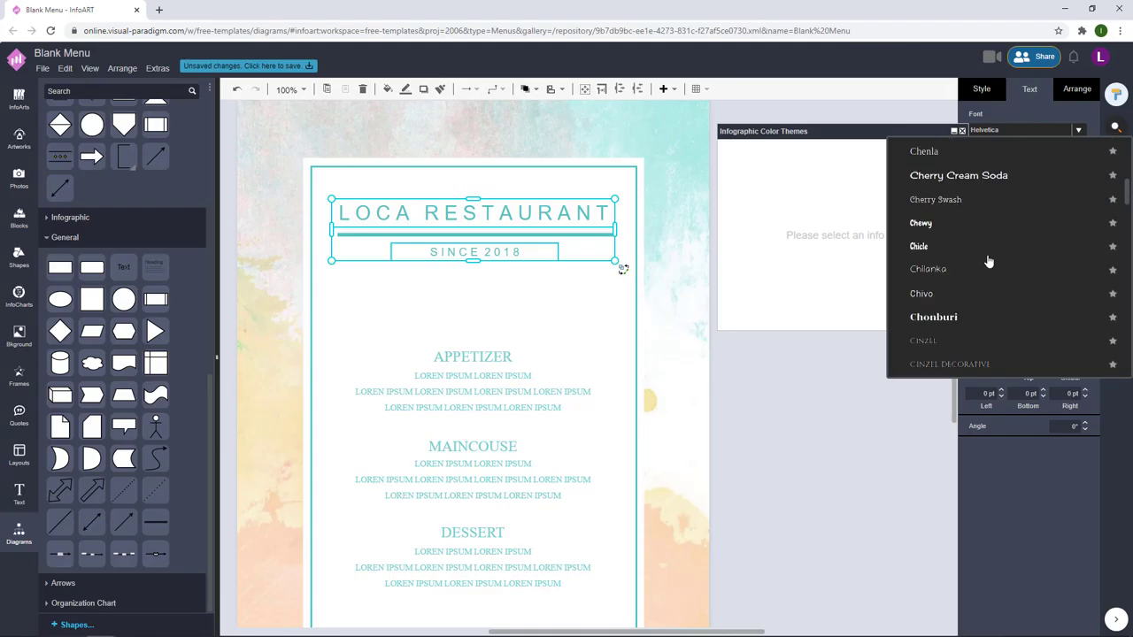
click(933, 317)
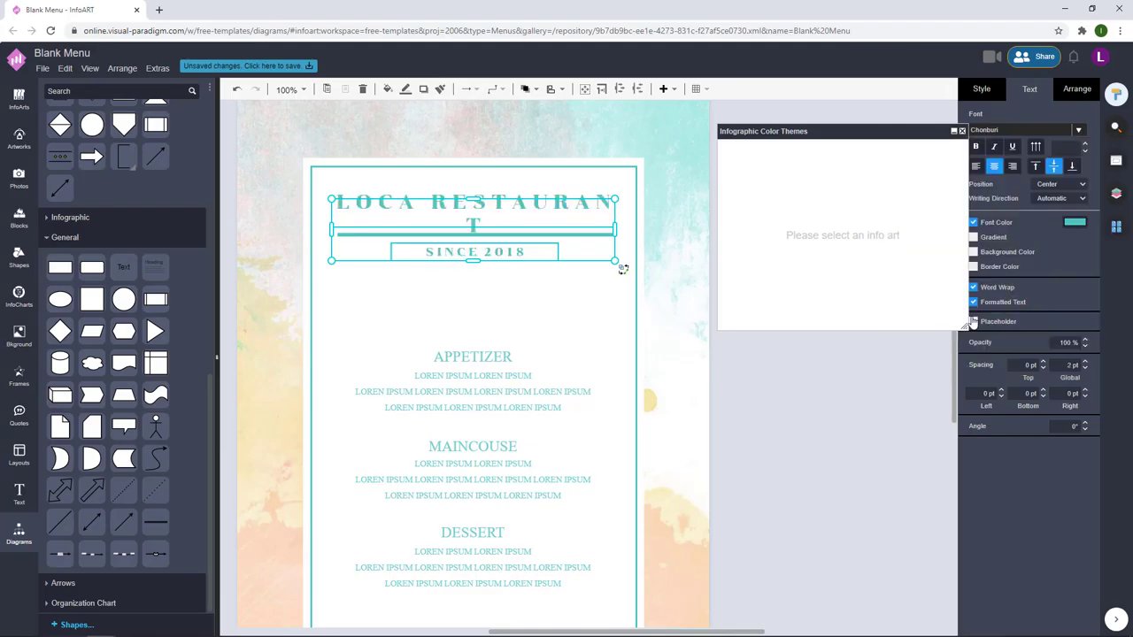
Apply a light sans-serif font to the restaurant title and the SINCE 2018 tagline
click(1078, 130)
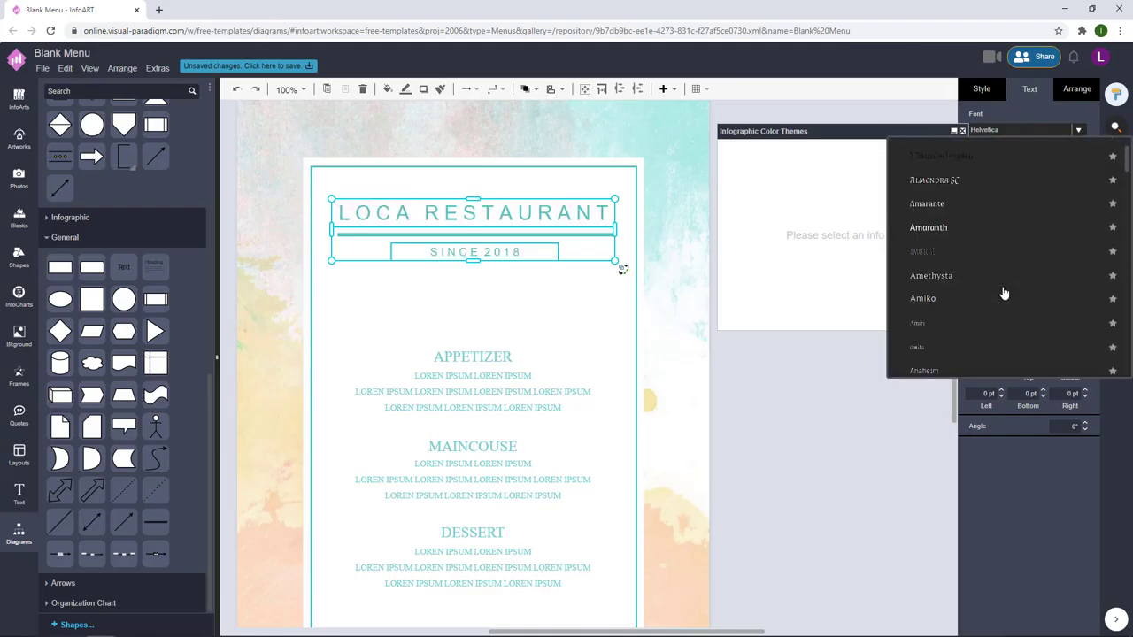
click(1001, 291)
click(820, 437)
scroll(821, 438, down, 2)
drag(865, 455, 738, 330)
click(480, 185)
click(663, 180)
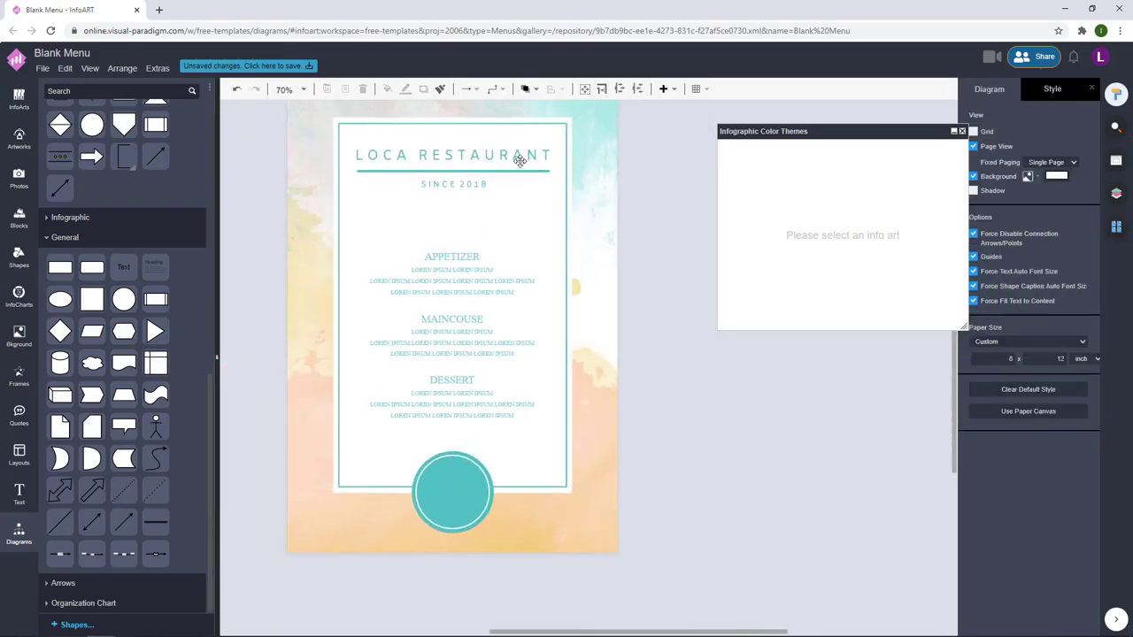
Nudge the teal bar and the tagline slightly up toward the restaurant title
click(519, 171)
click(667, 185)
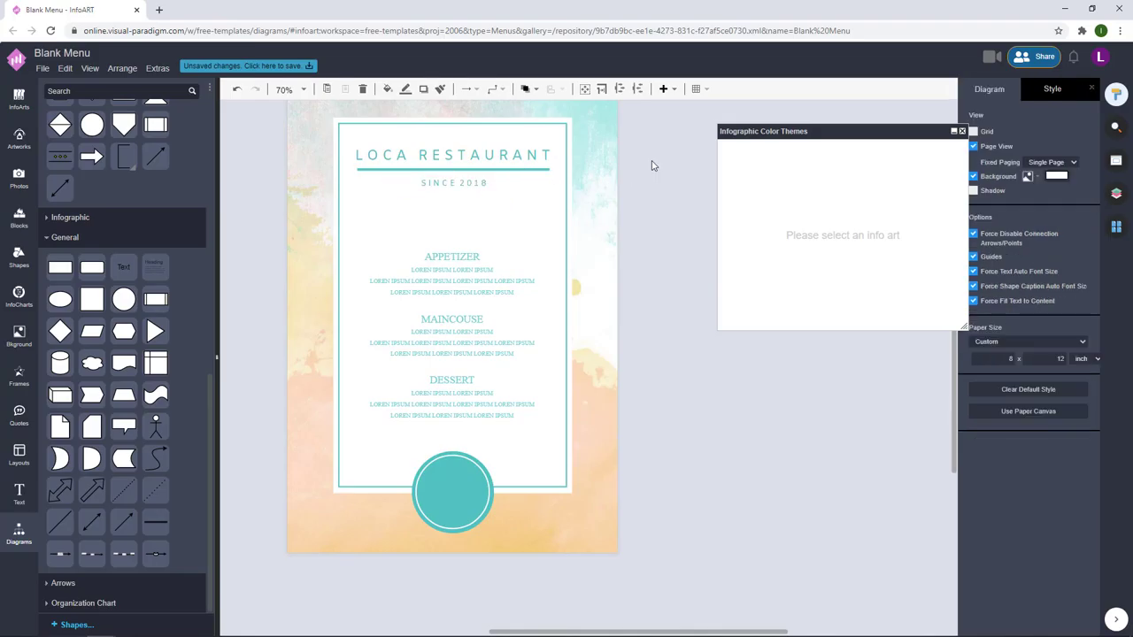
drag(639, 163, 670, 184)
Move the title, bar and tagline together slightly down within the frame, keeping them horizontally centered
drag(703, 262, 312, 141)
drag(544, 180, 544, 201)
drag(669, 200, 662, 202)
drag(686, 262, 290, 153)
drag(472, 197, 474, 193)
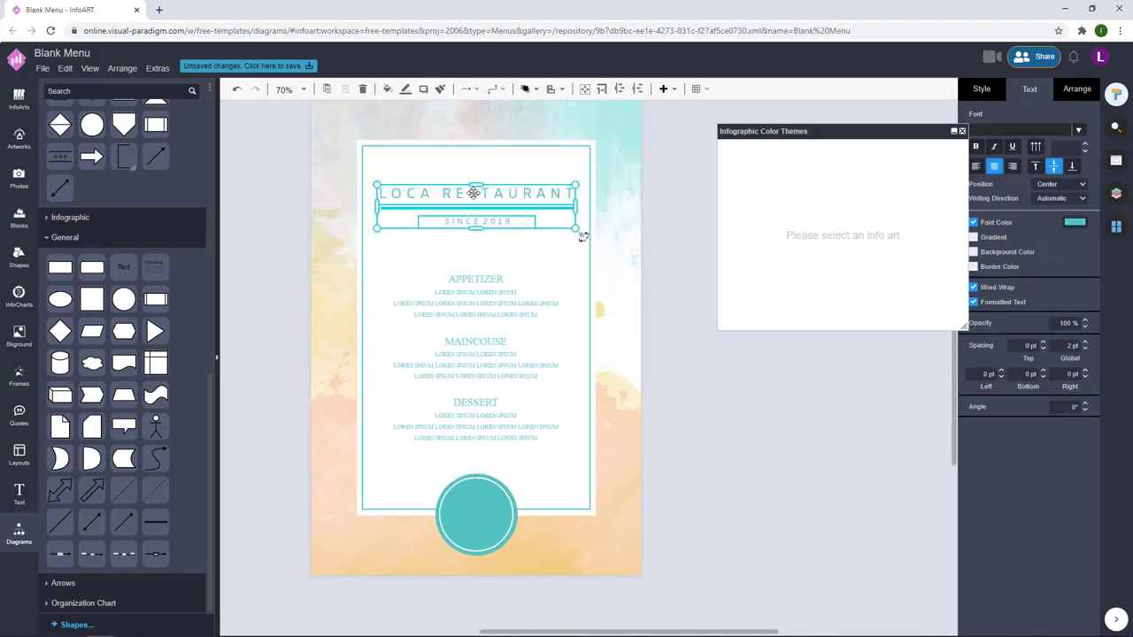
click(693, 186)
drag(694, 186, 679, 189)
Scale the three-course menu list down slightly within the frame
click(474, 278)
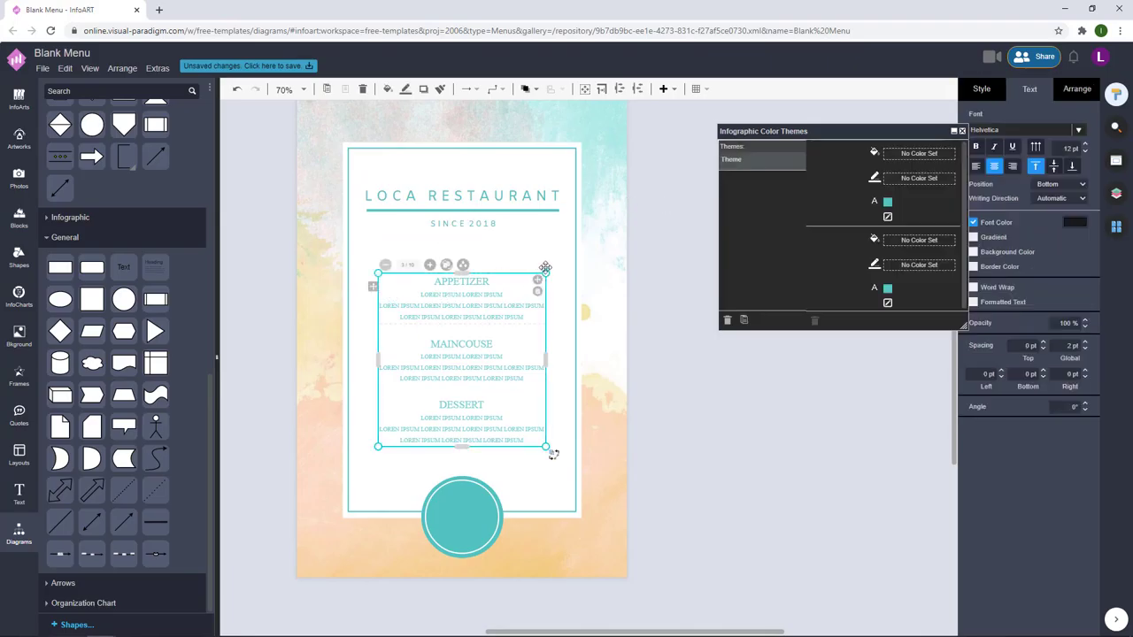
drag(546, 273, 543, 276)
click(592, 250)
click(372, 287)
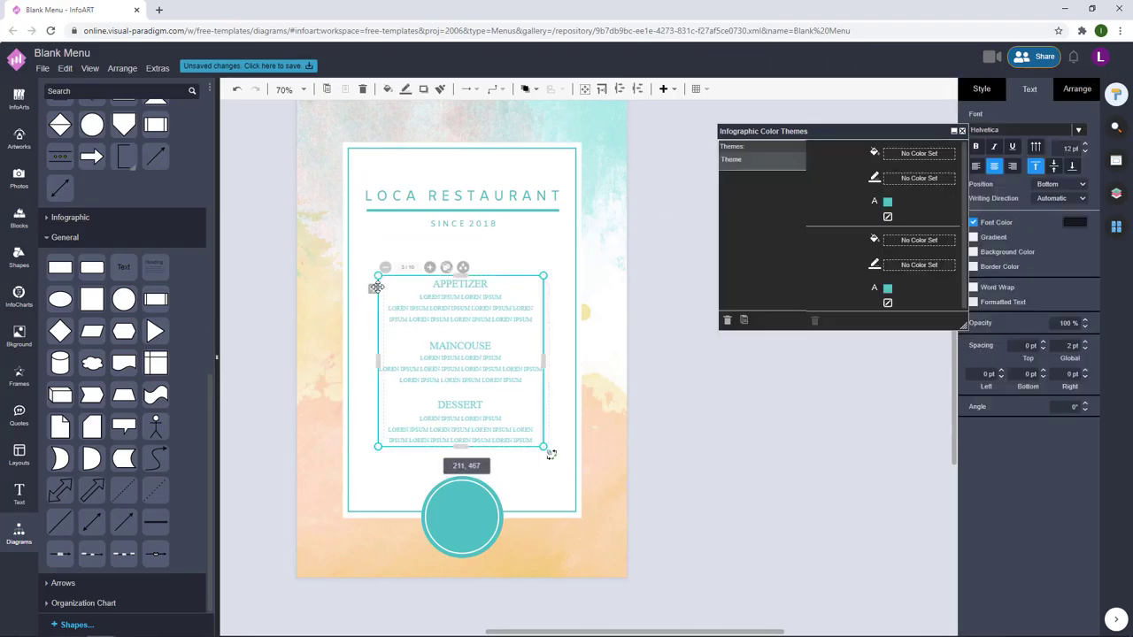
click(641, 209)
drag(641, 209, 639, 201)
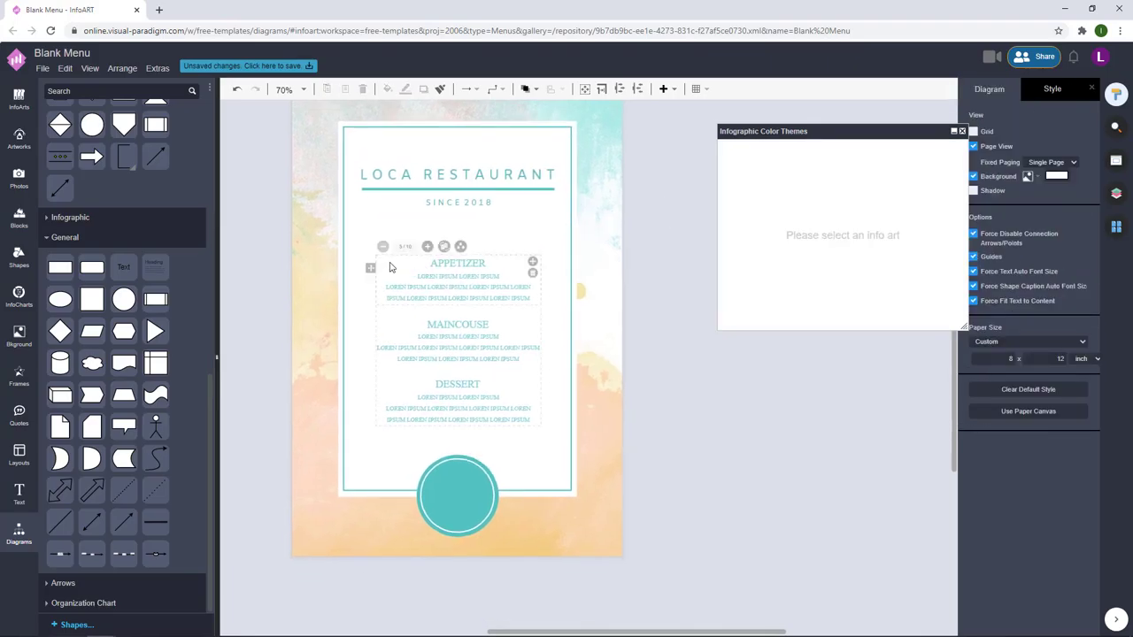
click(370, 268)
drag(541, 255, 534, 260)
click(619, 249)
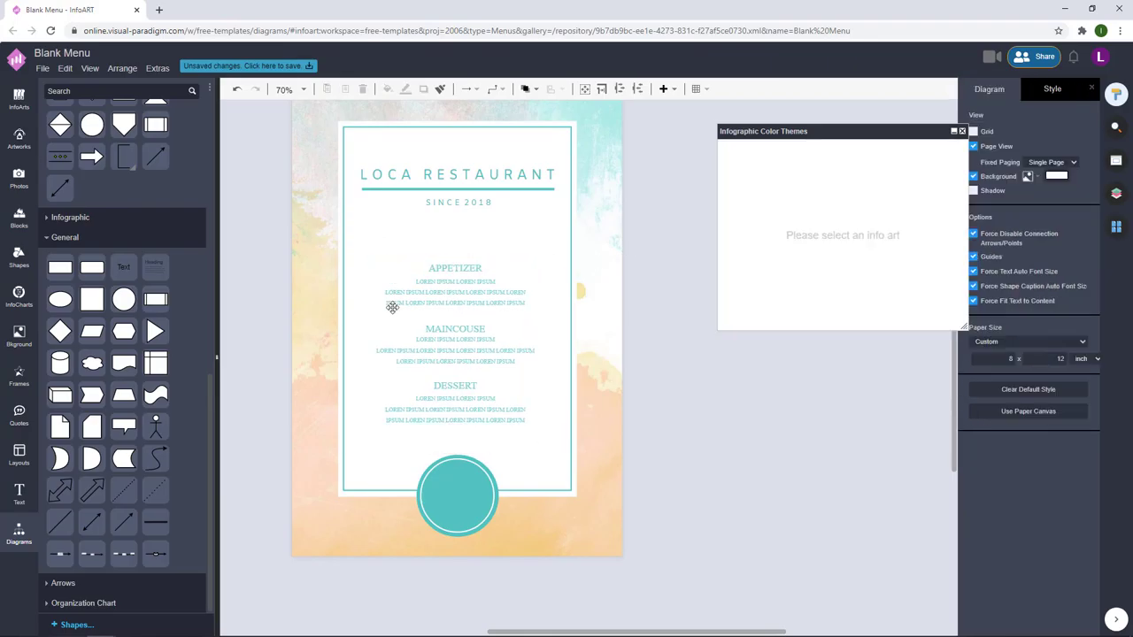
Delete the three-course menu list from the white panel
drag(378, 275, 380, 274)
drag(662, 186, 671, 210)
click(385, 295)
key(Delete)
Place the numbered Lorem ipsum list with $5 prices under the tagline and scale it to about 210 x 176
click(18, 145)
click(22, 108)
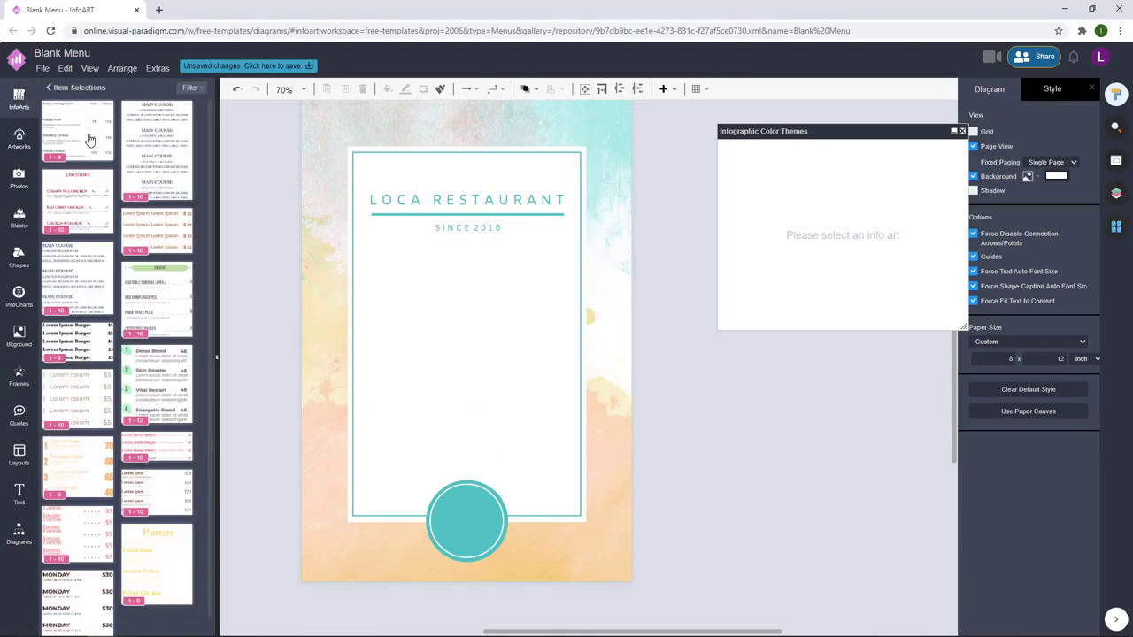
mouse_move(86, 403)
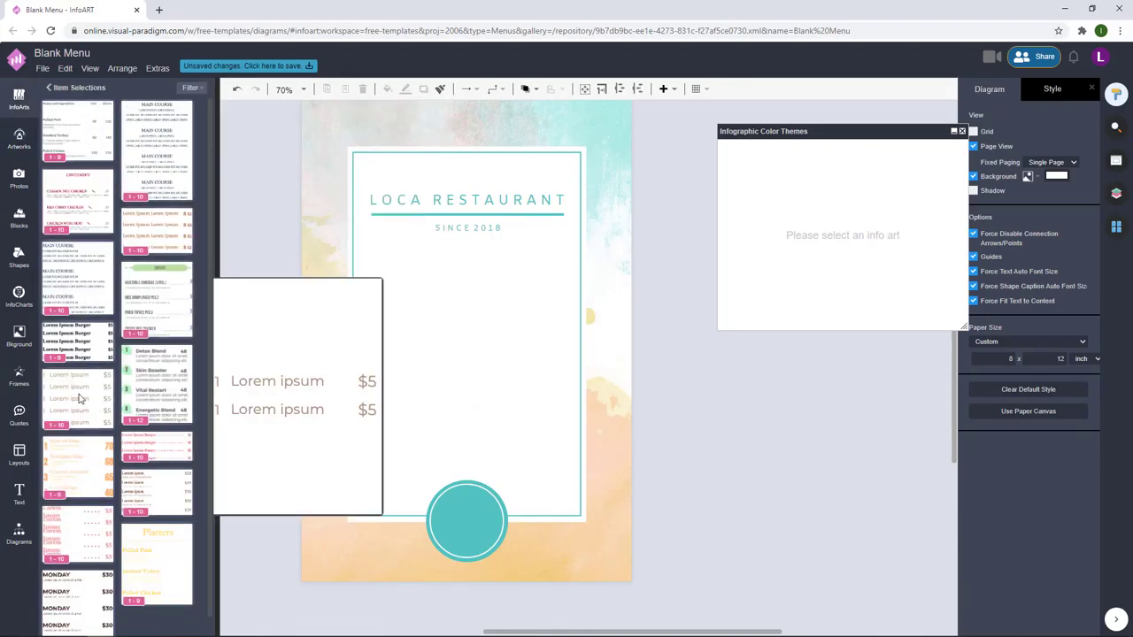
drag(86, 403, 431, 326)
drag(483, 370, 460, 352)
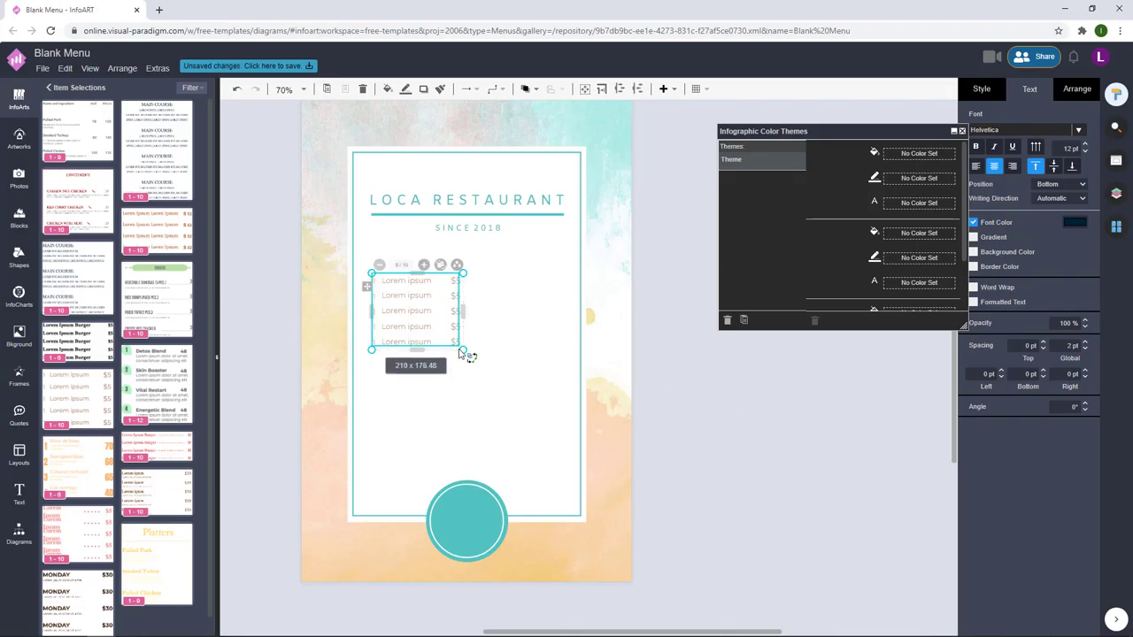
Extend the numbered price list to six rows
click(816, 401)
click(335, 291)
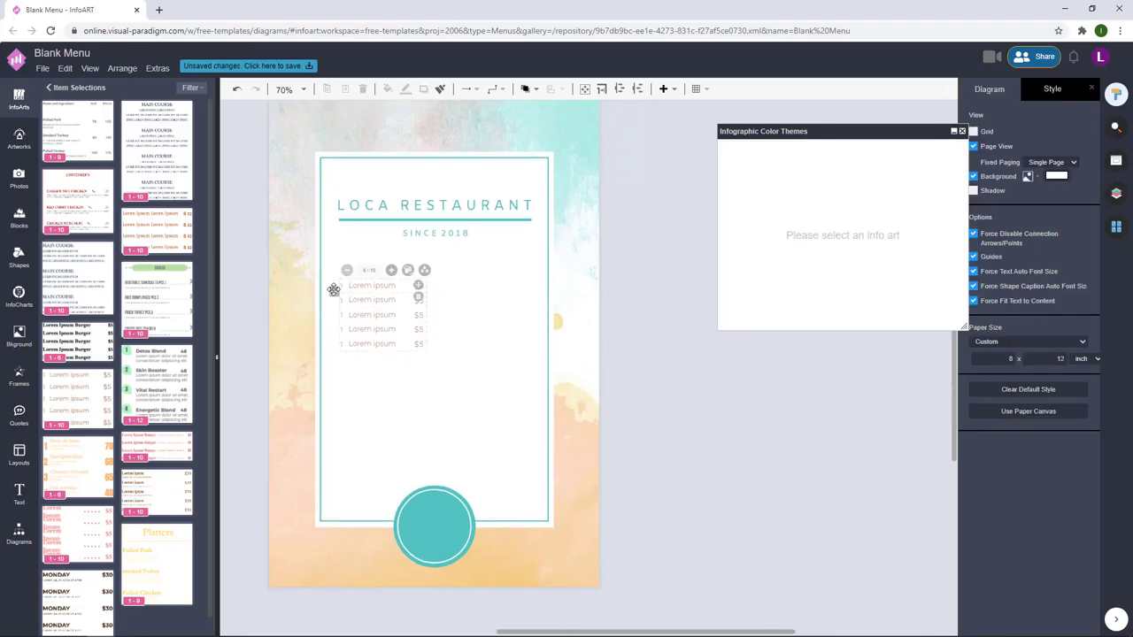
click(782, 445)
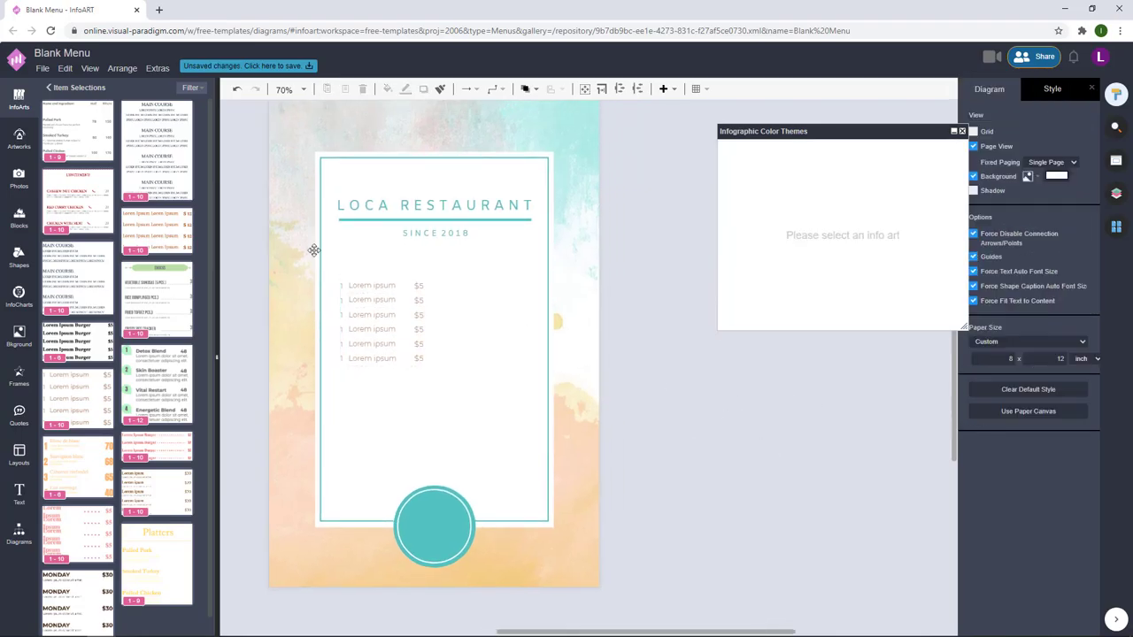
Reduce the price list to five rows and place a duplicate beside it in a second column, aligned with the title bar's end
click(334, 293)
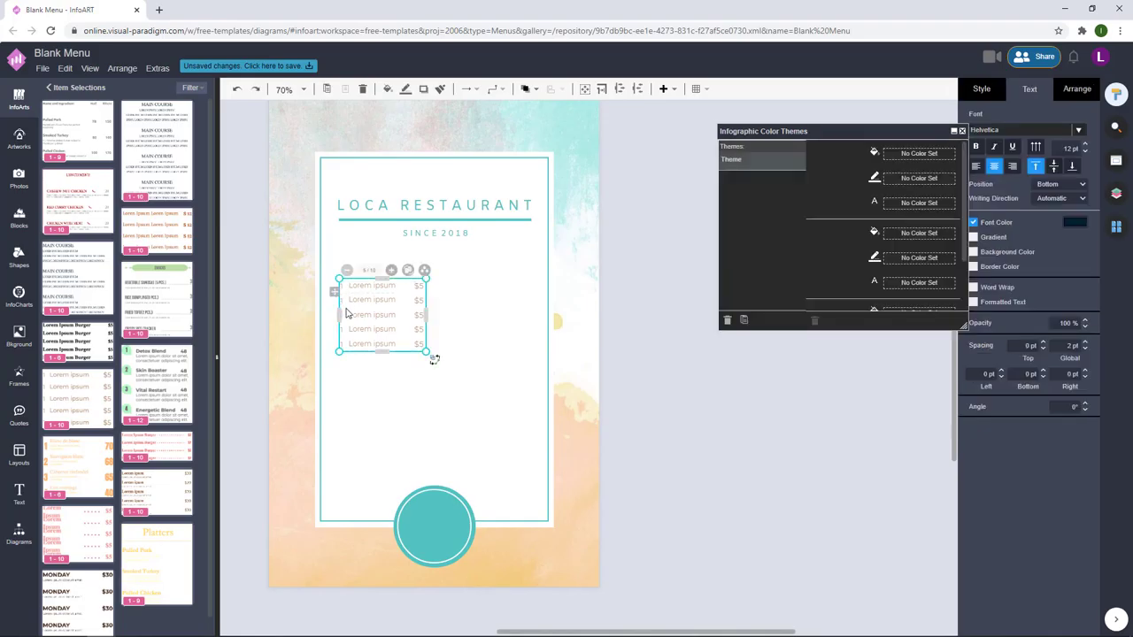
drag(434, 359, 439, 388)
drag(443, 293, 444, 292)
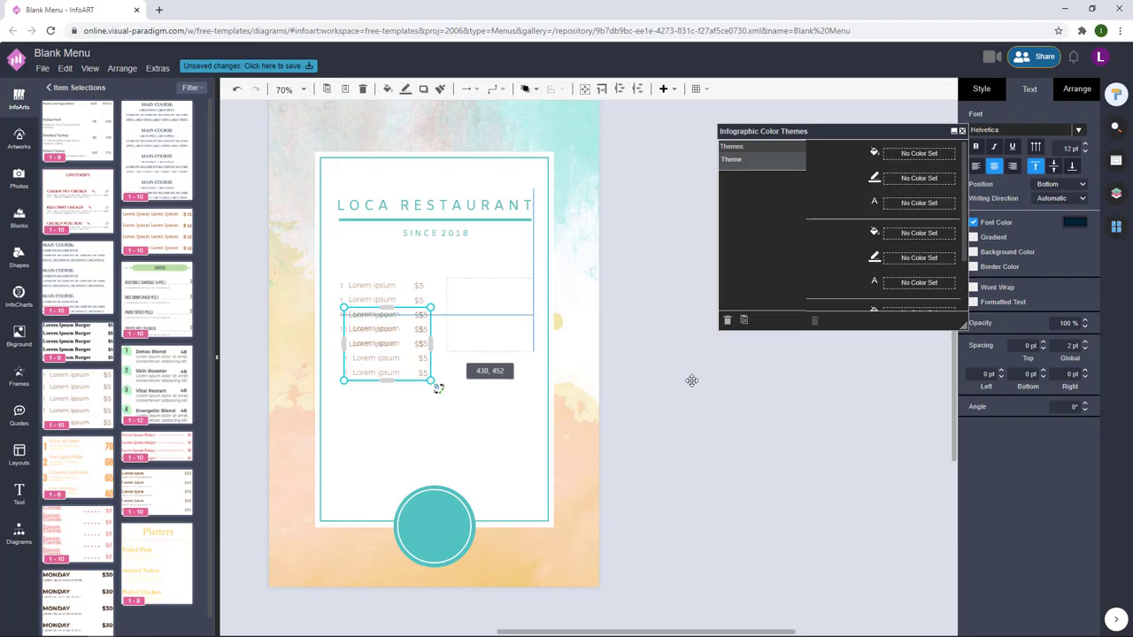
click(692, 381)
Duplicate both price lists below the originals to form a two-by-two grid, and shift all four lists slightly left
click(336, 292)
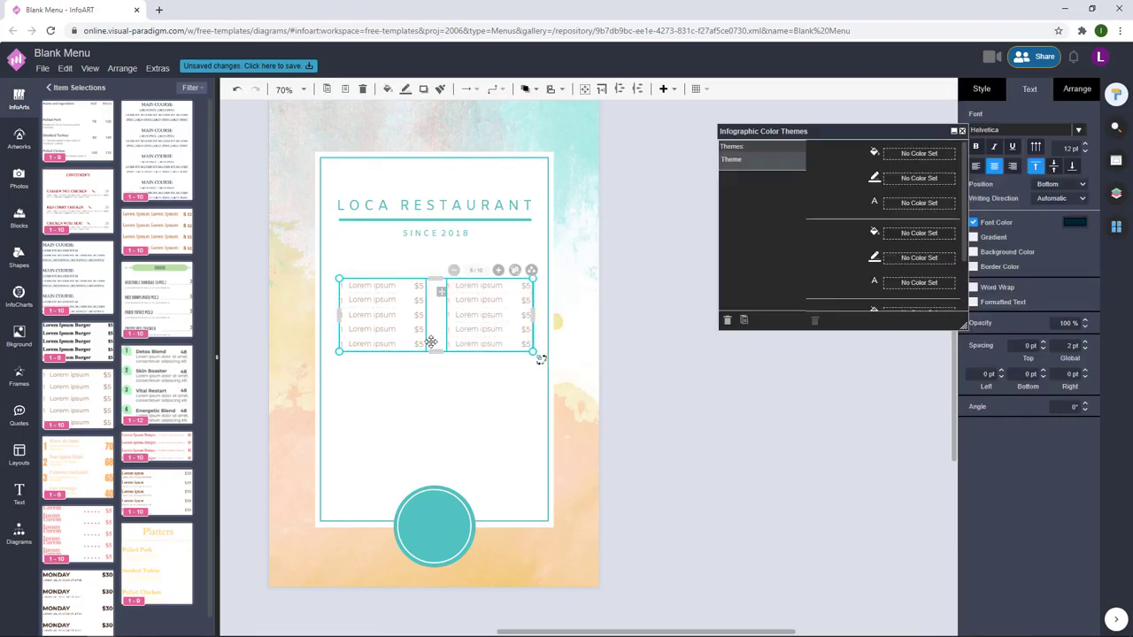
drag(431, 342, 333, 393)
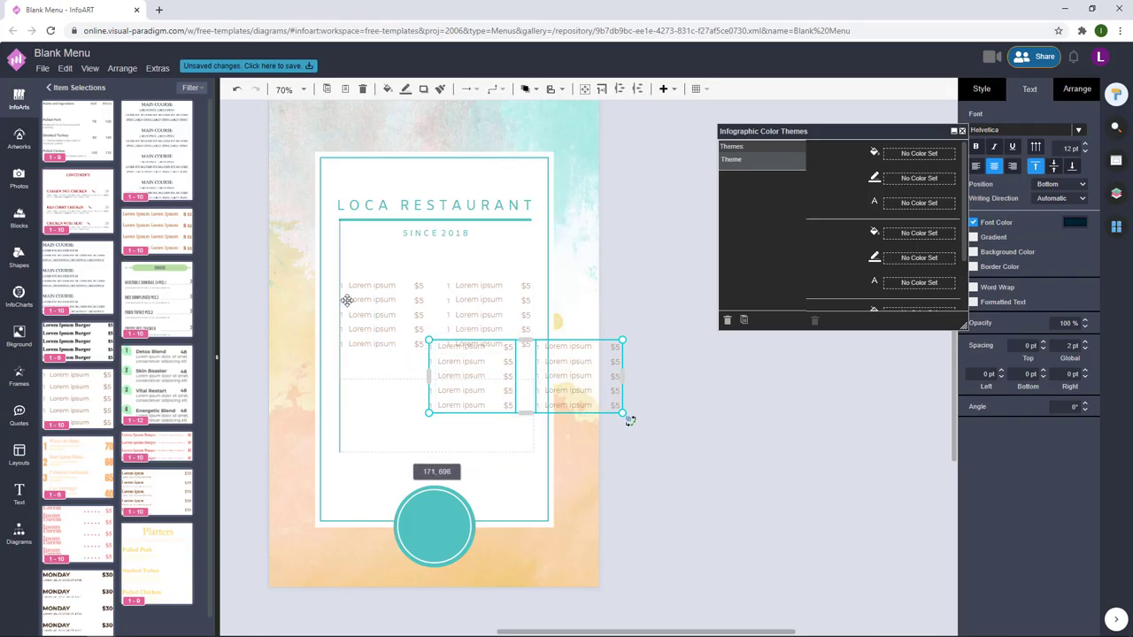
drag(347, 300, 345, 294)
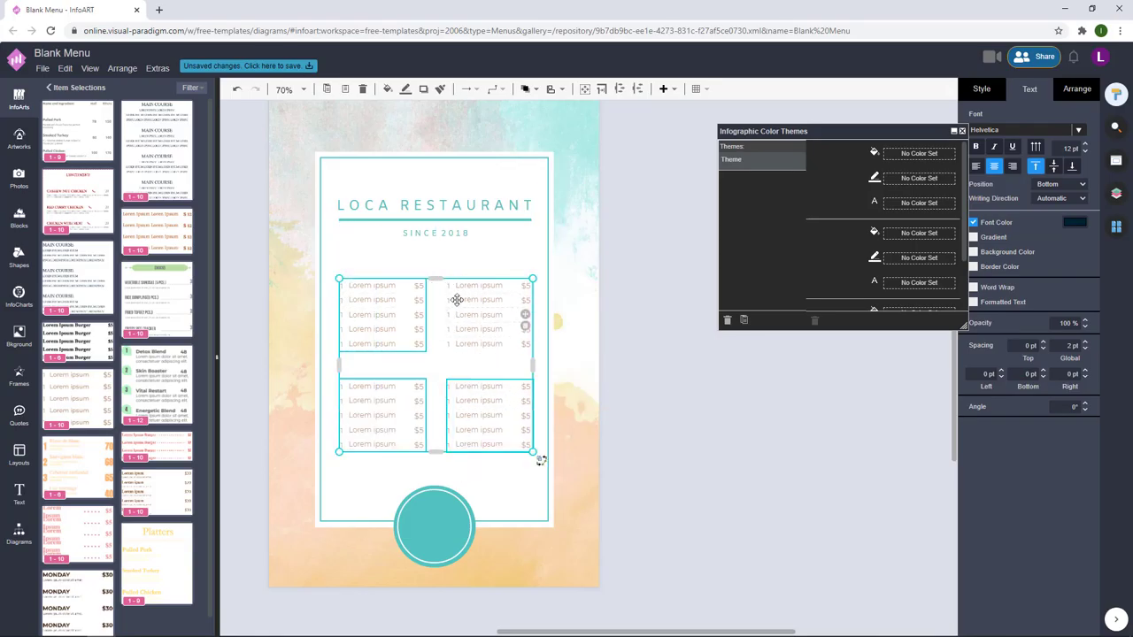
drag(336, 292, 336, 294)
click(680, 414)
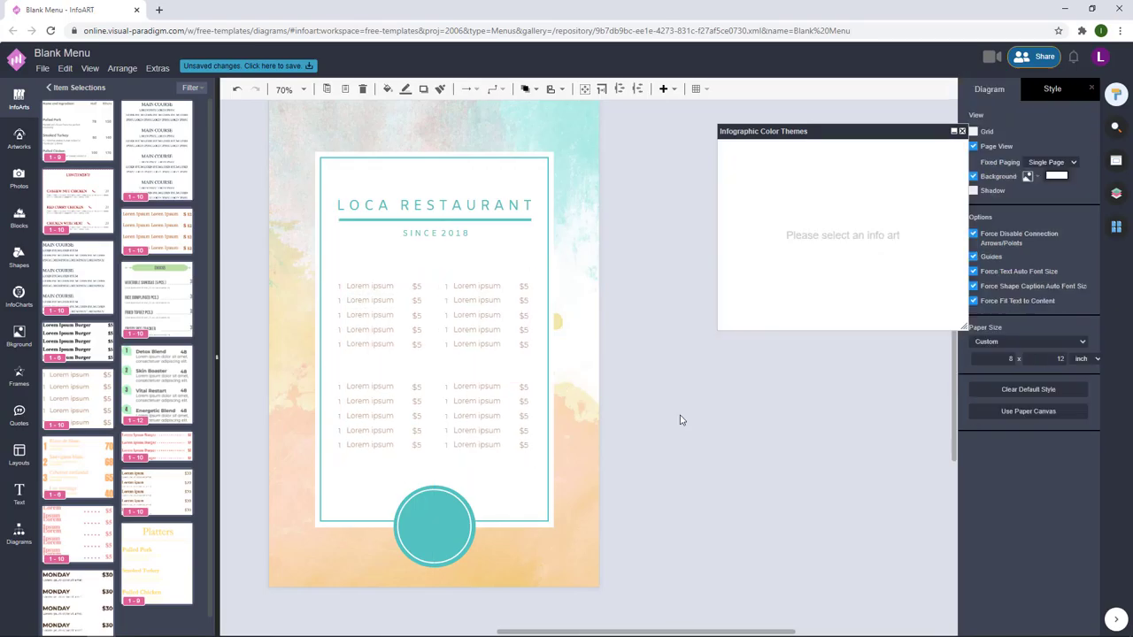
Set the first text color in the upper-left price list's theme to a dark swatch
click(342, 298)
click(412, 285)
click(475, 341)
right_click(875, 203)
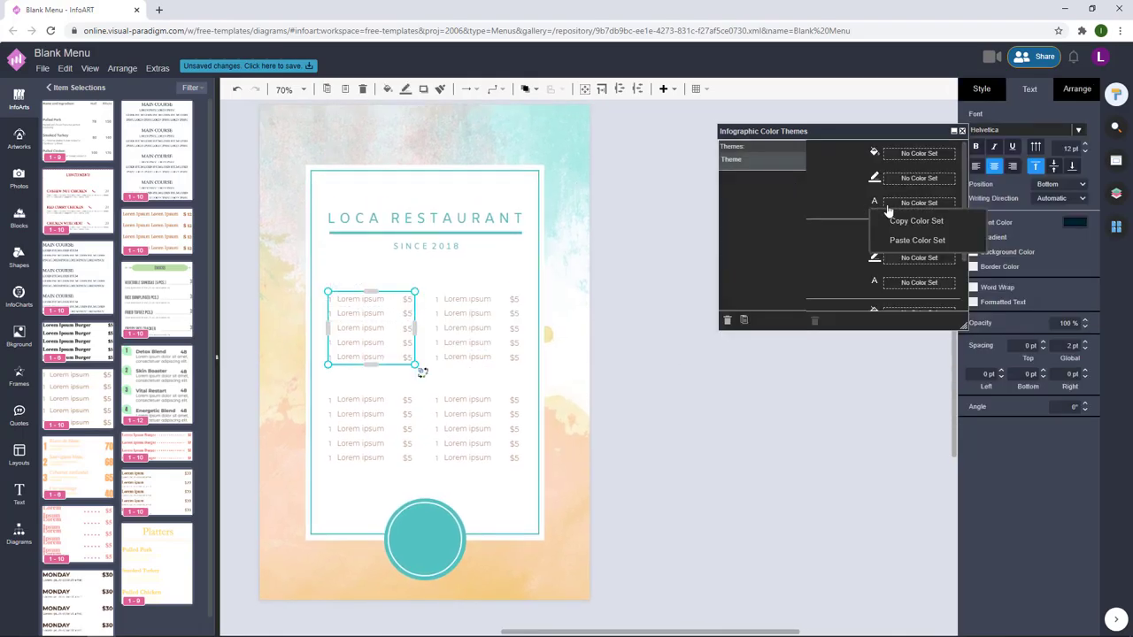
click(909, 240)
click(887, 203)
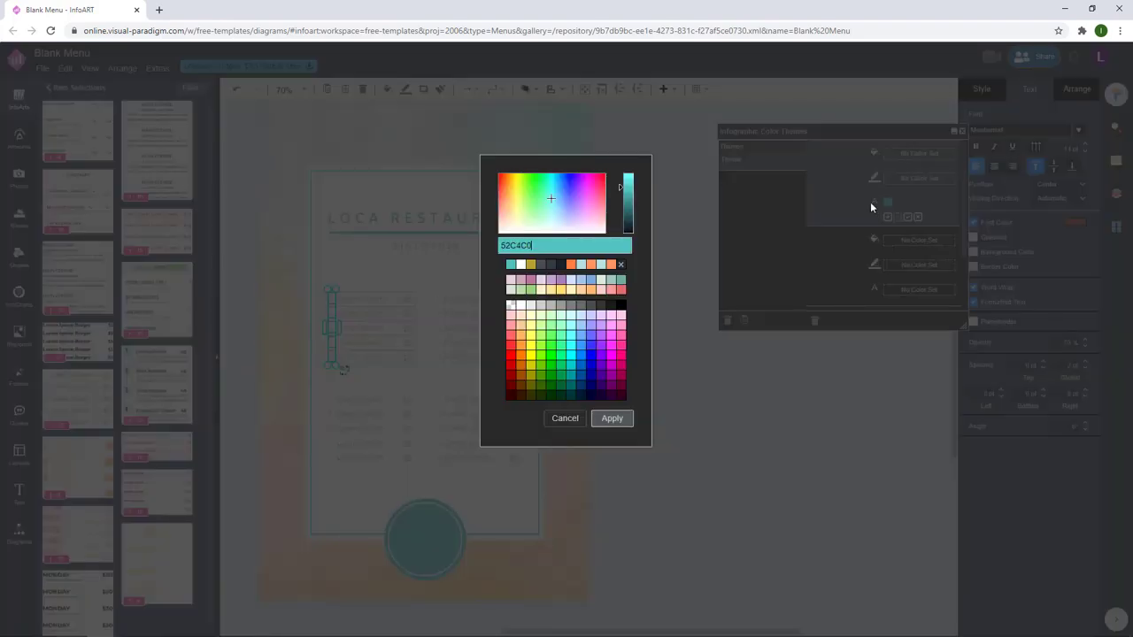
click(552, 267)
click(611, 419)
Copy the dark text color set to the theme's other two text color sets and apply Theme to the upper-left list
right_click(875, 203)
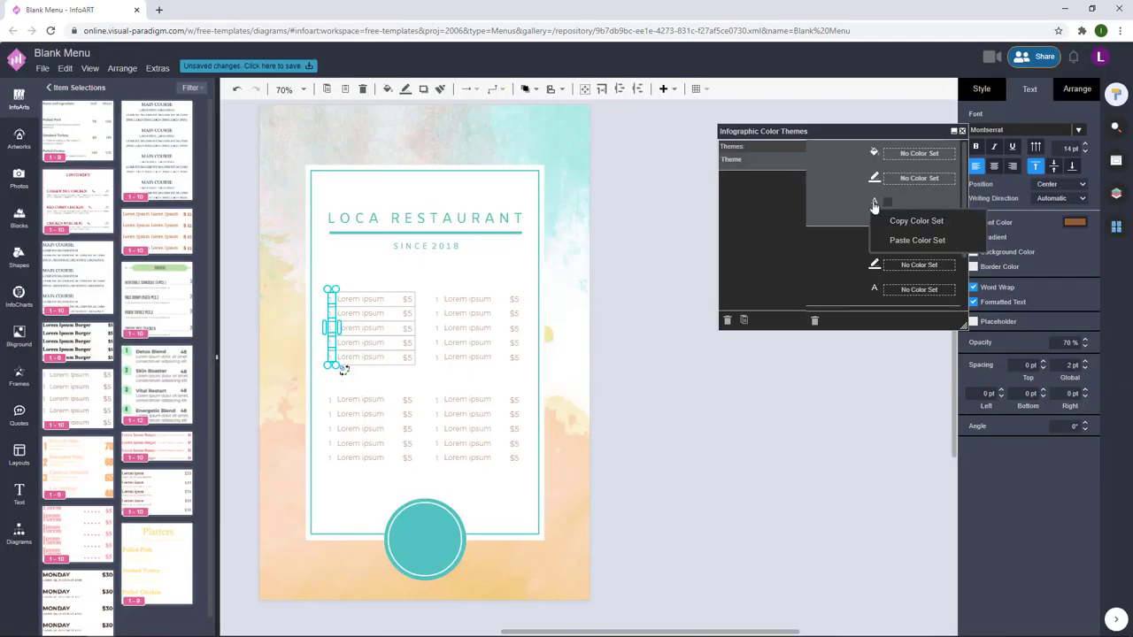
click(891, 220)
drag(963, 209, 961, 264)
right_click(876, 218)
click(890, 252)
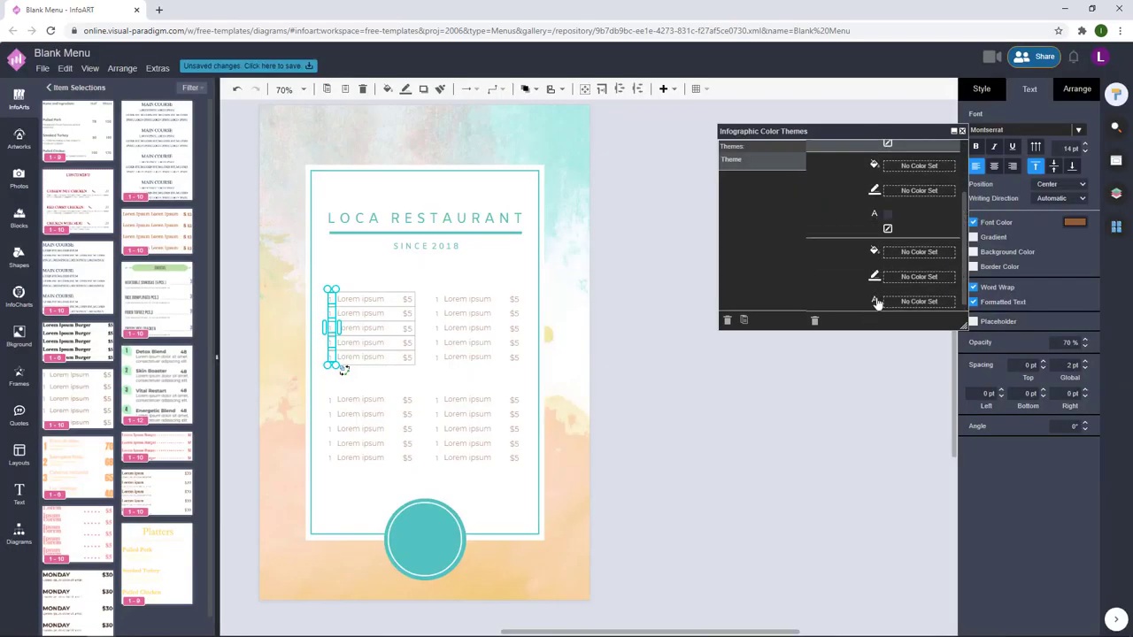
right_click(876, 303)
click(903, 342)
click(412, 284)
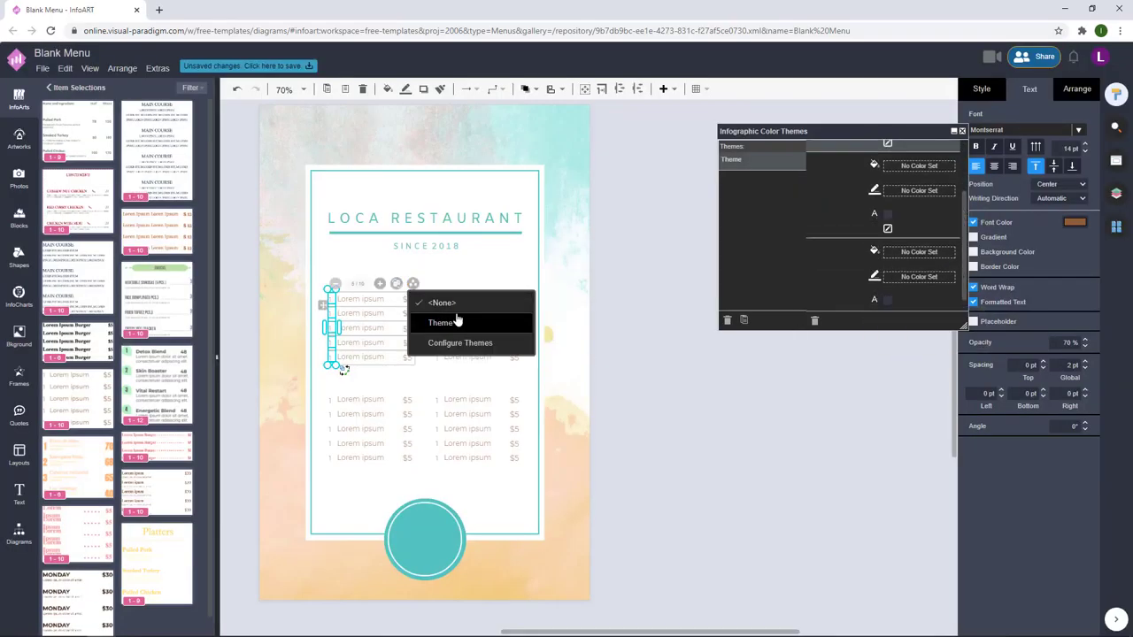
click(456, 322)
Change the first text color in the upper-left list's theme to teal and accept the color set
click(456, 313)
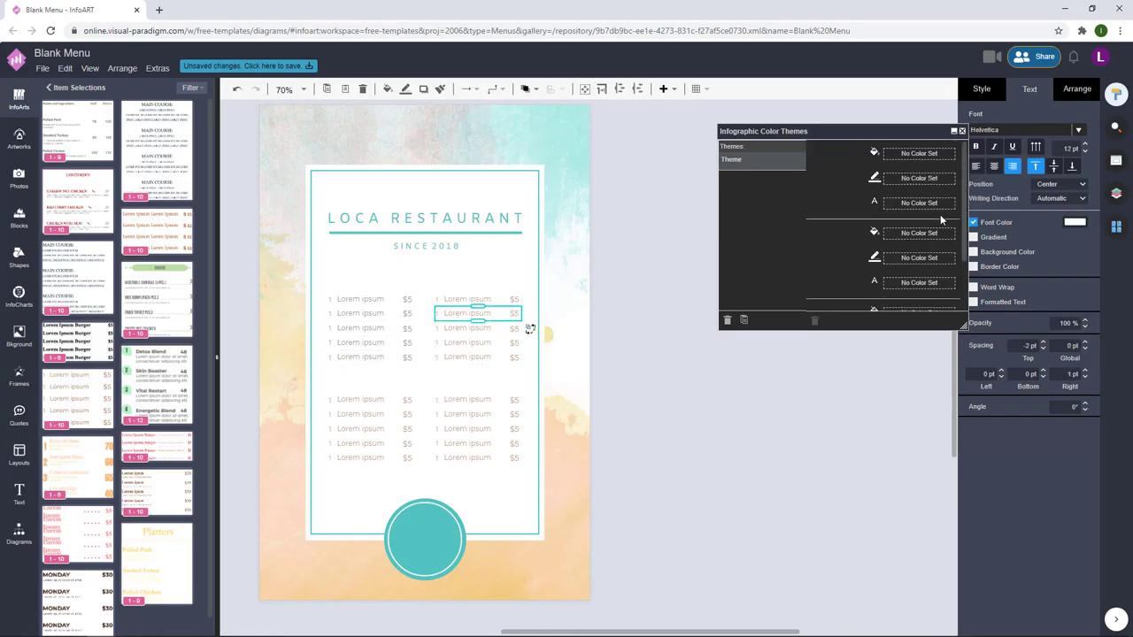
click(360, 327)
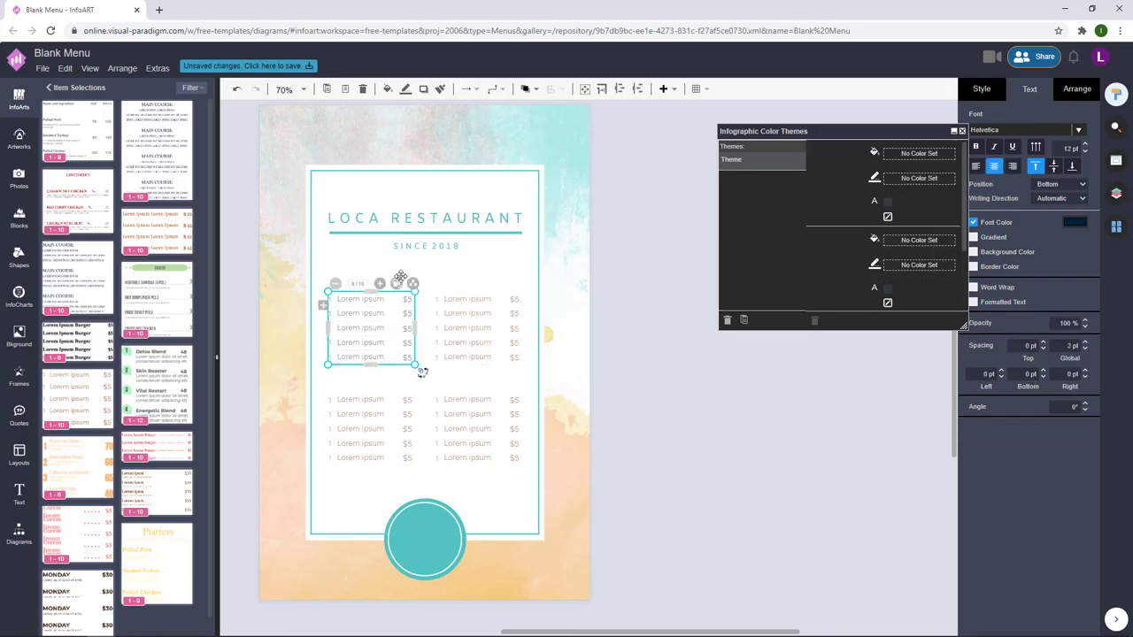
click(413, 285)
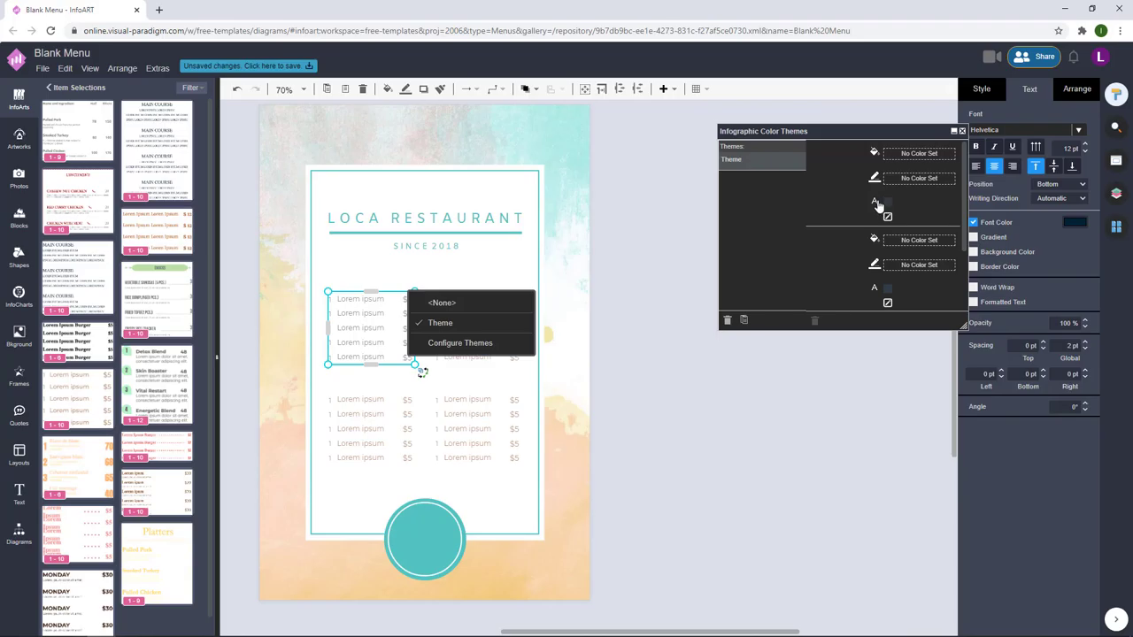
click(887, 203)
click(562, 293)
click(611, 420)
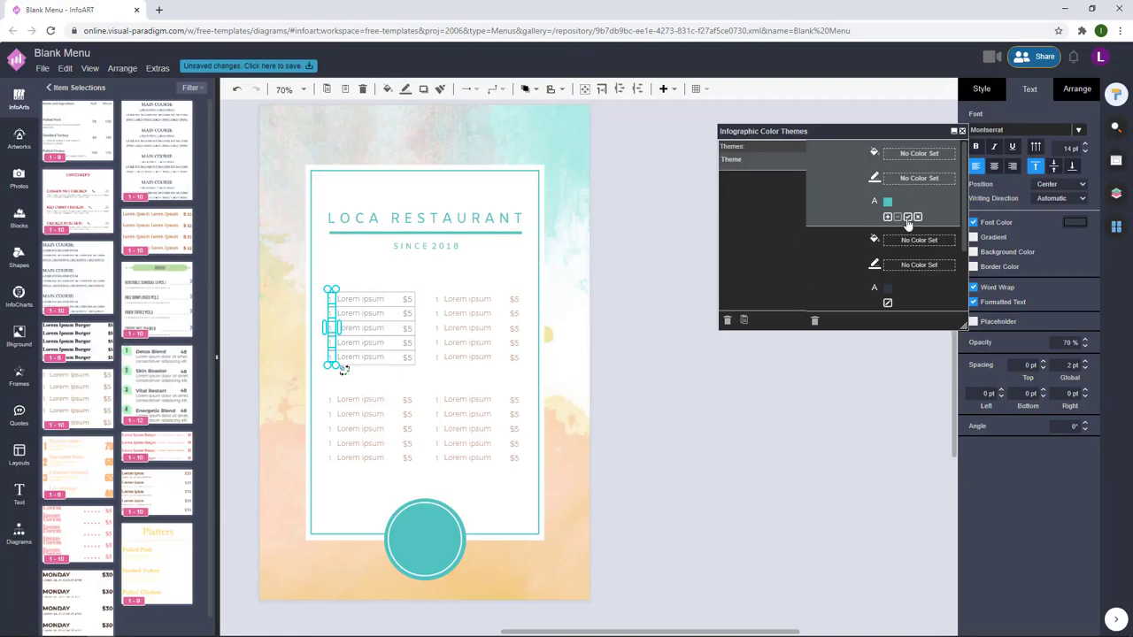
click(907, 217)
Copy the teal text color set to the other two text color sets of the upper-left list's theme
right_click(880, 212)
right_click(876, 299)
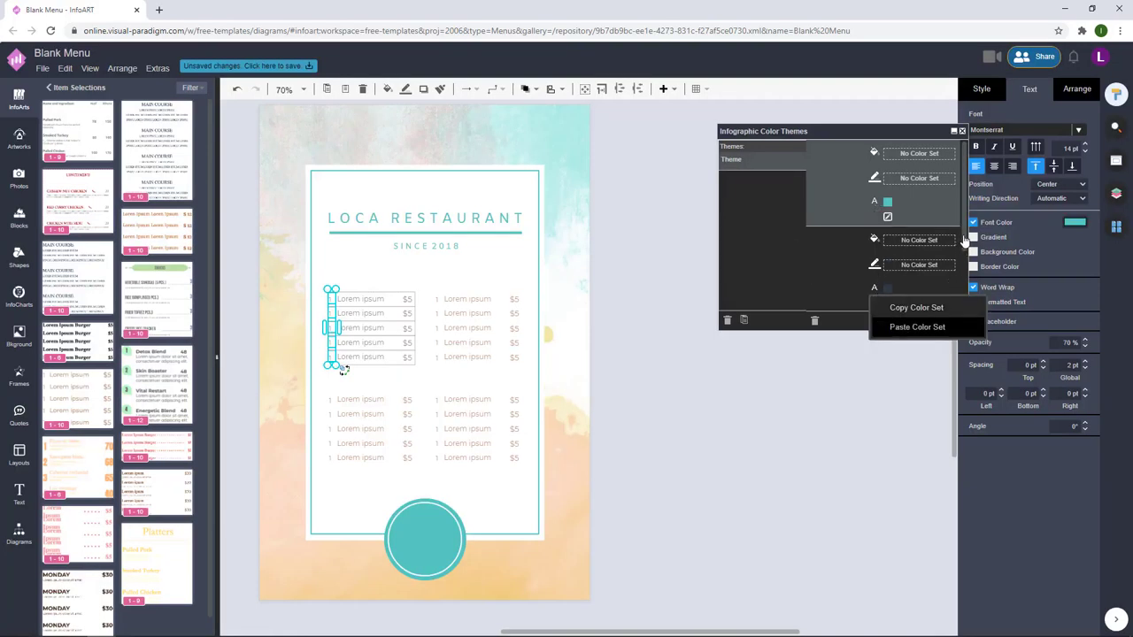
drag(964, 241, 963, 292)
right_click(875, 305)
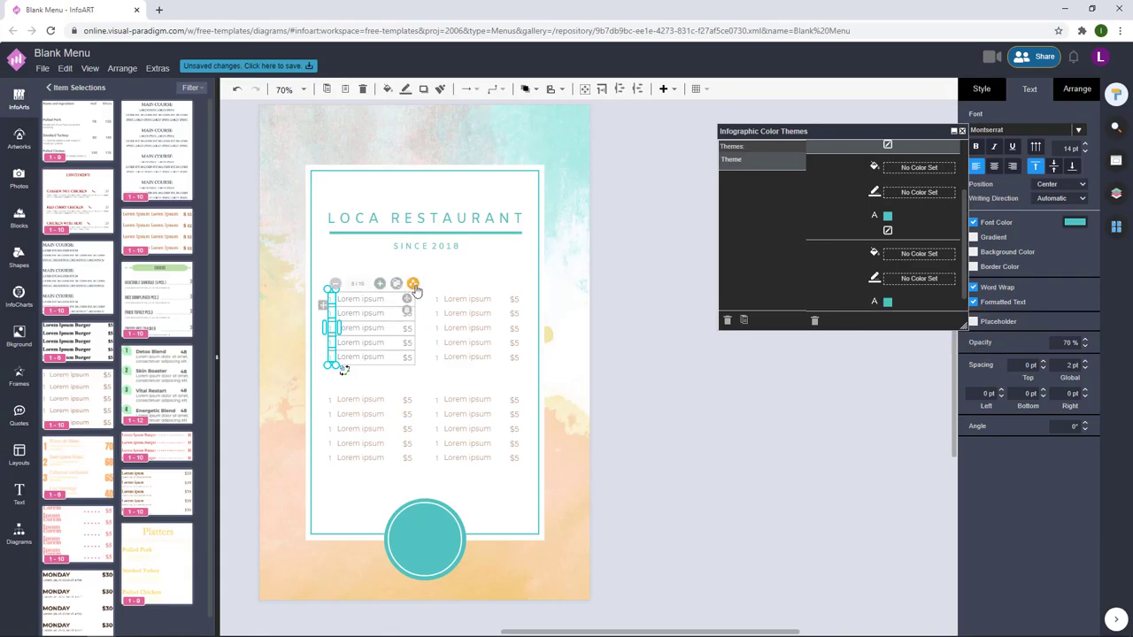
Reapply Theme to the upper-left price list by switching it to <None> and back to Theme
click(414, 284)
click(430, 324)
click(413, 284)
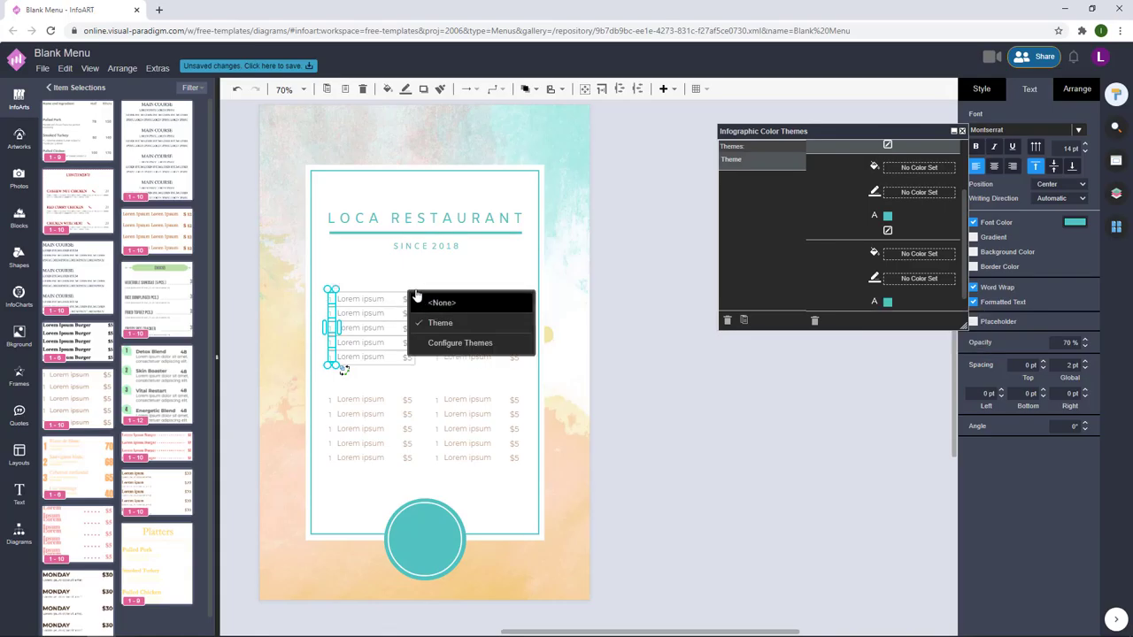
click(429, 302)
click(413, 283)
click(438, 324)
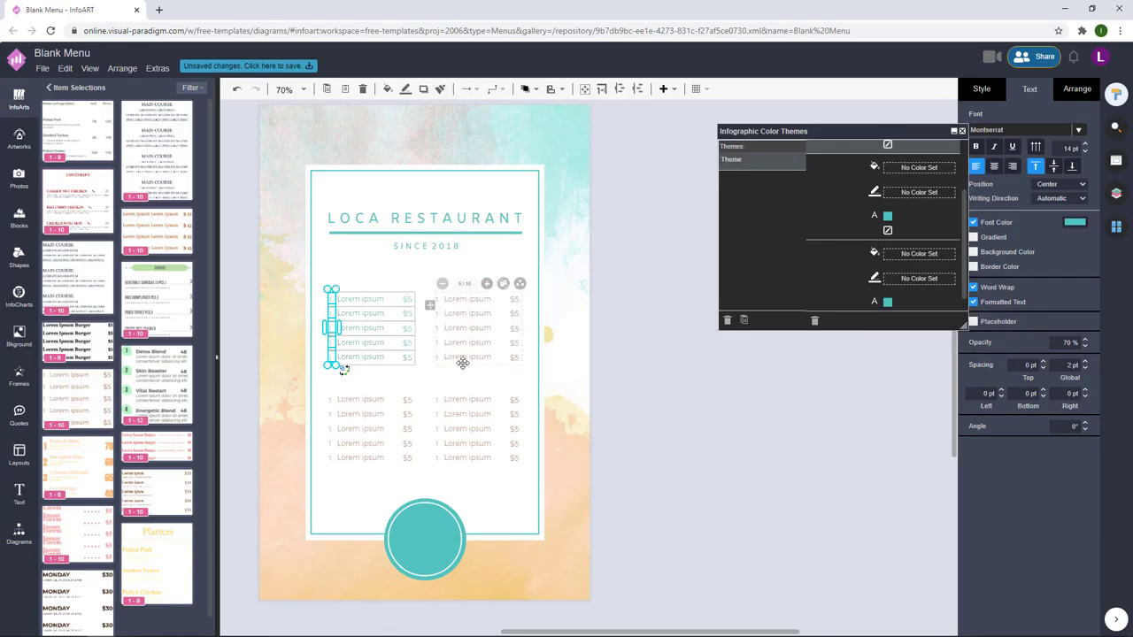
Paste the teal color set into all three text color sets of the upper-right list's theme and apply Theme to the list
click(514, 319)
right_click(873, 221)
click(894, 241)
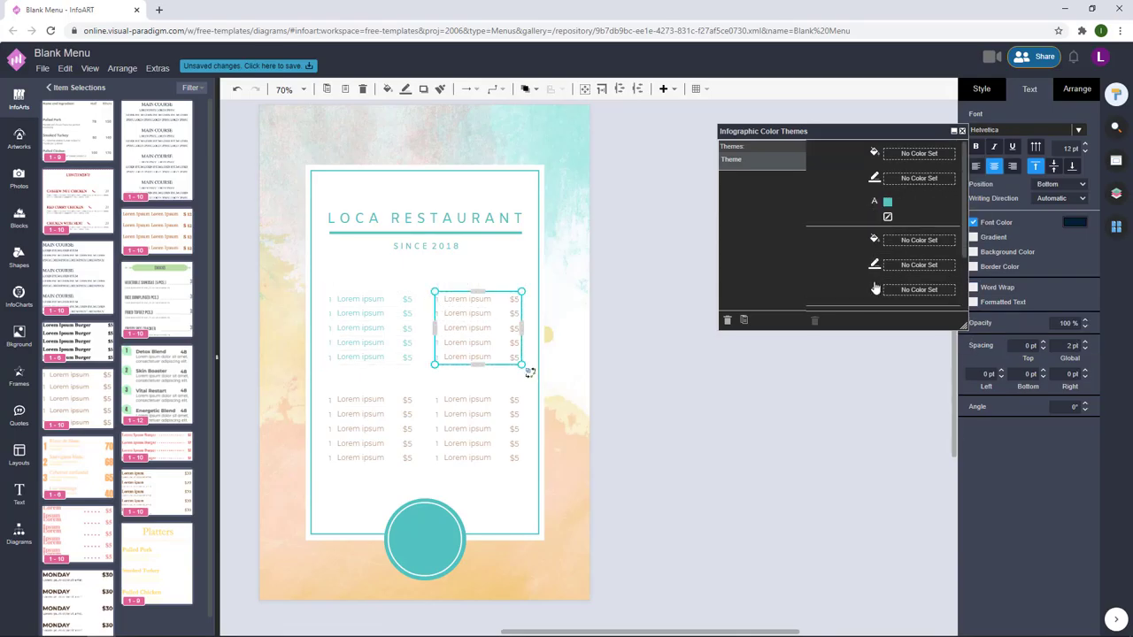
click(874, 287)
click(905, 325)
scroll(905, 267, down, 1)
click(875, 293)
click(898, 332)
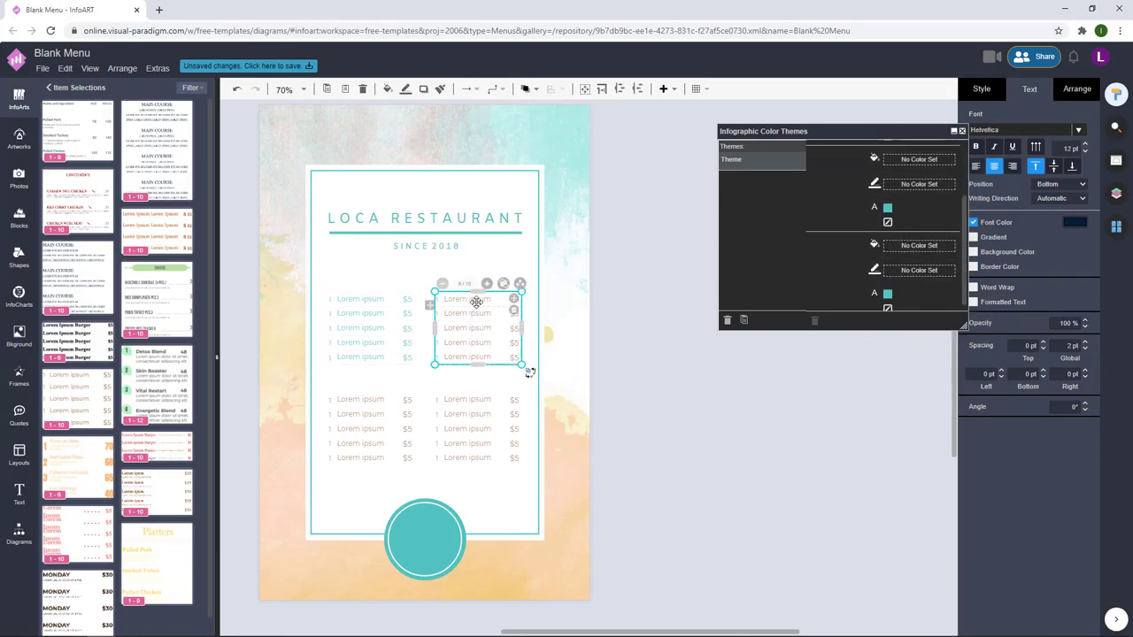
click(519, 283)
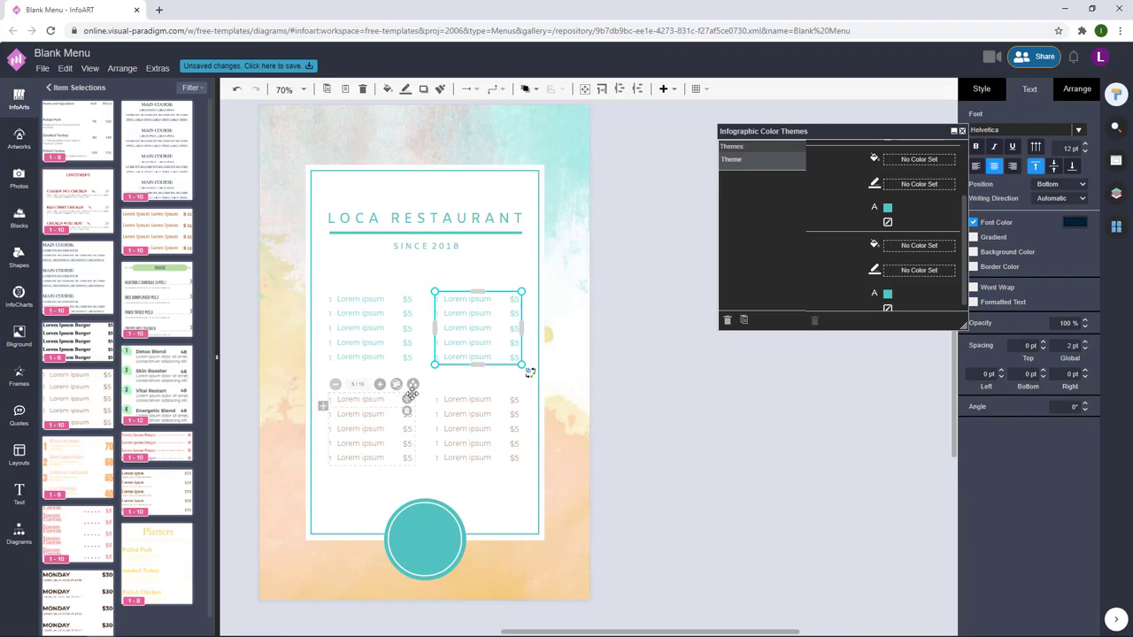
Paste the teal color set into all three text color sets of the lower-left list's theme and apply Theme to the list
click(411, 395)
click(861, 187)
right_click(881, 216)
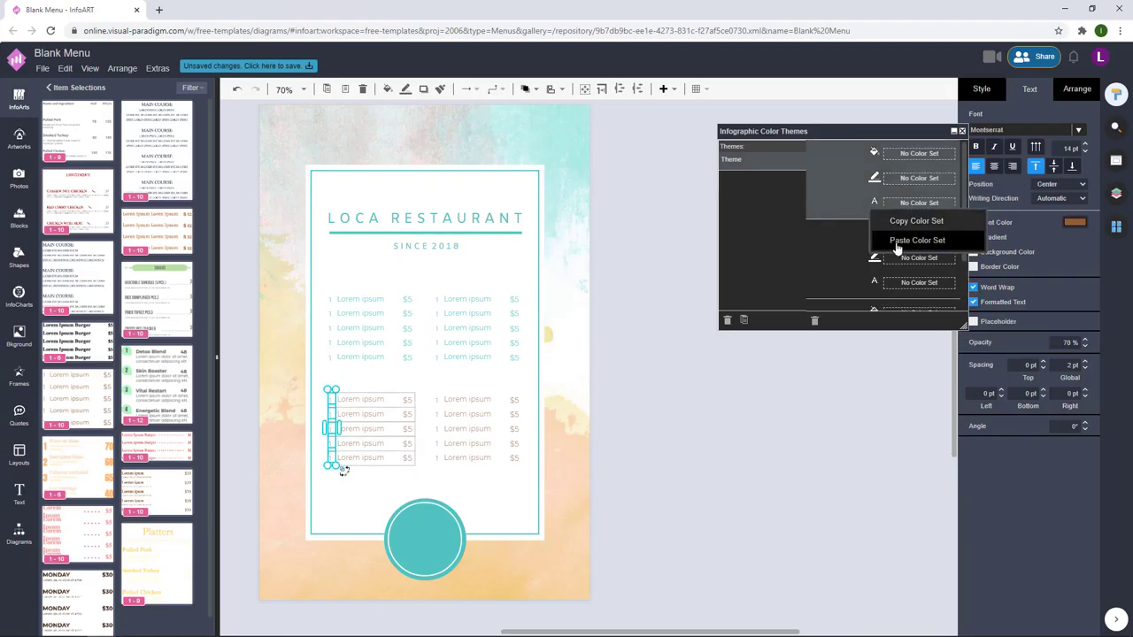
click(897, 244)
click(875, 287)
click(905, 326)
drag(963, 231, 965, 311)
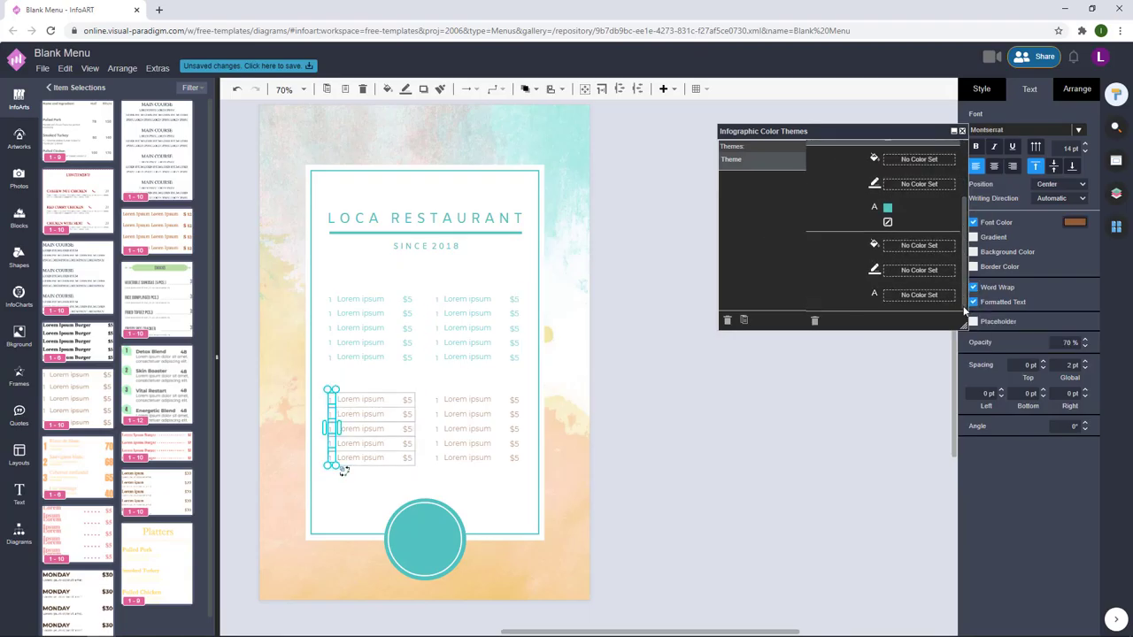
right_click(886, 297)
click(897, 329)
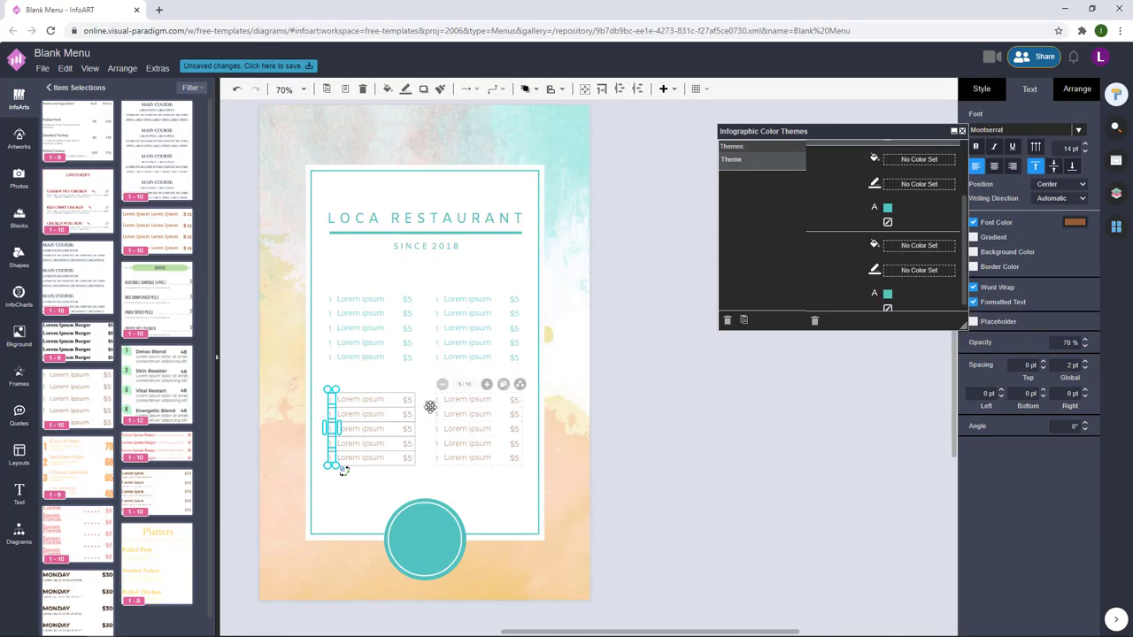
Paste the teal color set into all three text color sets of the lower-right list's theme and apply Theme to the list
click(437, 407)
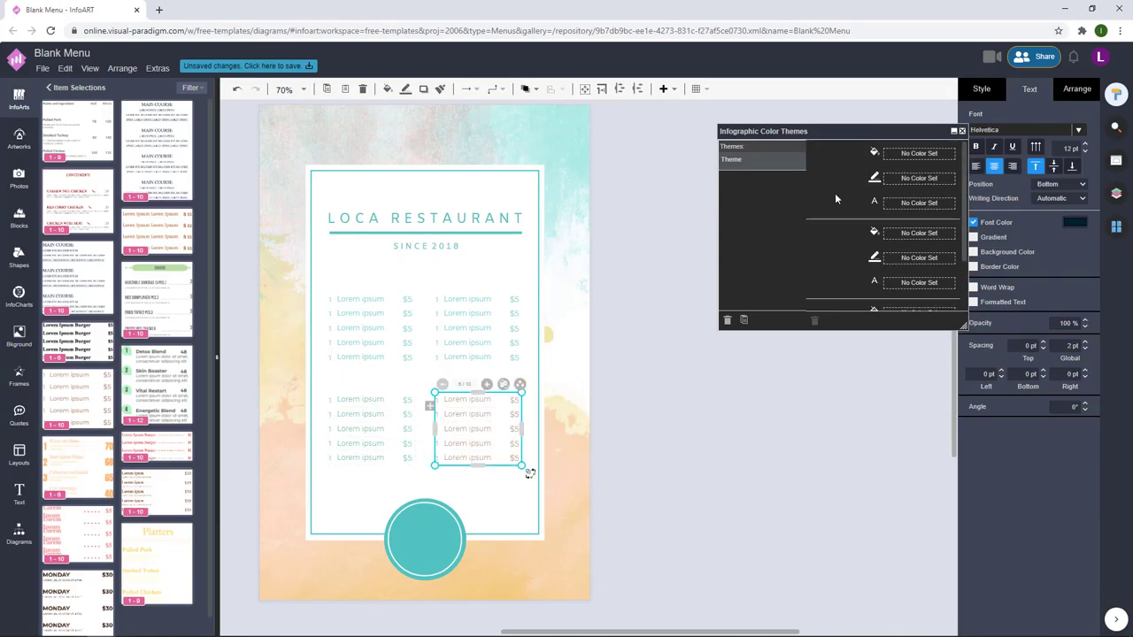
right_click(872, 211)
click(897, 238)
right_click(872, 297)
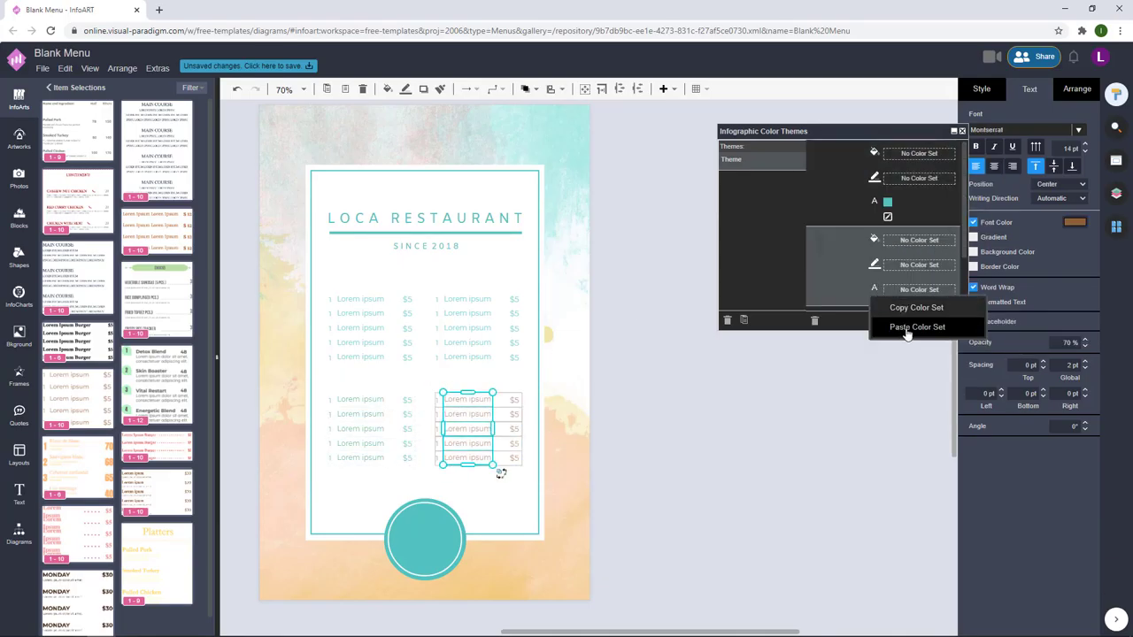
click(907, 331)
scroll(870, 212, down, 1)
right_click(871, 303)
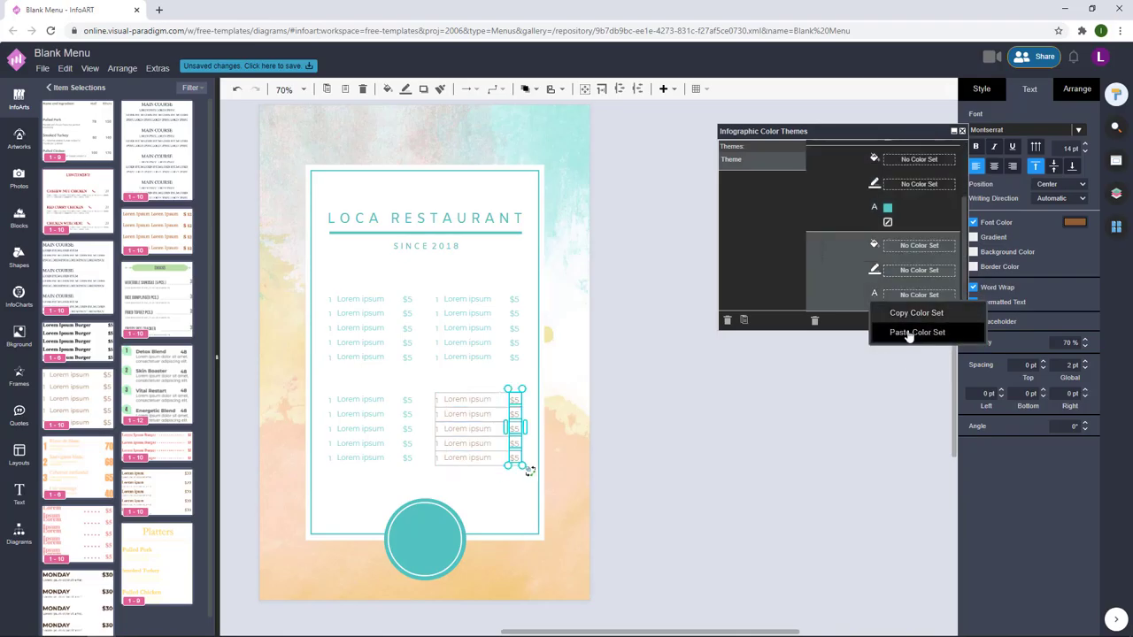
click(908, 336)
click(521, 387)
click(542, 429)
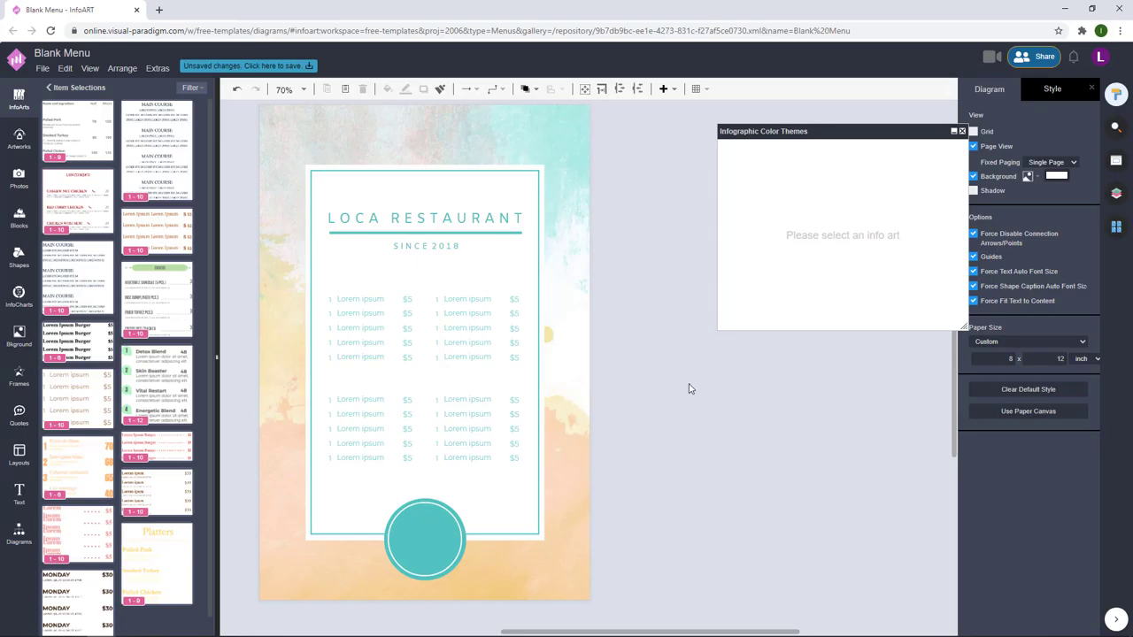
Place a copy of the SINCE 2018 tagline above the upper-left price list and change its text to APPETIZER
drag(662, 436, 672, 440)
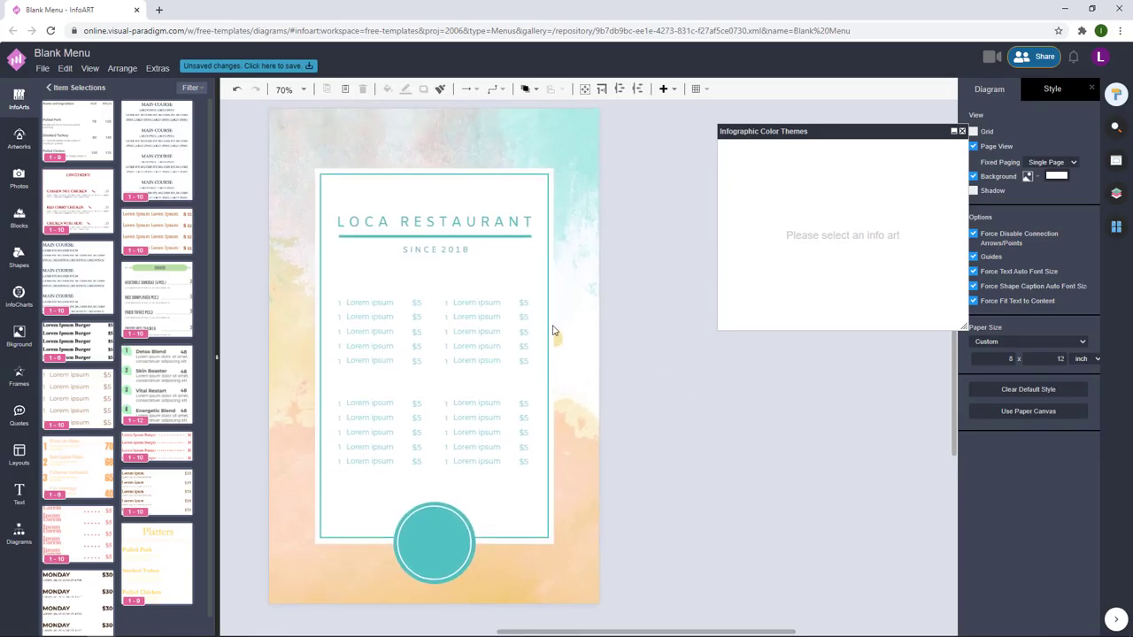
drag(456, 249, 395, 282)
click(699, 202)
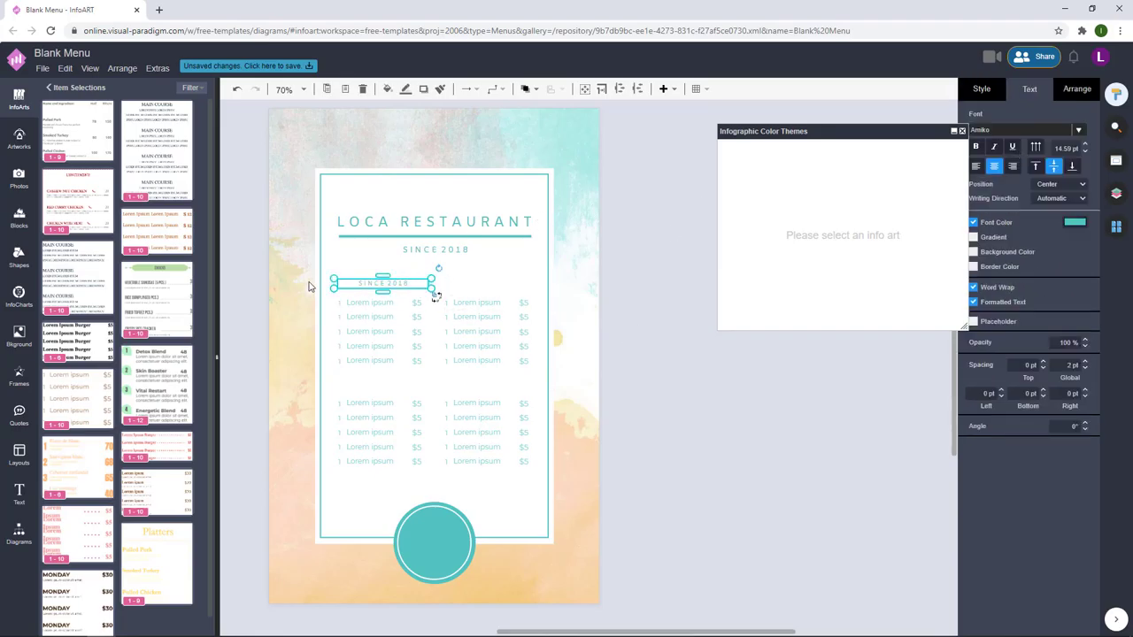
double_click(398, 285)
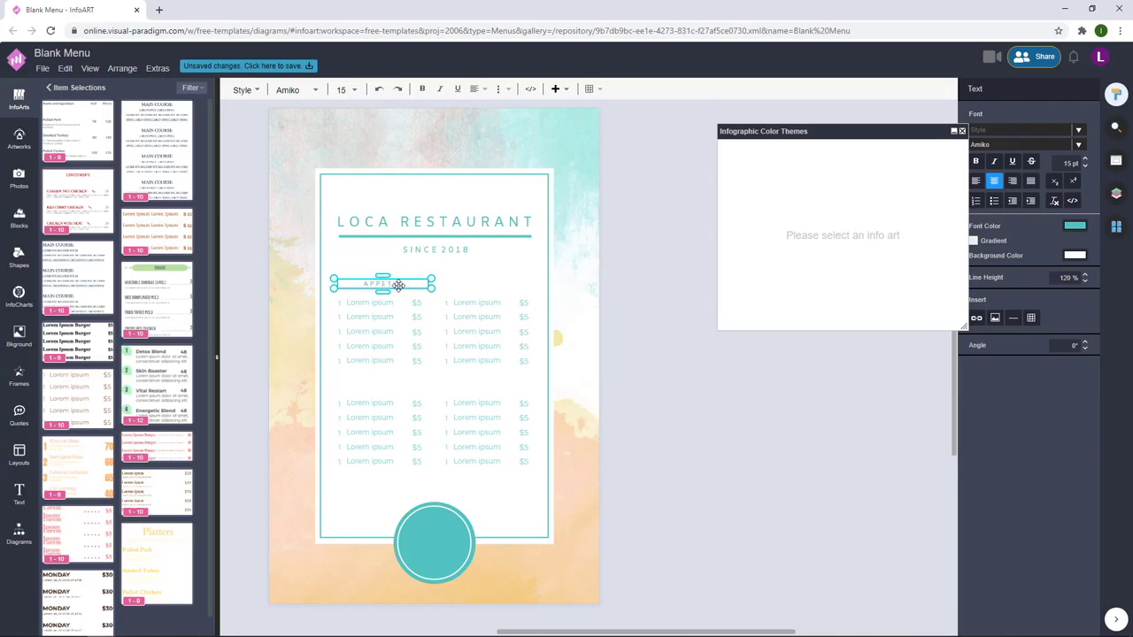
click(714, 409)
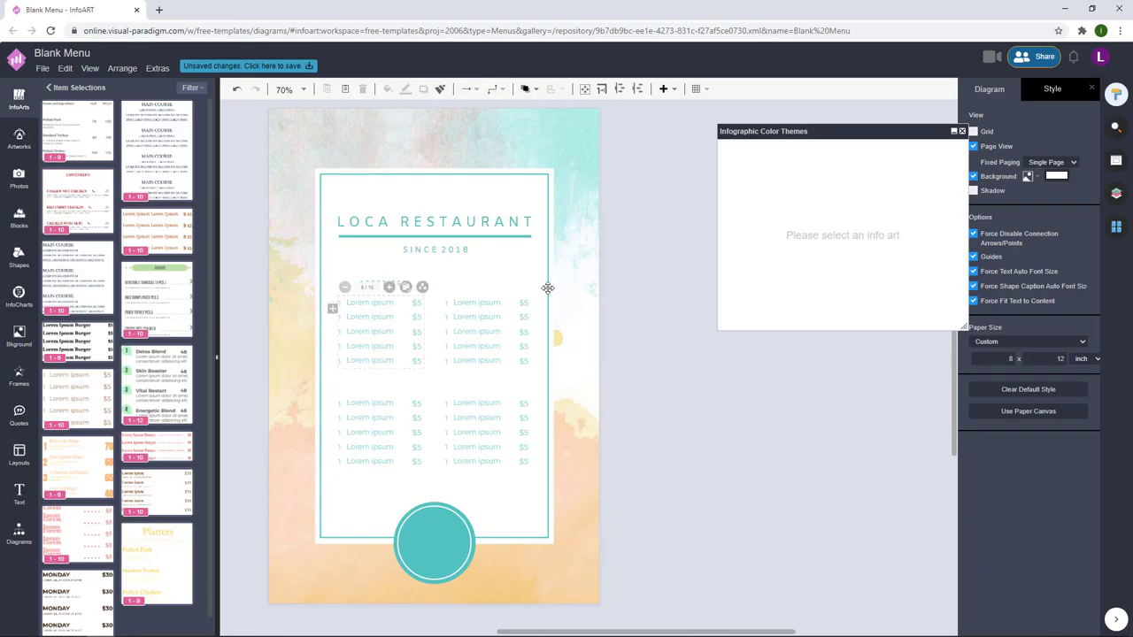
Place a copy of the APPETIZER heading above the upper-right price list and change its text to SOUP
click(382, 283)
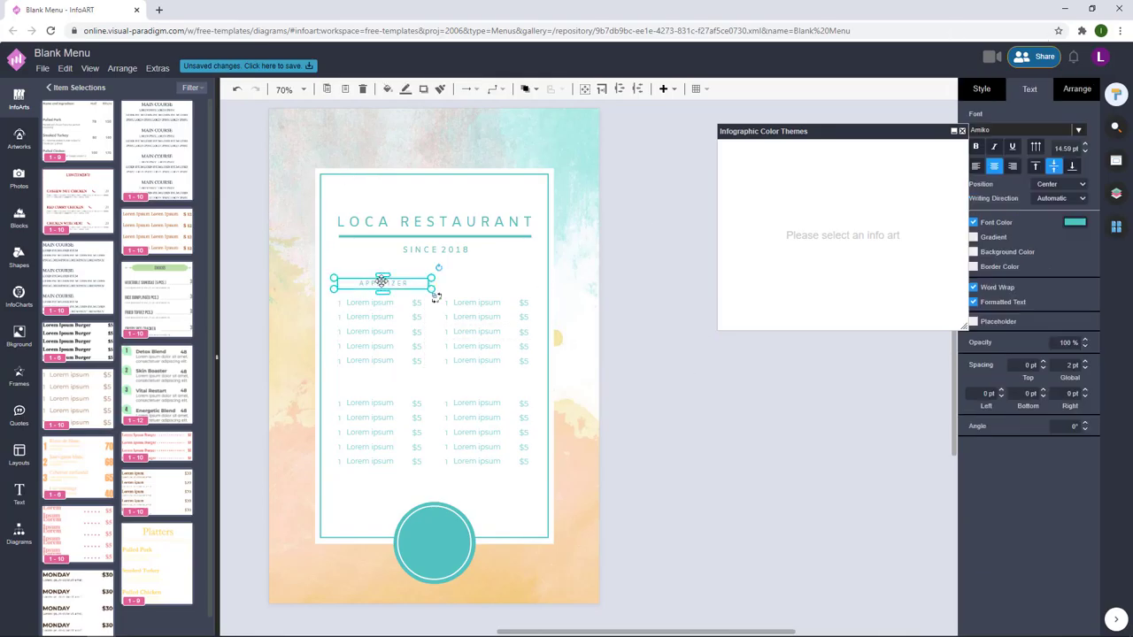
drag(383, 282, 491, 277)
double_click(492, 278)
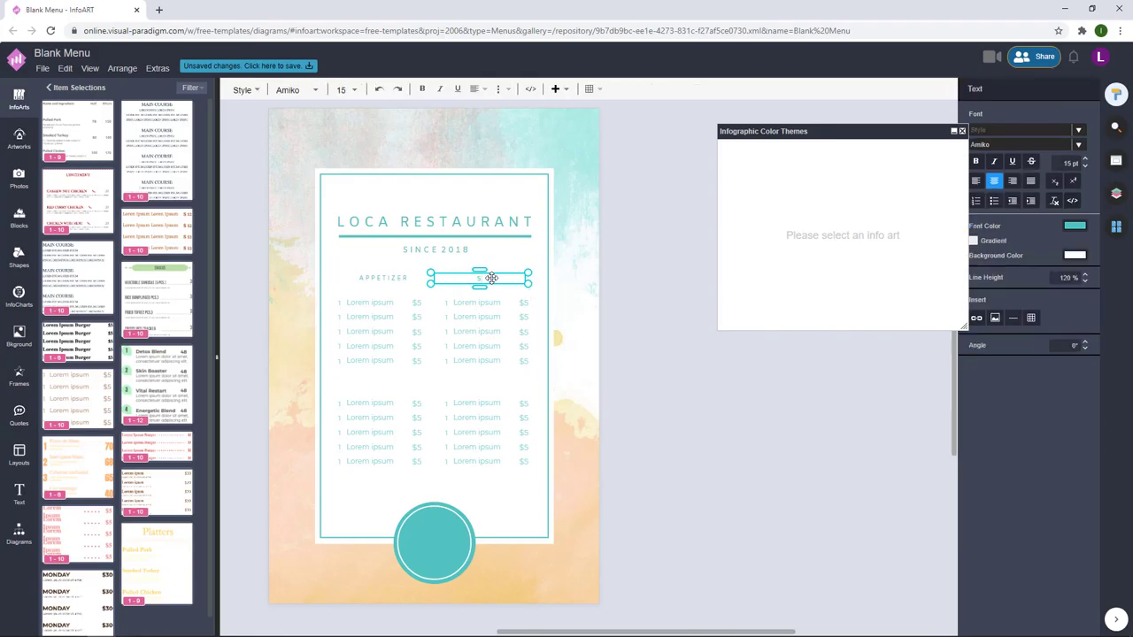
key(Escape)
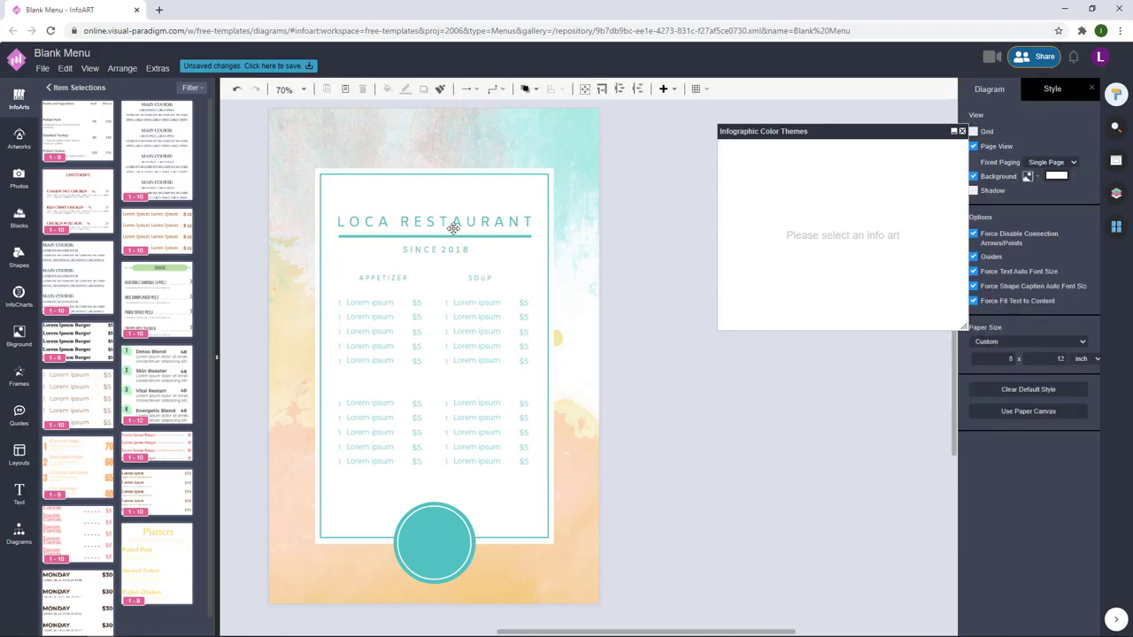
Place a copy of the heading above the lower-left price list and change its text to MAINCOURSE
drag(473, 276, 392, 380)
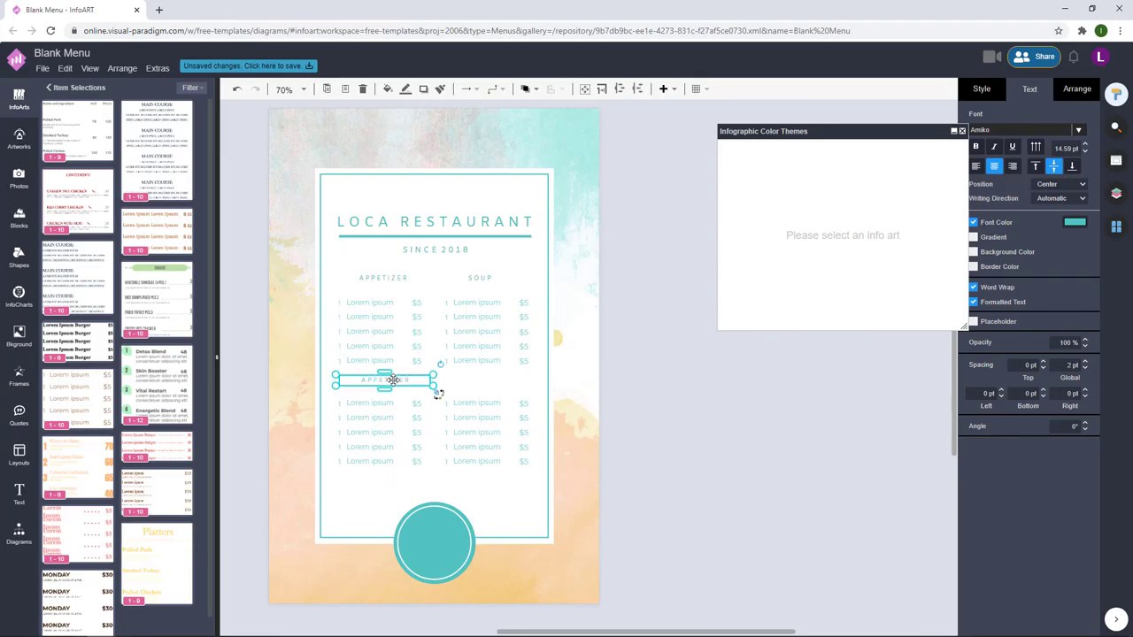
double_click(392, 379)
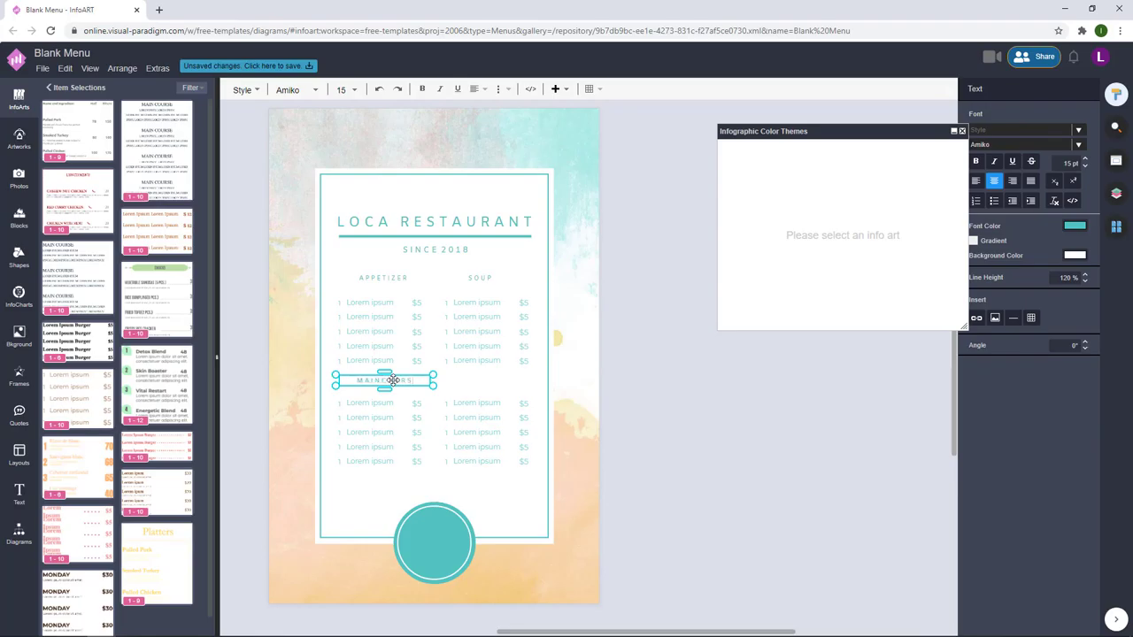
click(716, 449)
Place a copy of the MAINCOURSE heading above the lower-right price list and change its text to DESSERT
drag(389, 380, 492, 380)
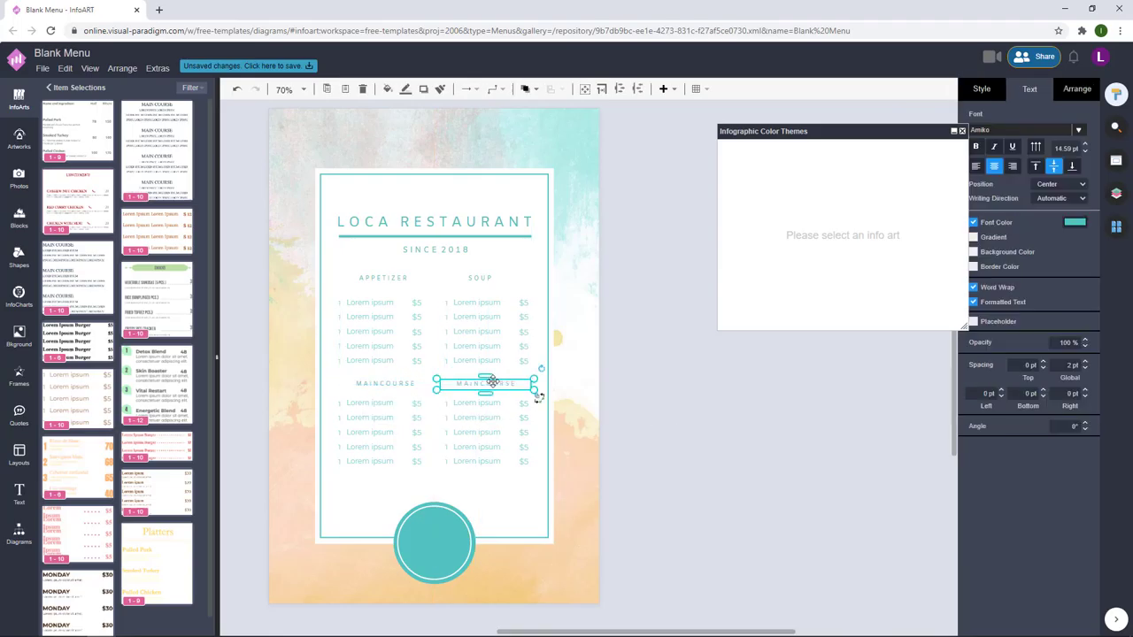
double_click(492, 381)
key(BackSpace)
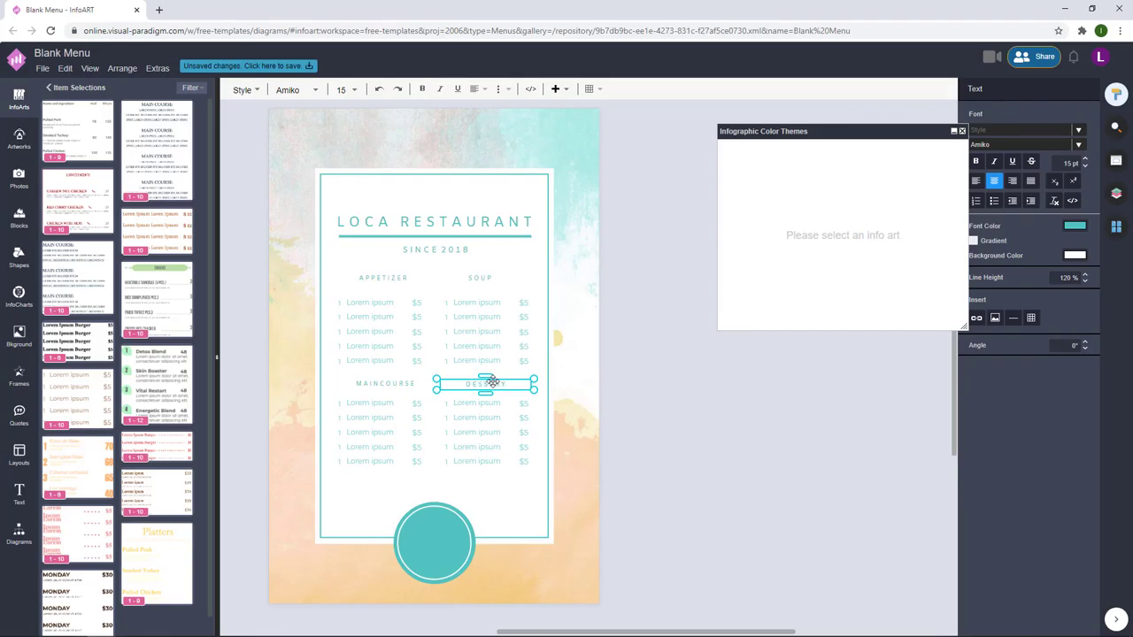
click(758, 425)
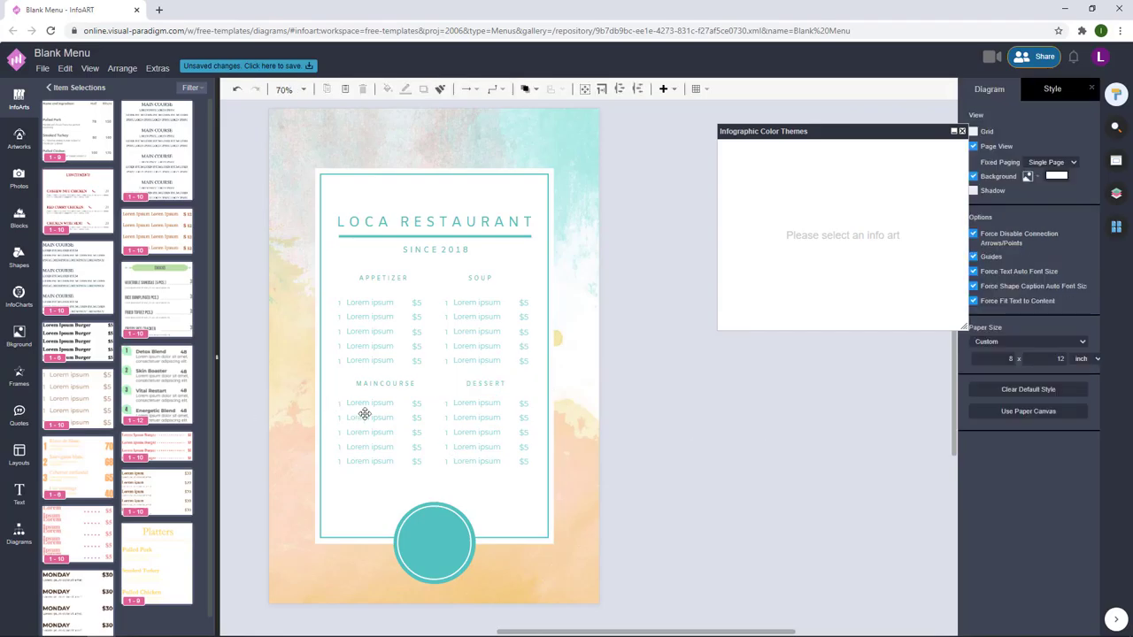
Move the two lower price lists together slightly down, away from their headings
click(332, 410)
shift+click(440, 410)
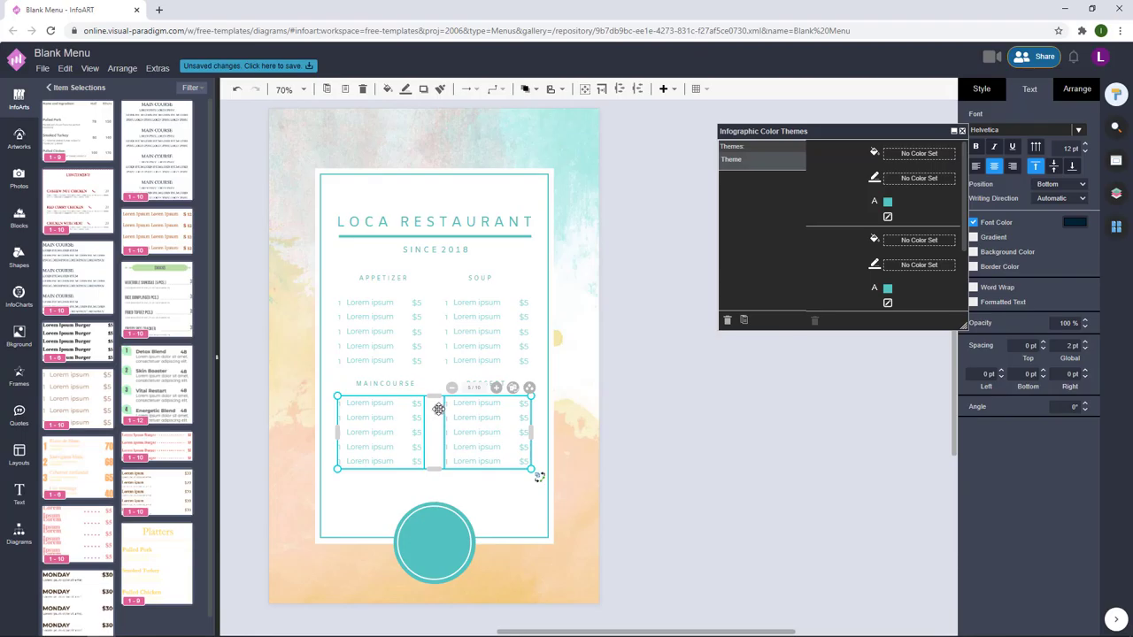
drag(438, 409, 438, 414)
click(748, 422)
Fine-tune the MAINCOURSE and DESSERT headings' vertical position together so their gap to the lower lists matches the upper headings' gap
click(396, 388)
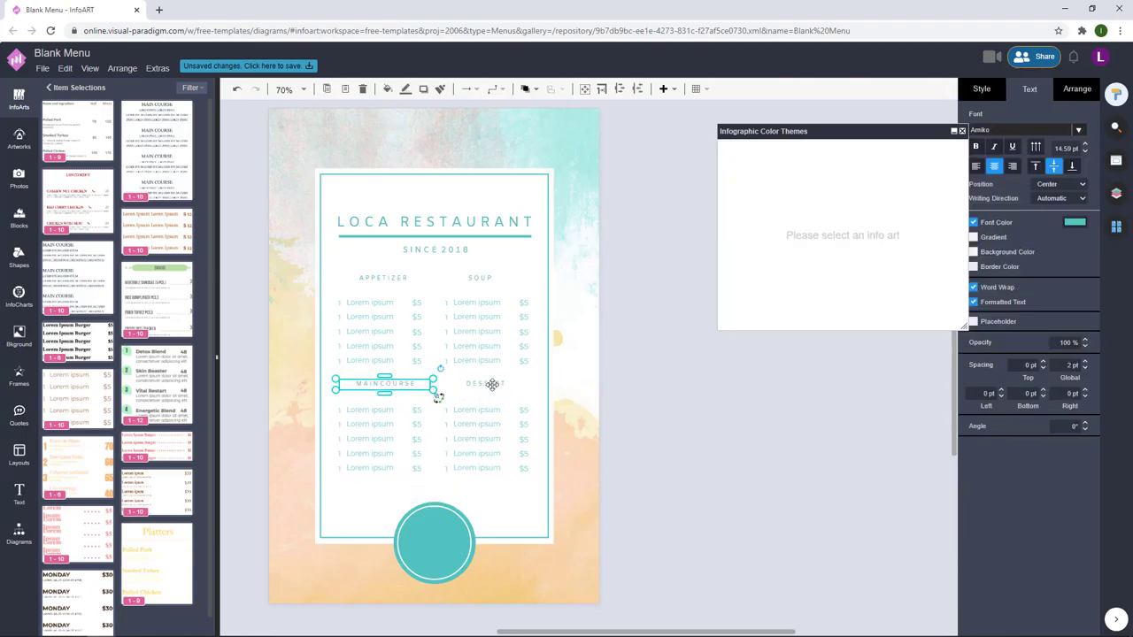
shift+click(493, 384)
drag(493, 384, 488, 389)
click(697, 399)
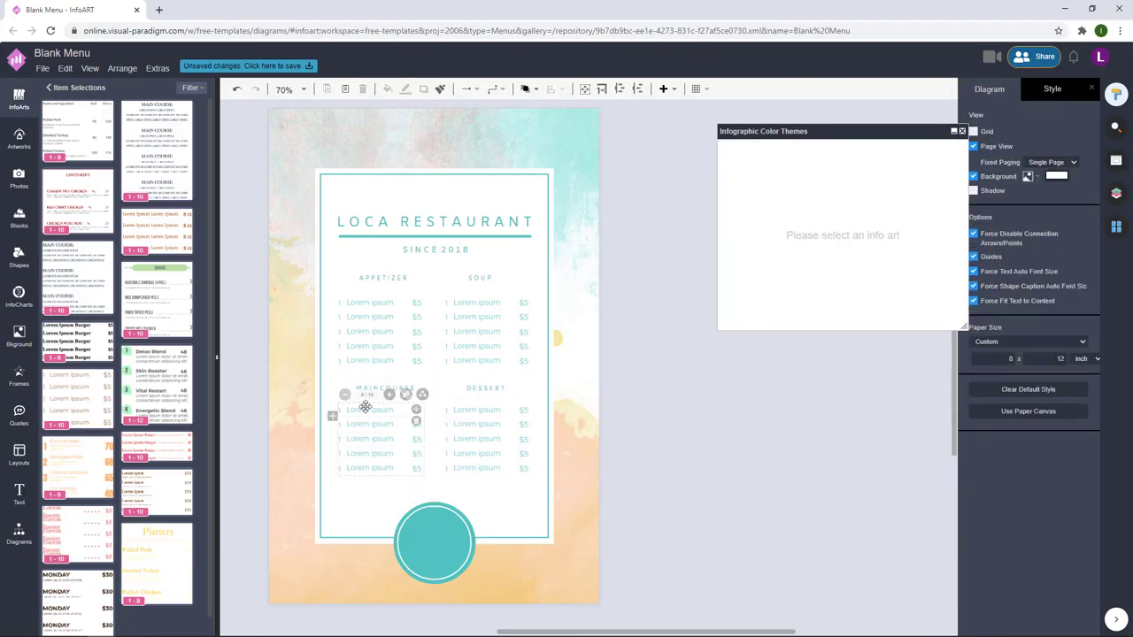
click(423, 393)
shift+click(487, 387)
key(shift+Up)
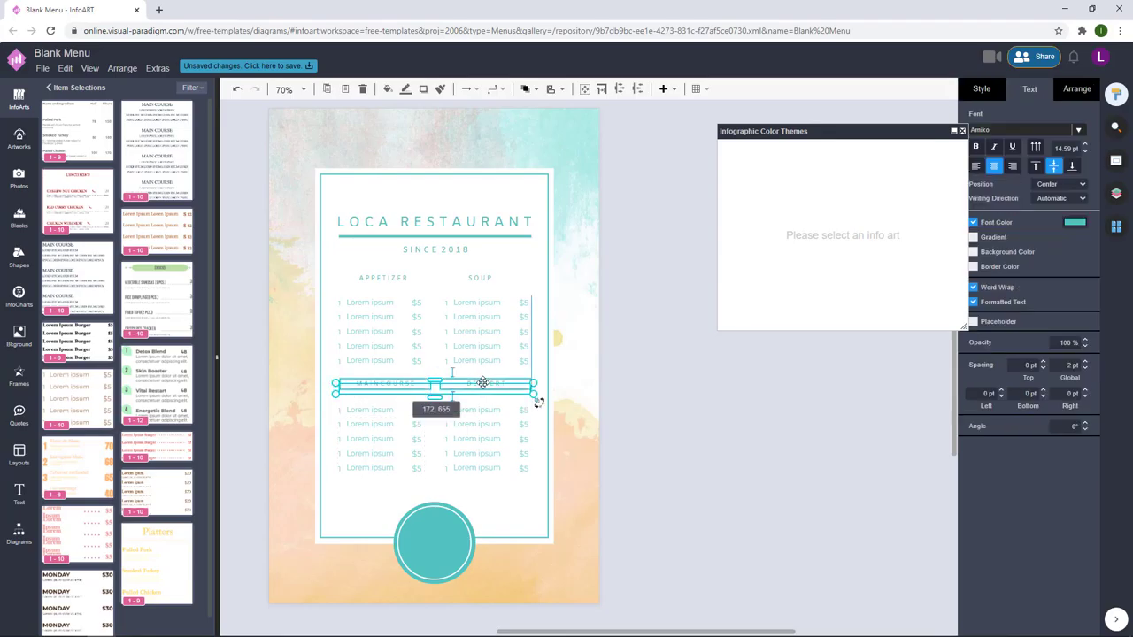
click(678, 413)
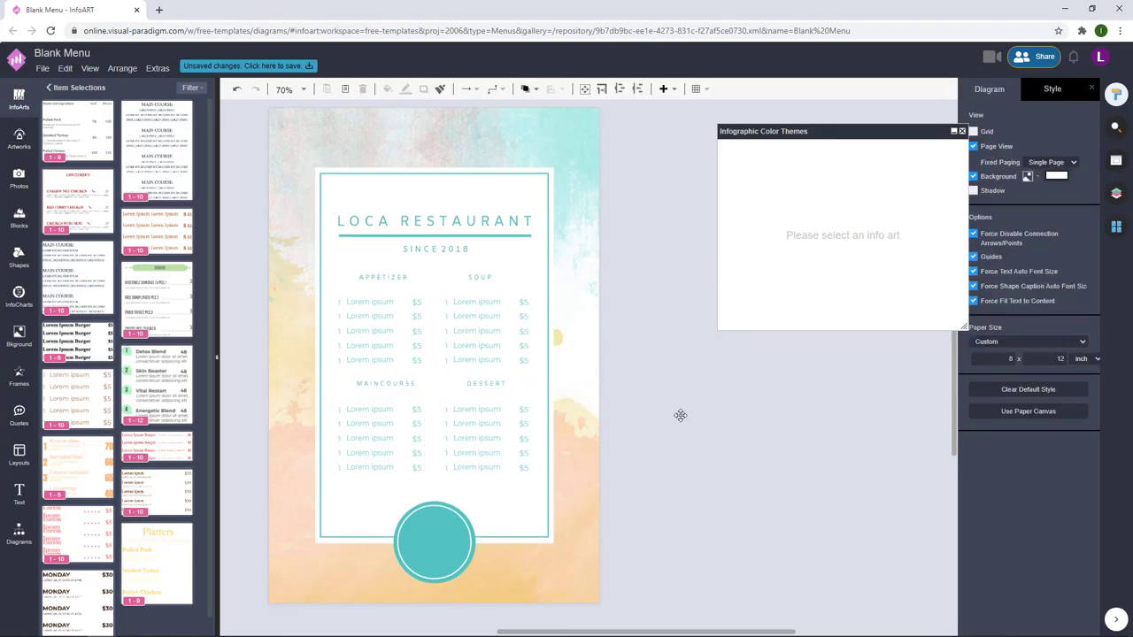
click(381, 369)
shift+click(513, 364)
key(Down)
key(Down)
key(Down)
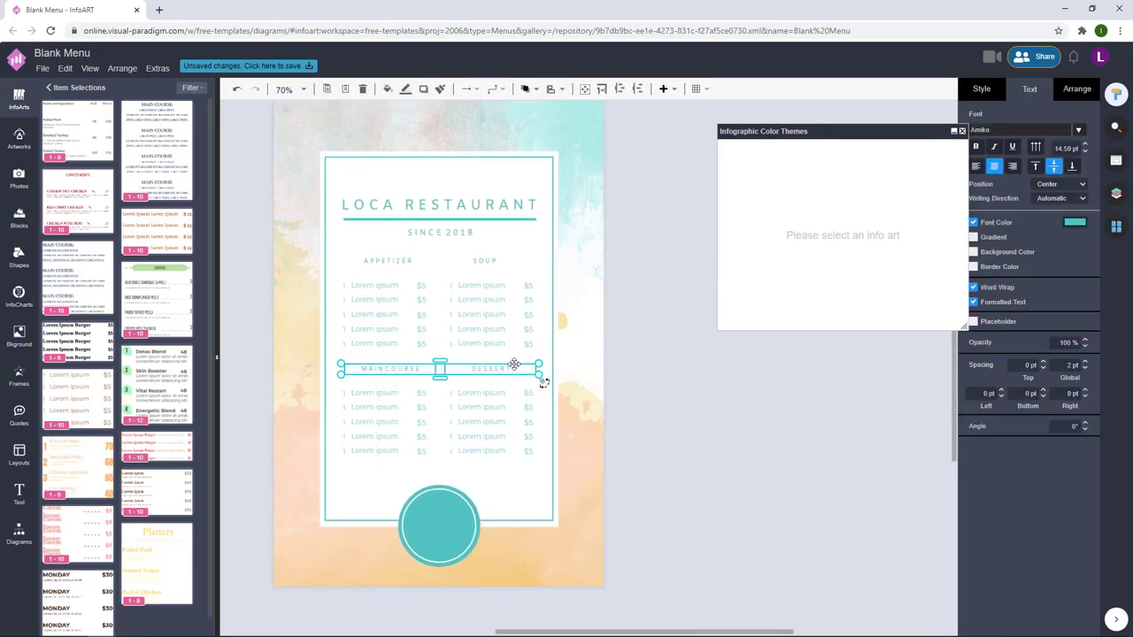
click(780, 416)
Nudge the APPETIZER and SOUP headings together slightly down toward the upper price lists
click(398, 261)
shift+click(484, 262)
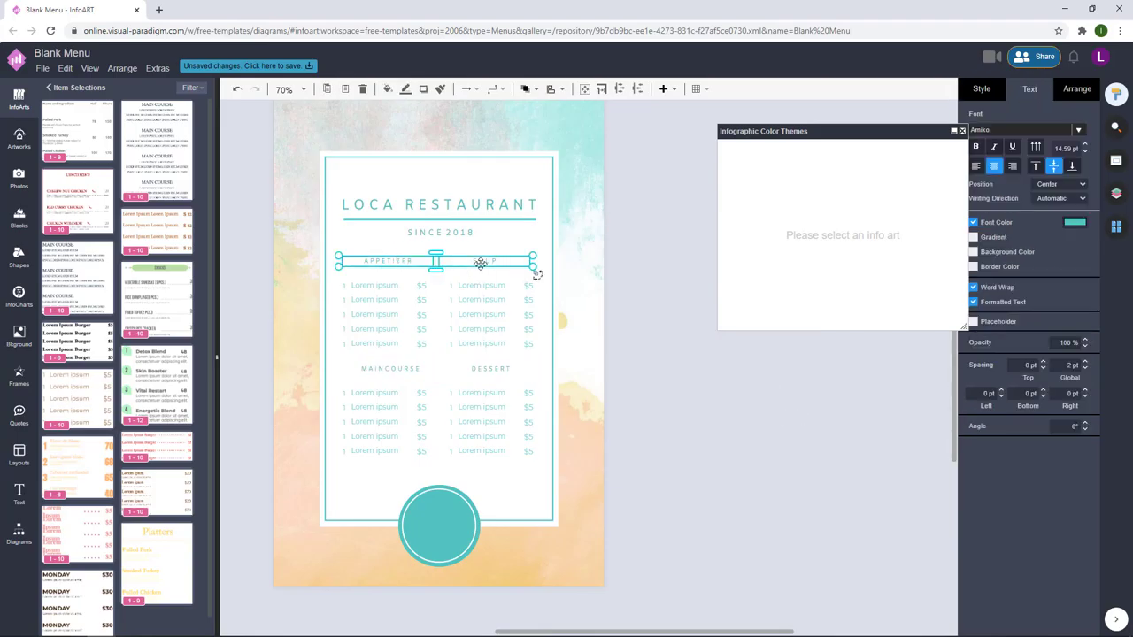
click(735, 438)
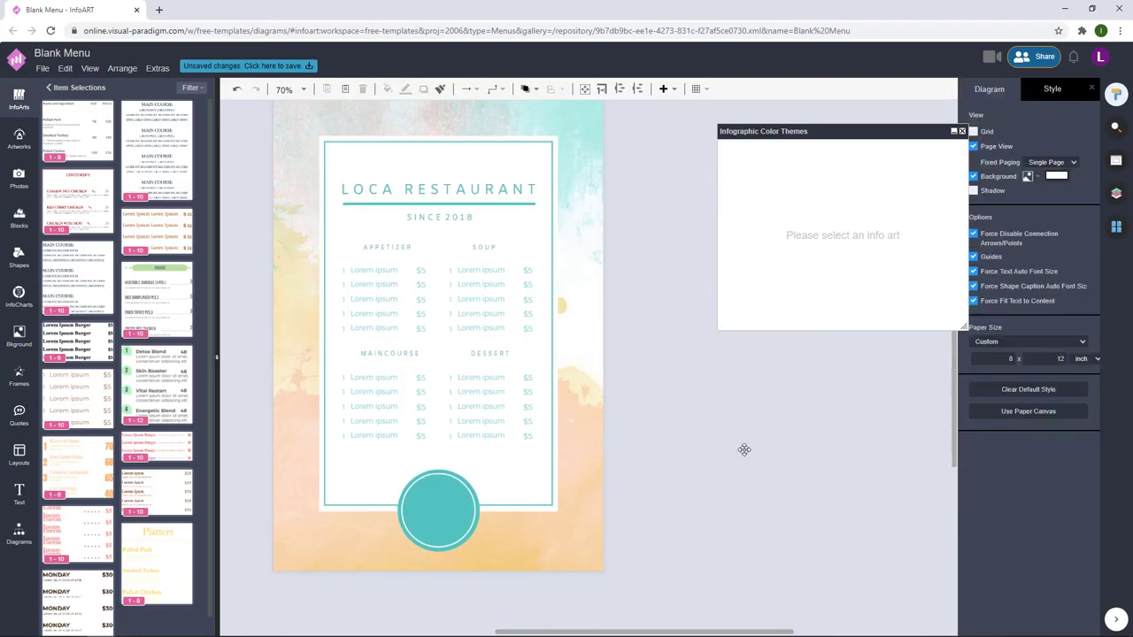
drag(766, 431, 746, 434)
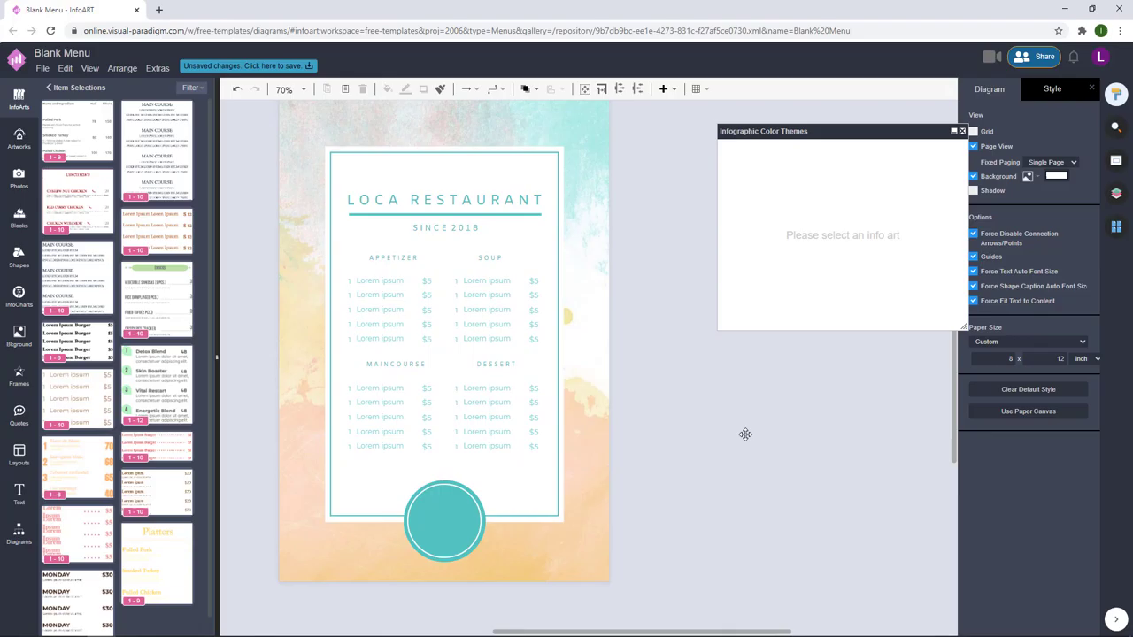
Place a copy of the title's divider line under the APPETIZER heading, sized 212 pt wide and 1 pt high
click(457, 211)
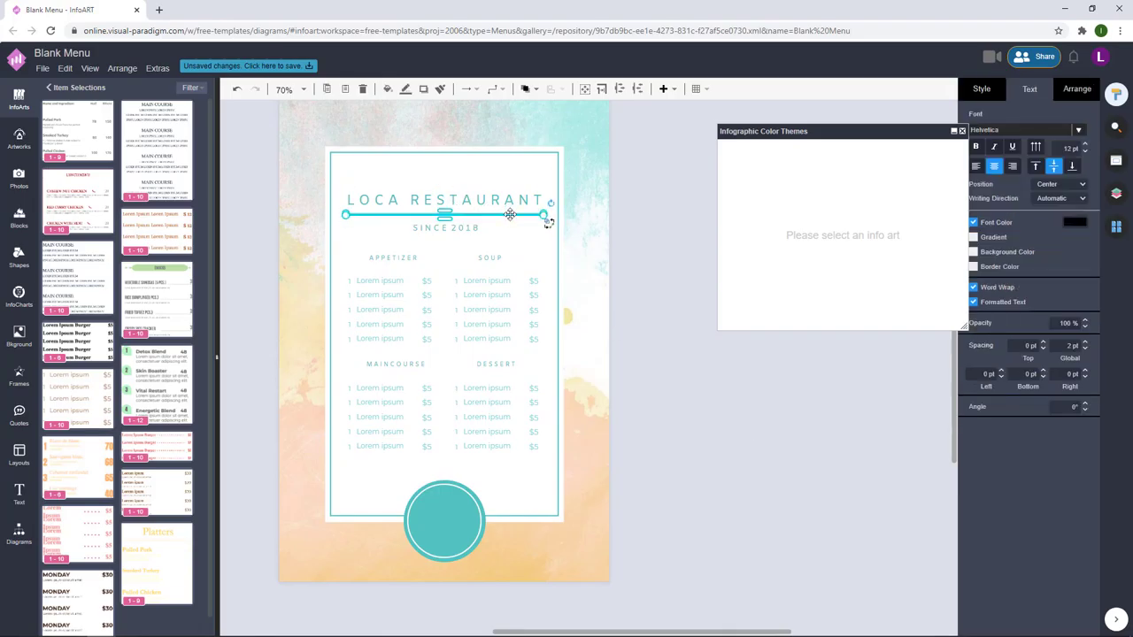
drag(509, 214, 438, 269)
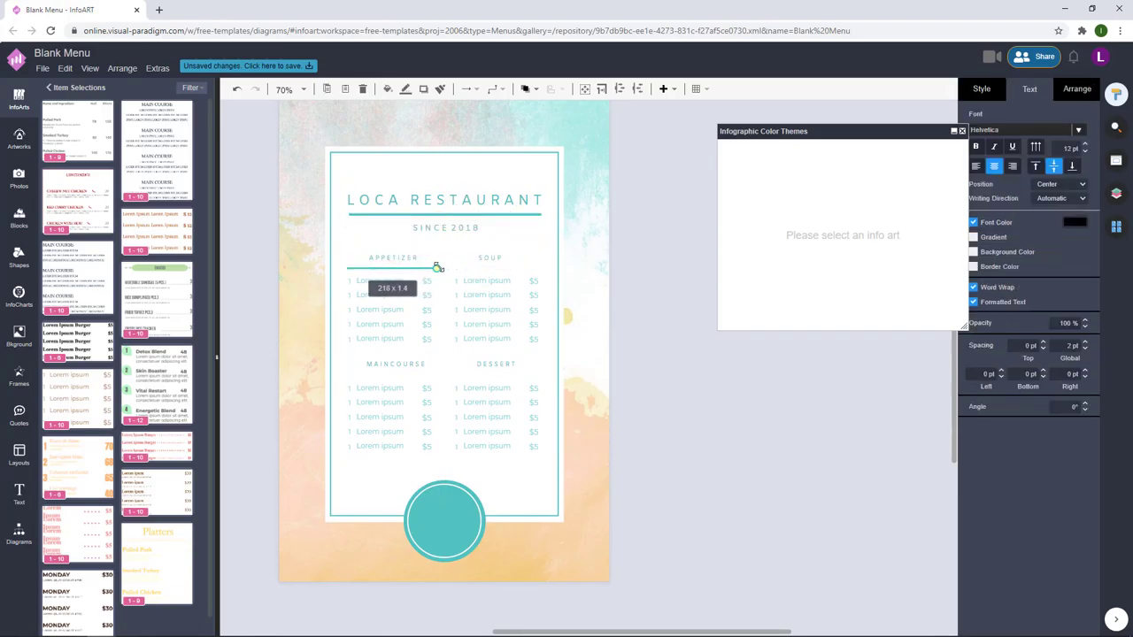
click(422, 263)
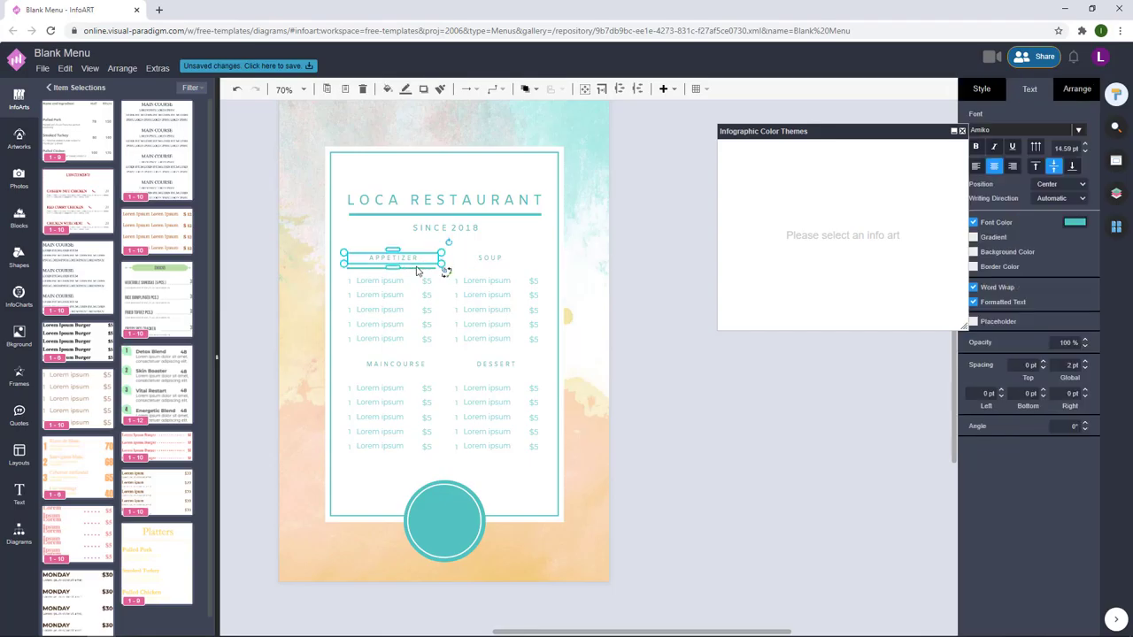
click(418, 269)
click(1087, 91)
click(1069, 151)
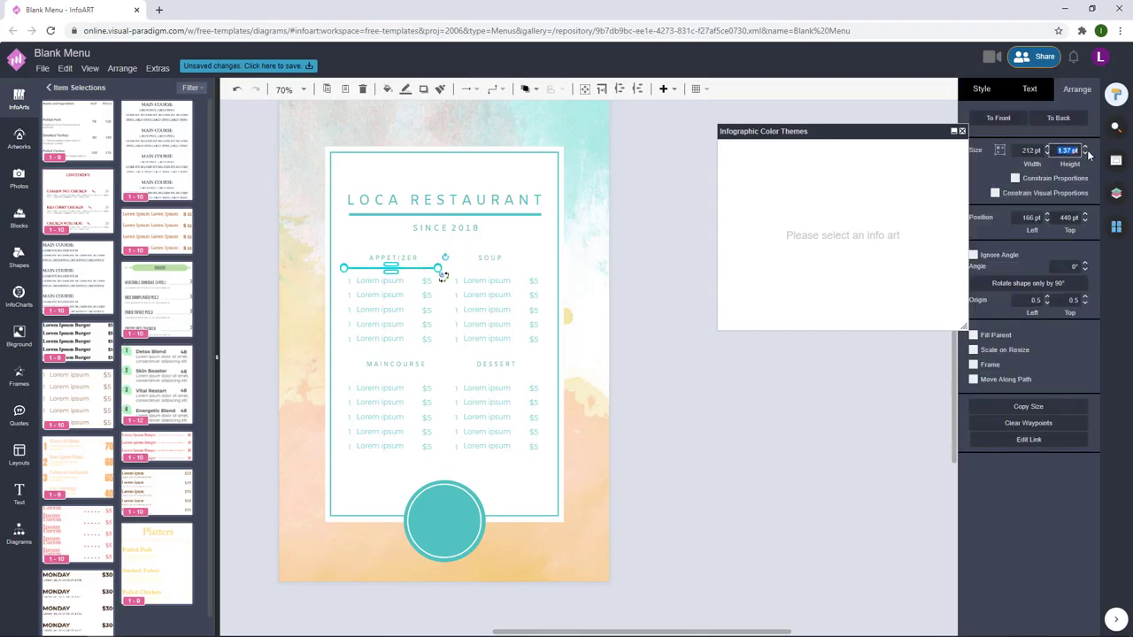
click(763, 343)
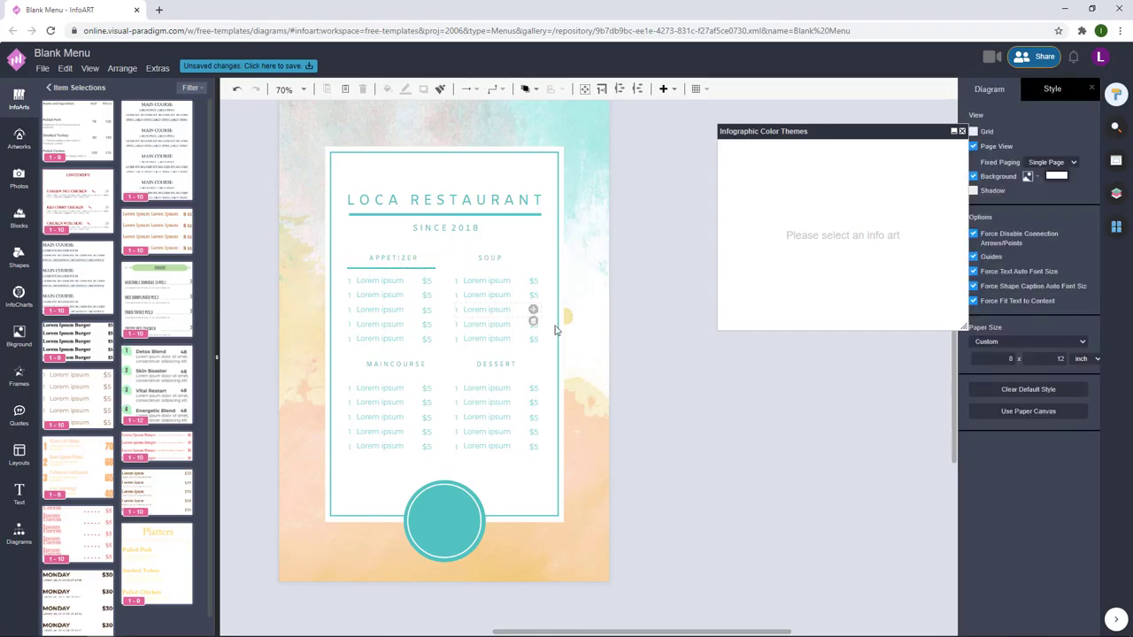
click(347, 270)
click(357, 267)
click(365, 270)
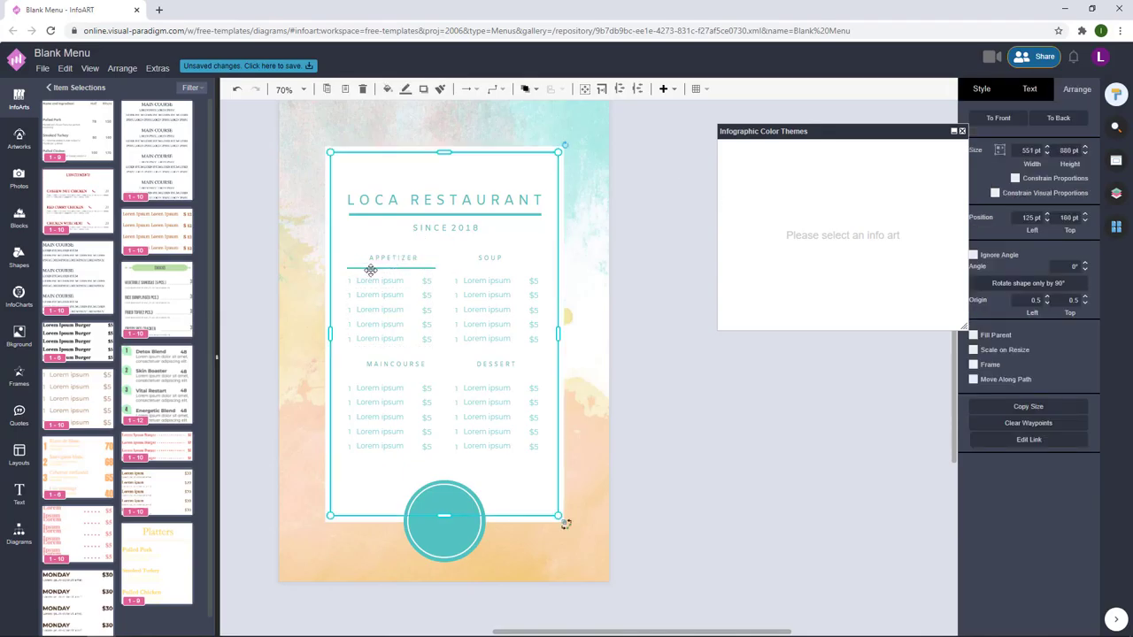
click(376, 269)
click(1058, 118)
click(694, 286)
Place a copy of the APPETIZER divider line at the same height under the SOUP heading
scroll(413, 270, up, 6)
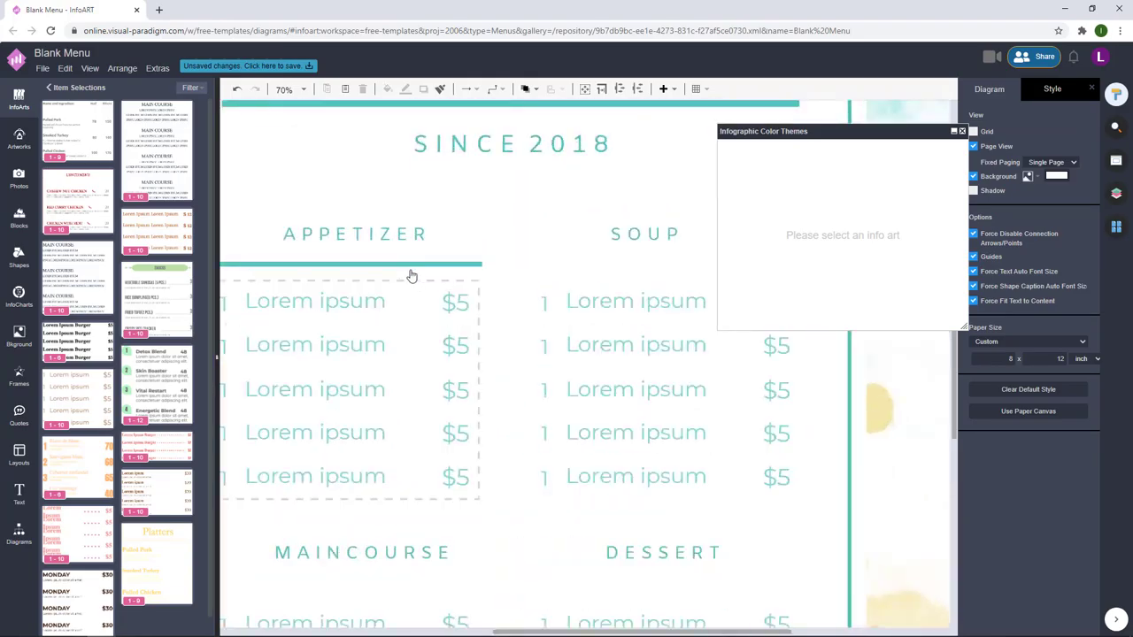
mouse_move(381, 265)
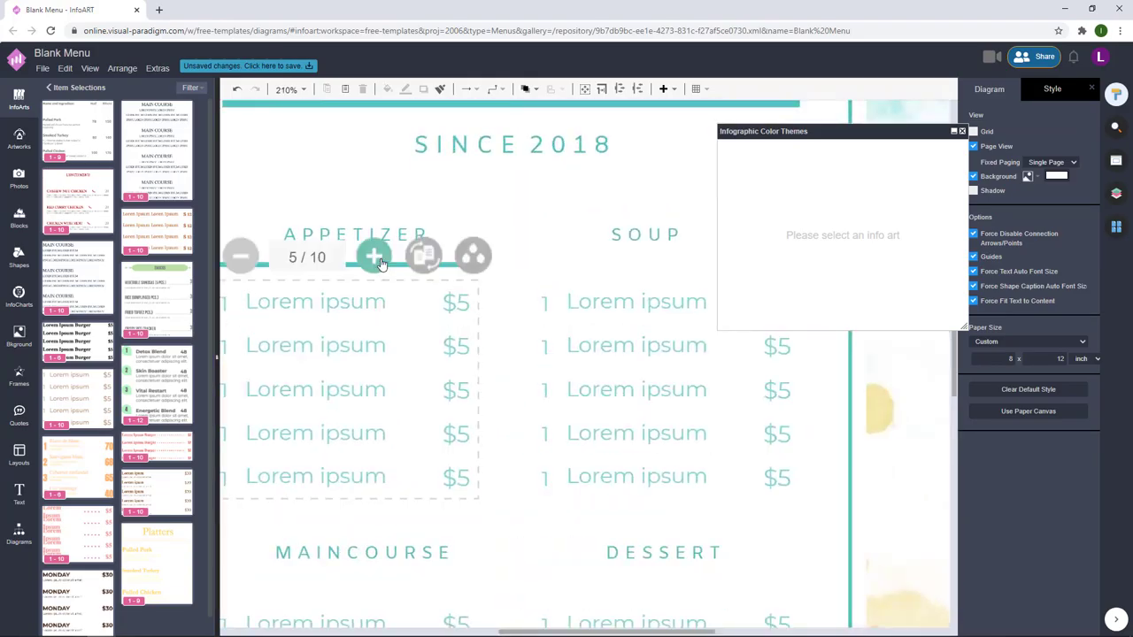
click(493, 189)
click(452, 265)
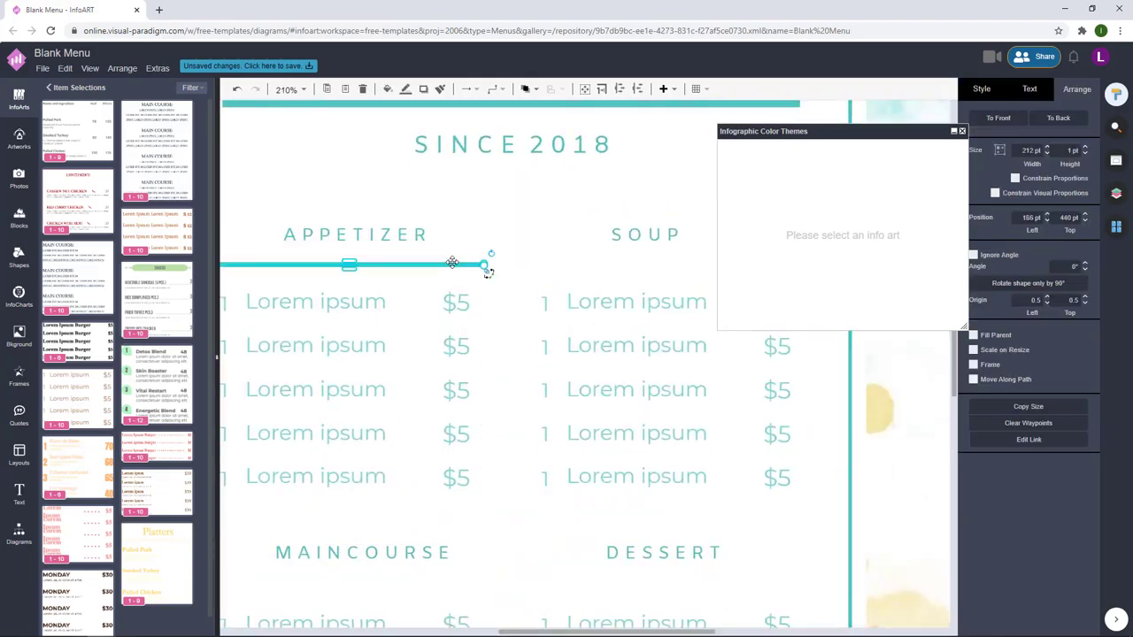
drag(488, 272, 712, 263)
click(917, 406)
scroll(918, 405, down, 6)
drag(917, 401, 563, 304)
click(410, 255)
click(441, 255)
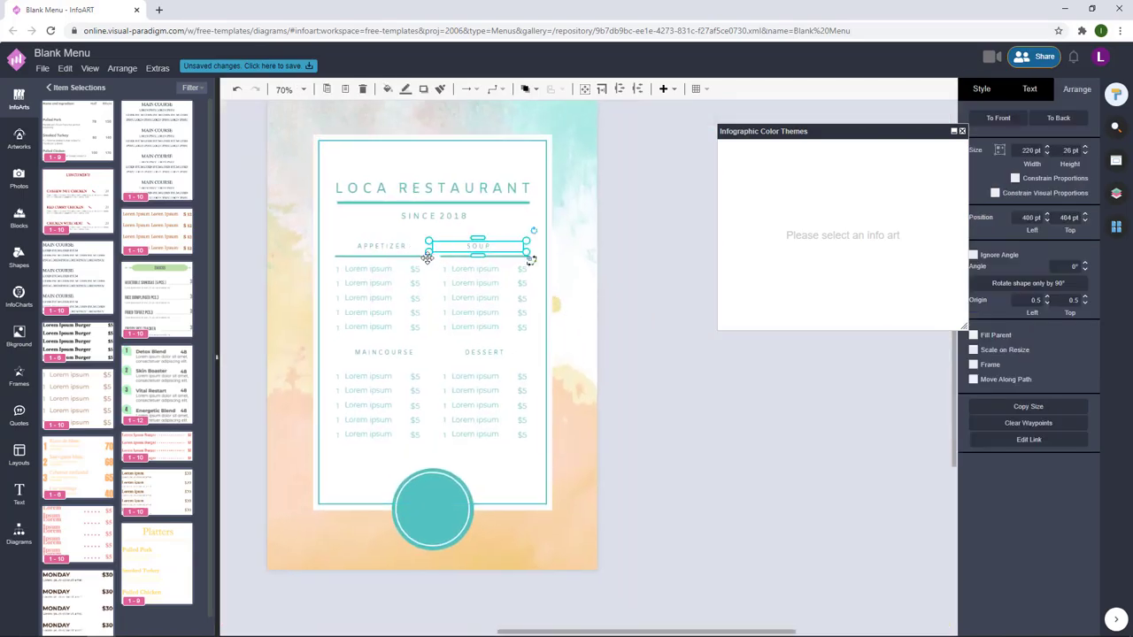
click(417, 257)
shift+click(445, 256)
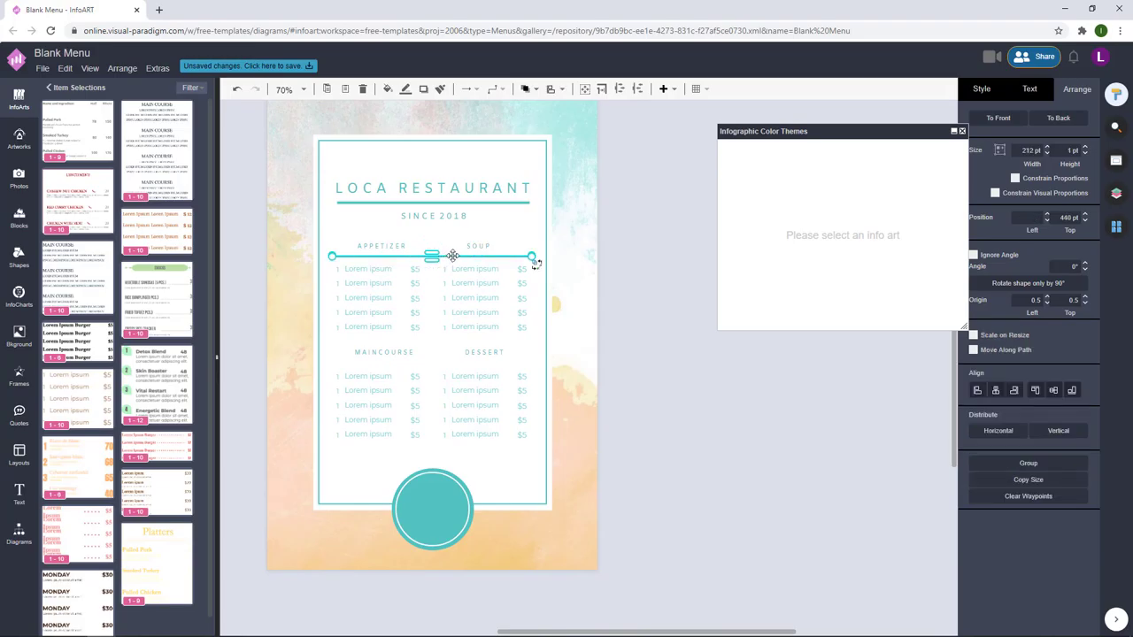
click(452, 270)
click(691, 258)
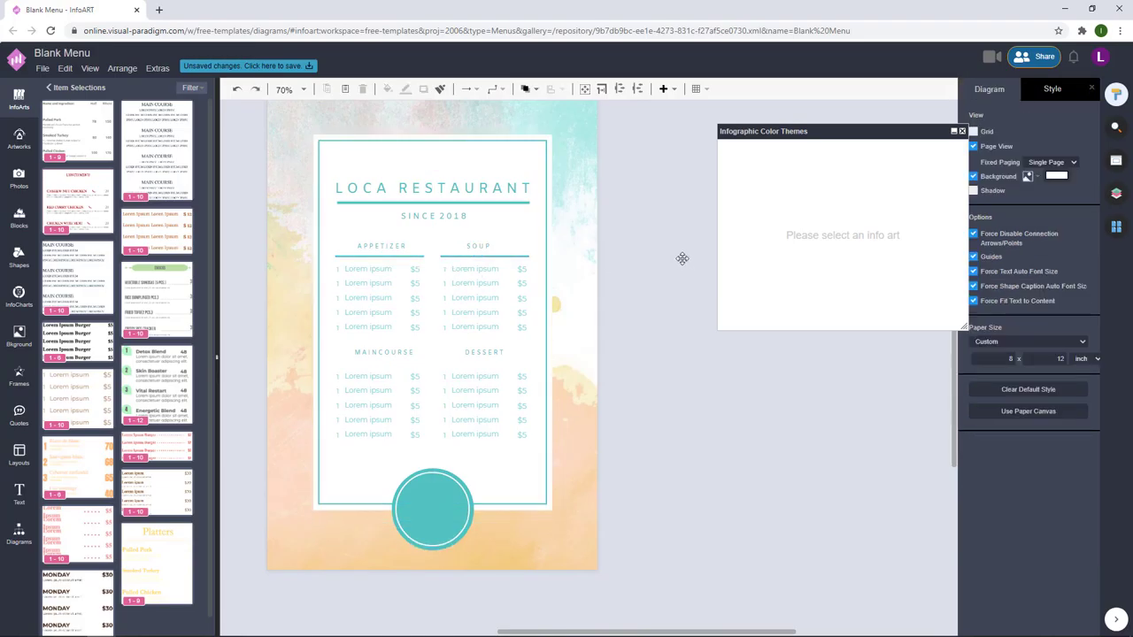
click(432, 256)
click(418, 257)
shift+click(448, 257)
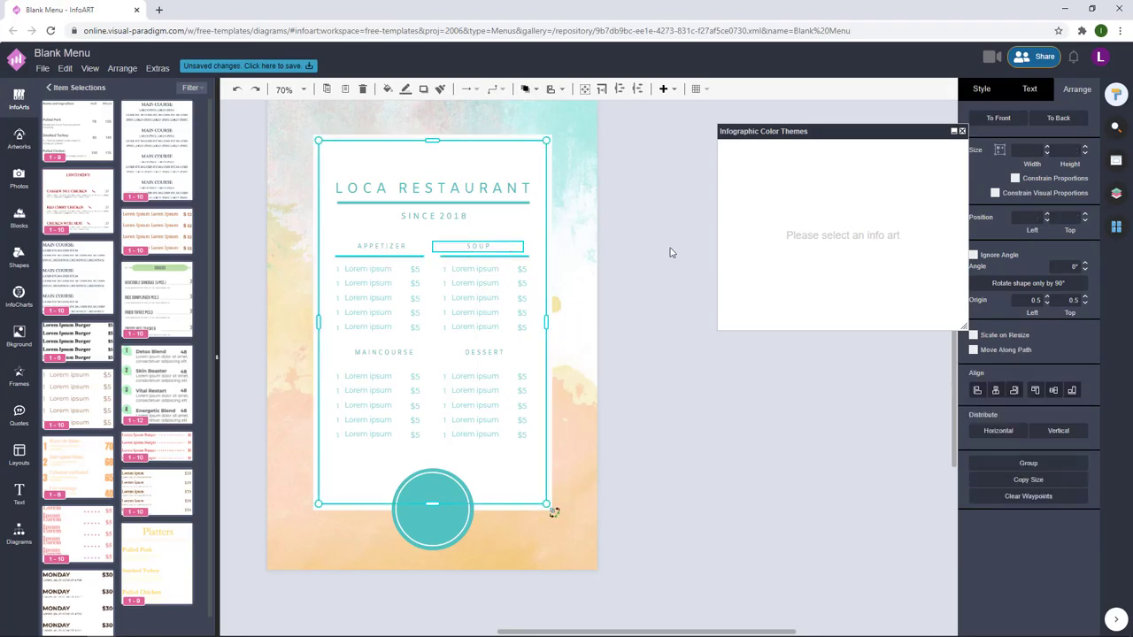
Copy the APPETIZER and SOUP divider lines together and place the copies under the MAINCOURSE and DESSERT headings
scroll(367, 253, up, 5)
click(480, 263)
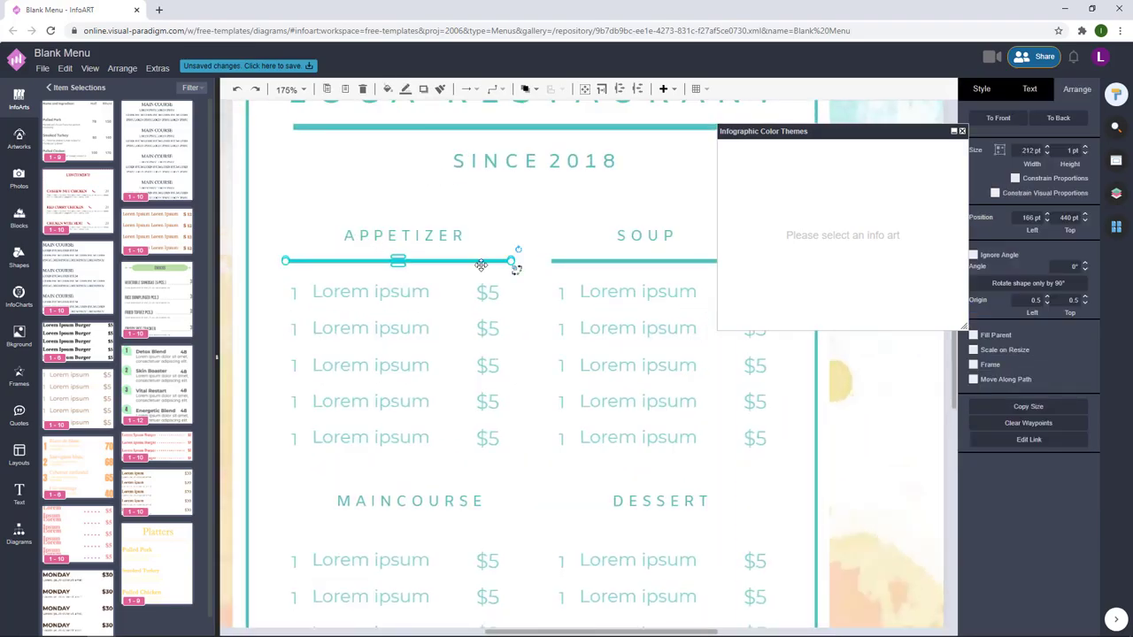
shift+click(567, 261)
drag(567, 261, 557, 526)
scroll(816, 450, down, 5)
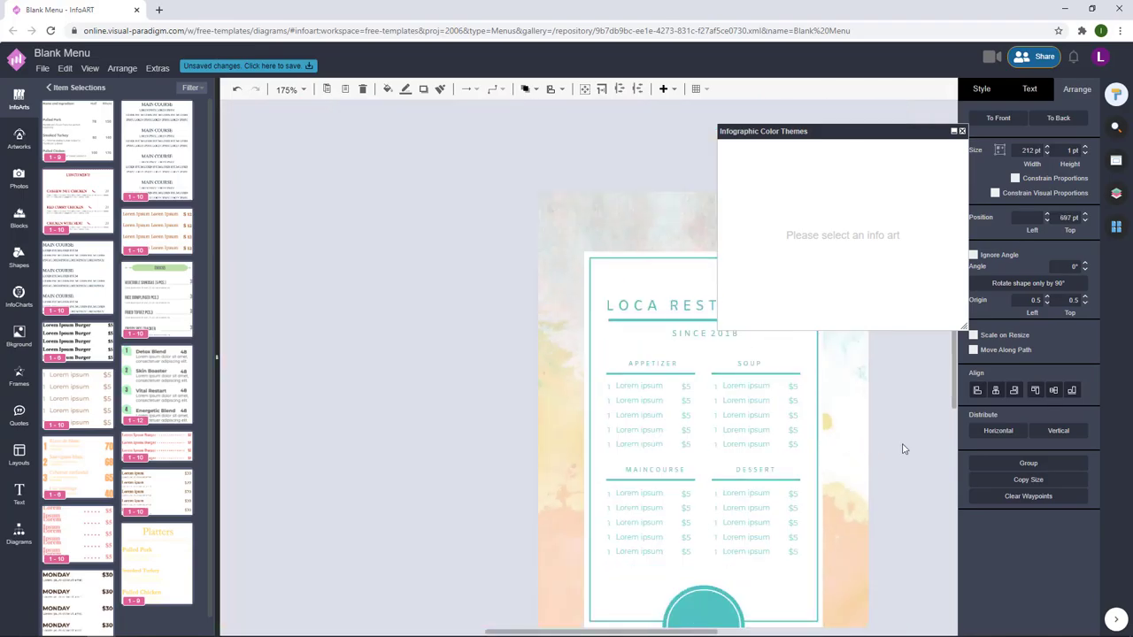
drag(915, 493, 689, 399)
Enlarge the white panel and its teal frame together, extending them upward and outward around the menu content
click(576, 168)
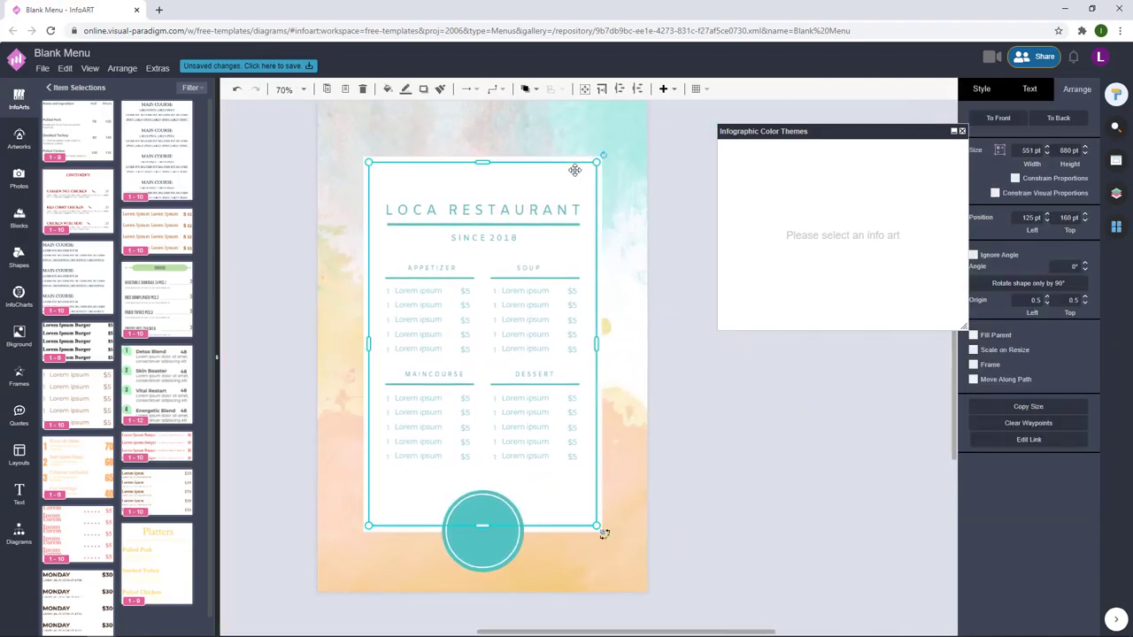
click(762, 430)
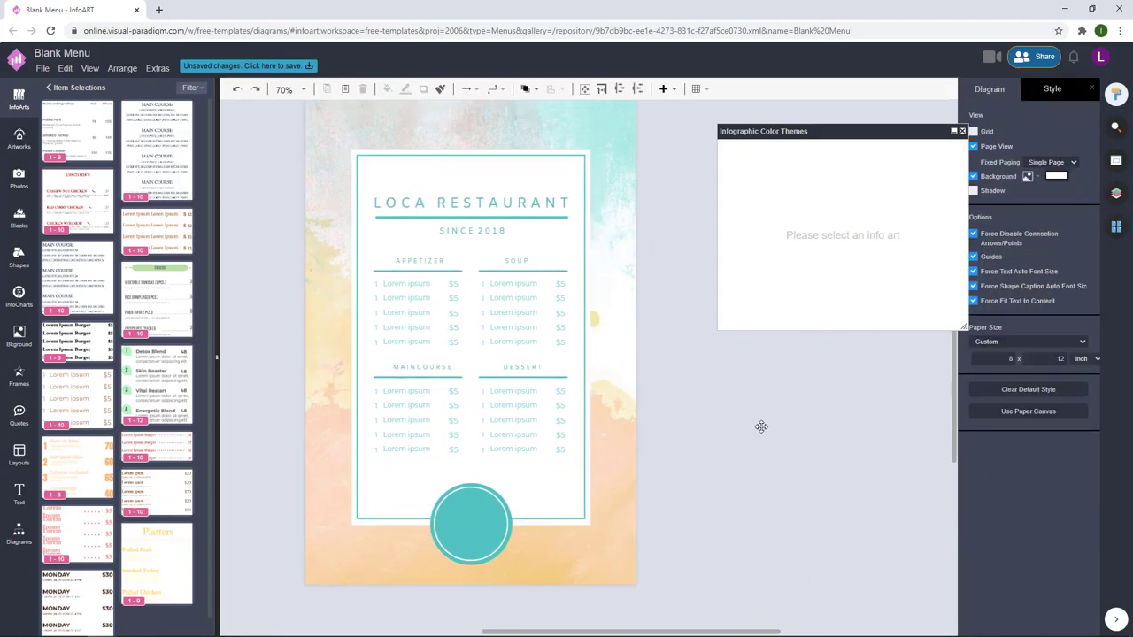
click(563, 152)
drag(577, 141, 610, 109)
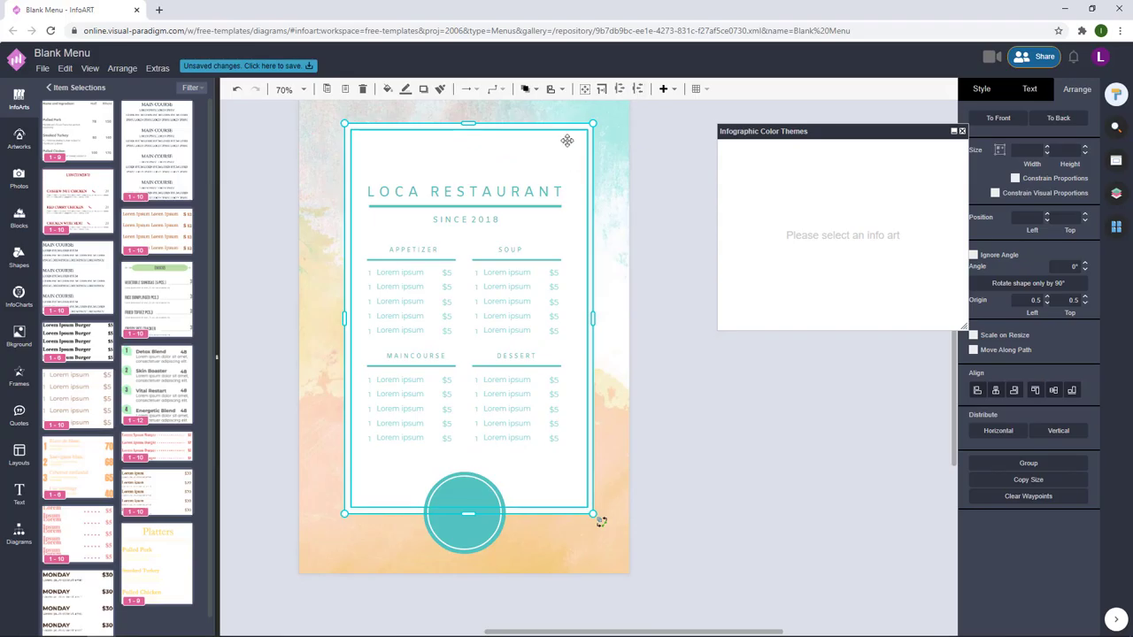
Shift the white panel and its teal frame together slightly left and down to center them on the page
drag(567, 141, 561, 146)
click(656, 249)
scroll(658, 249, down, 1)
drag(677, 309, 636, 285)
drag(506, 509, 390, 399)
drag(457, 435, 476, 434)
click(736, 404)
scroll(655, 402, down, 2)
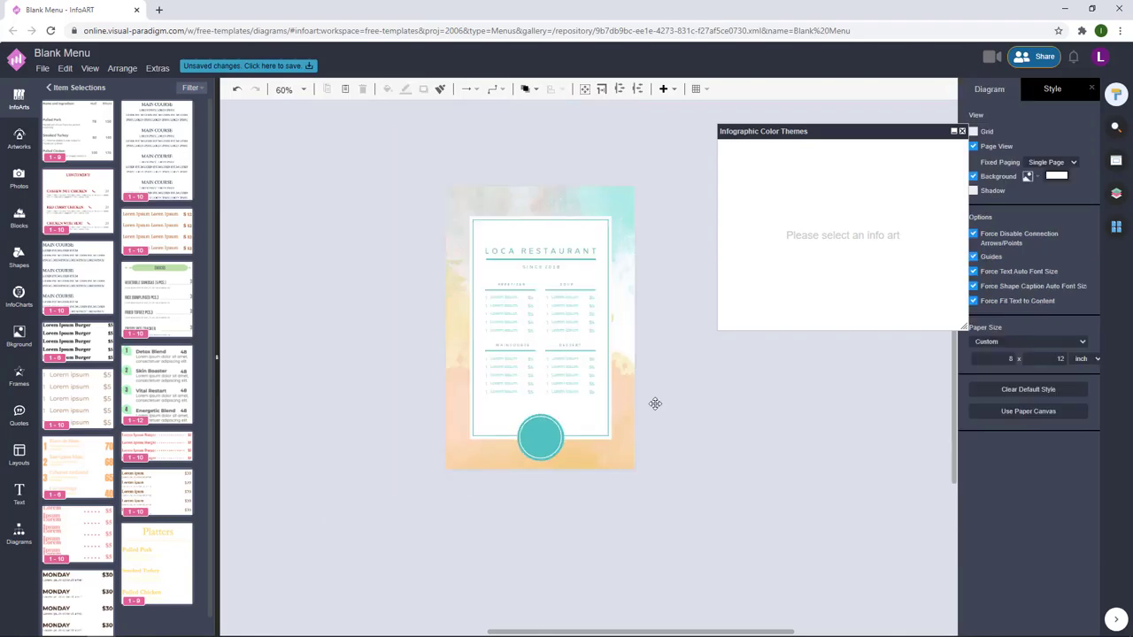
scroll(629, 412, up, 3)
scroll(657, 427, down, 1)
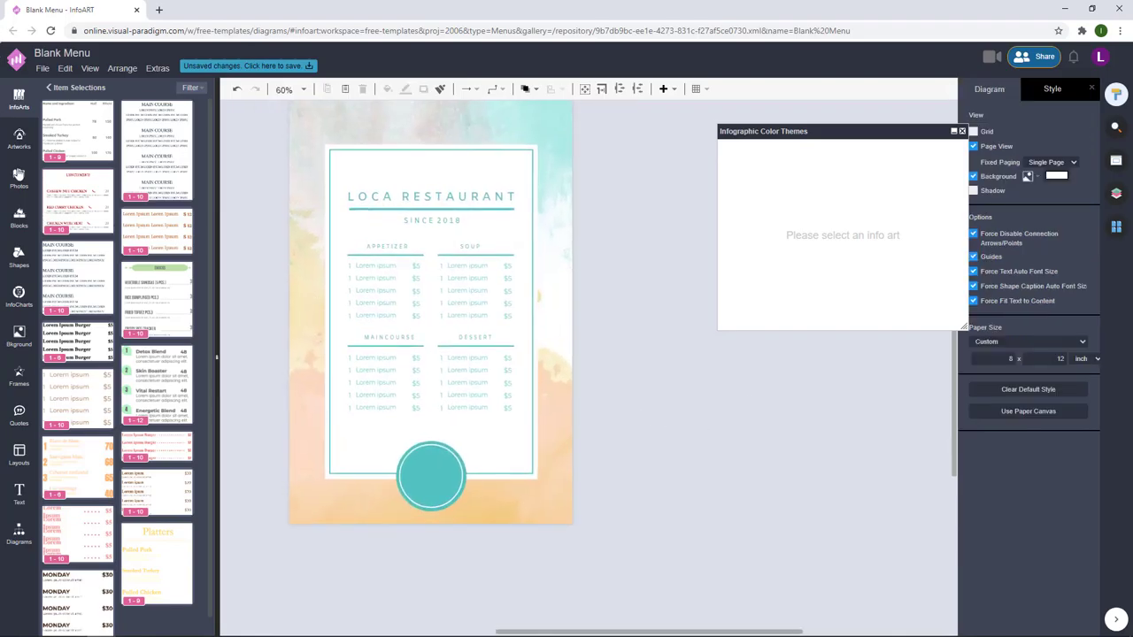
Try the blue-and-yellow watercolor image as the page background and undo the replacement
click(19, 336)
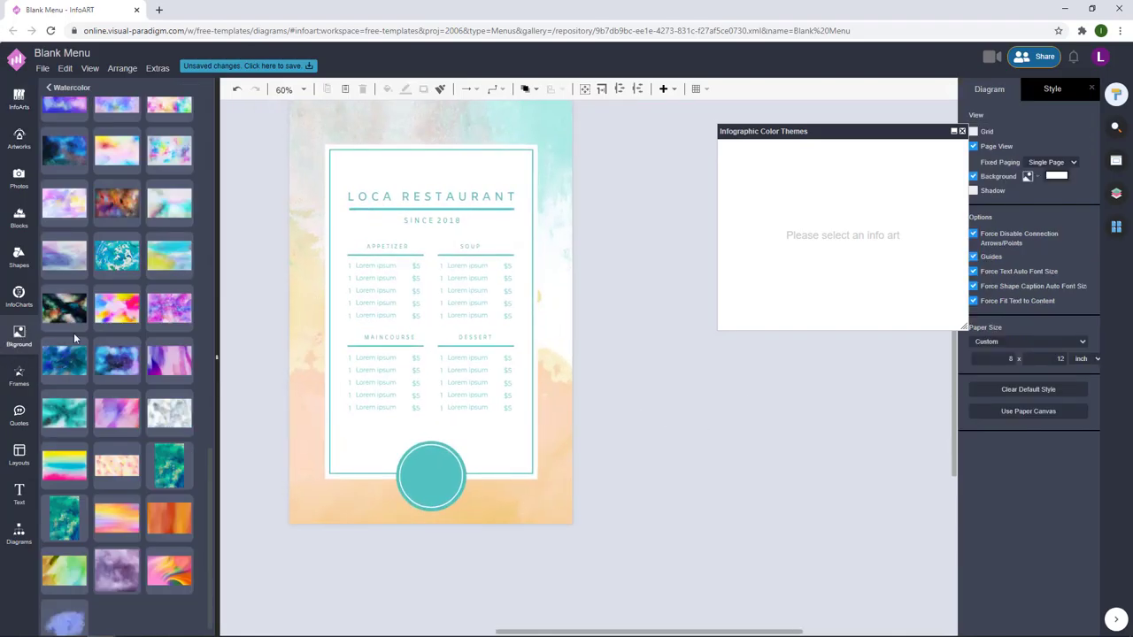
drag(170, 255, 297, 231)
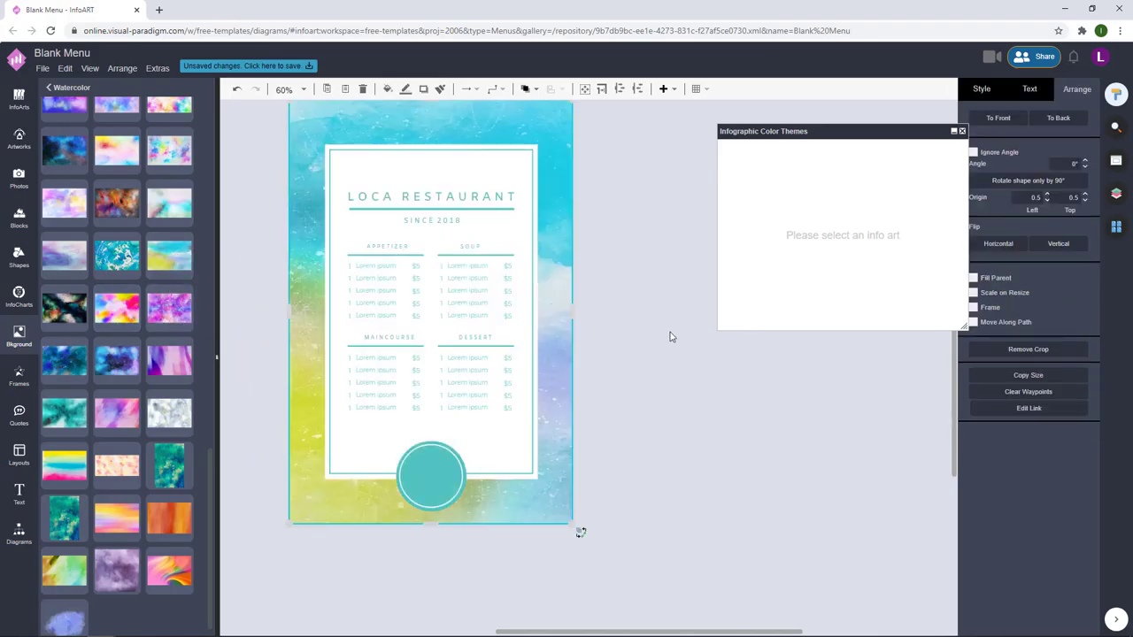
key(ctrl+z)
click(637, 319)
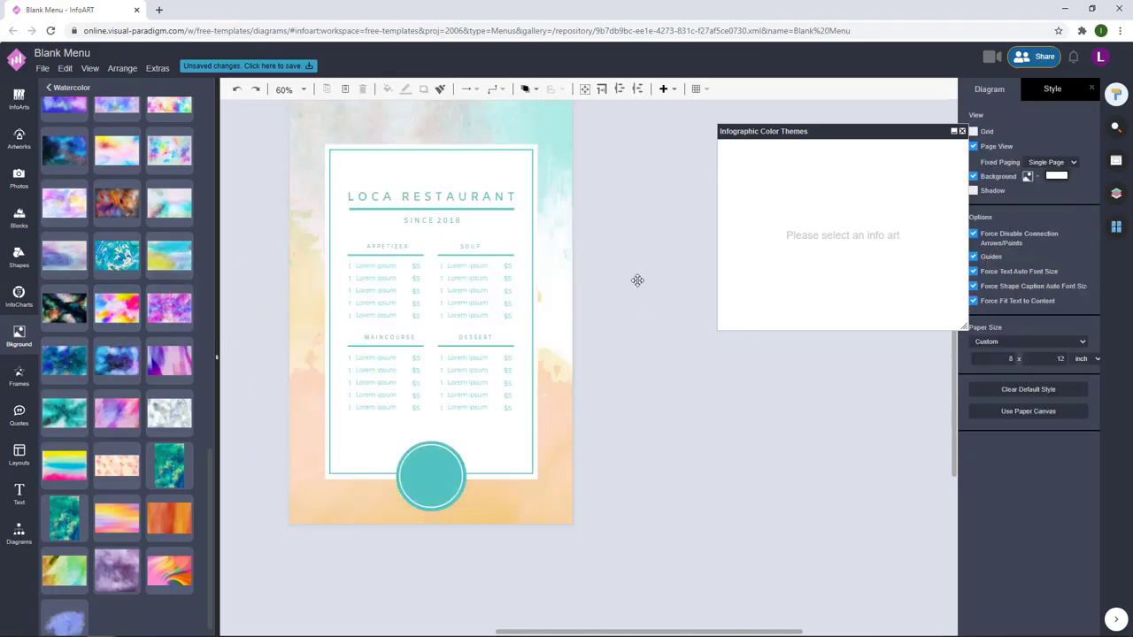
drag(637, 280, 640, 306)
Place the laurel branches silhouette from the Decorative Elements artworks inside the teal circle badge, sized to fit
click(20, 140)
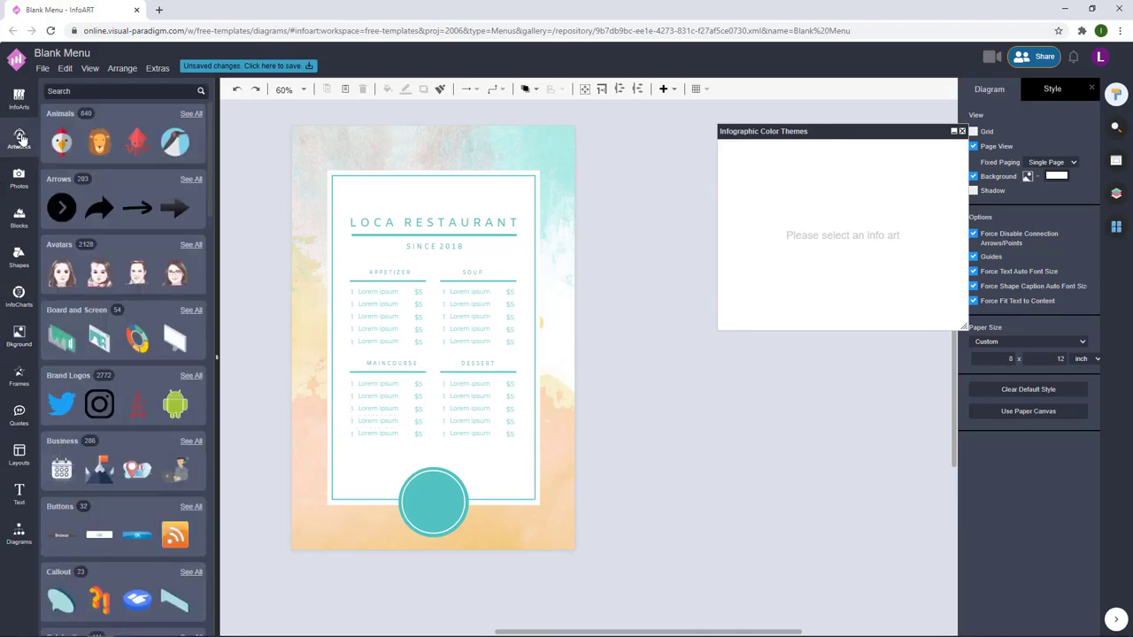
scroll(89, 310, down, 7)
click(97, 327)
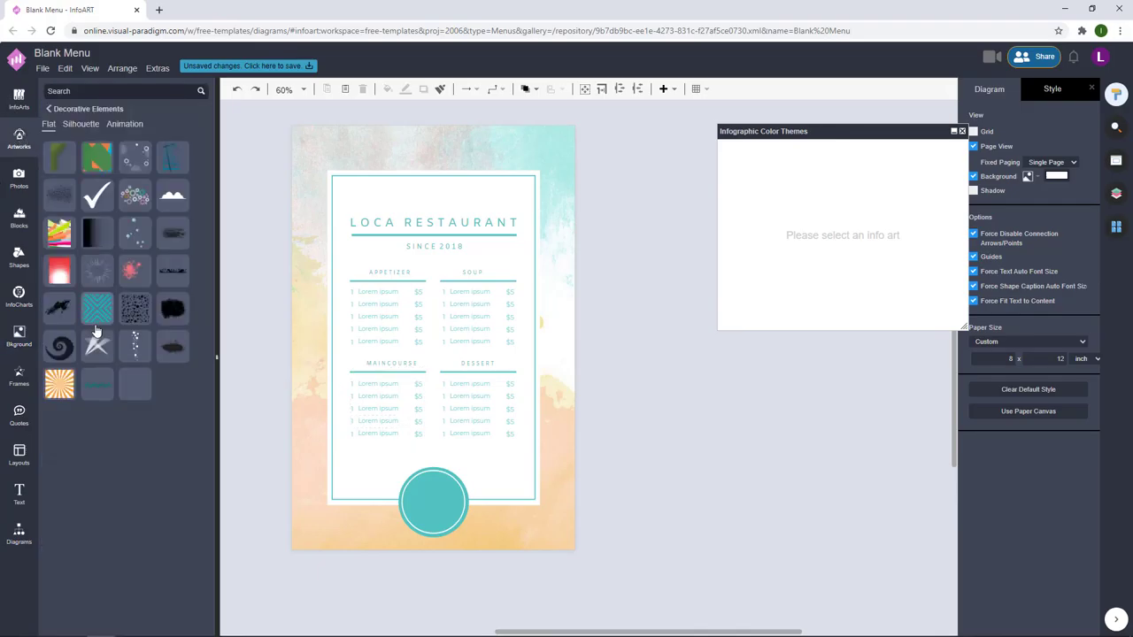
click(86, 125)
scroll(120, 331, down, 3)
drag(122, 568, 432, 501)
drag(470, 534, 465, 530)
Recolor the laurel branches in the badge white
click(984, 94)
click(979, 141)
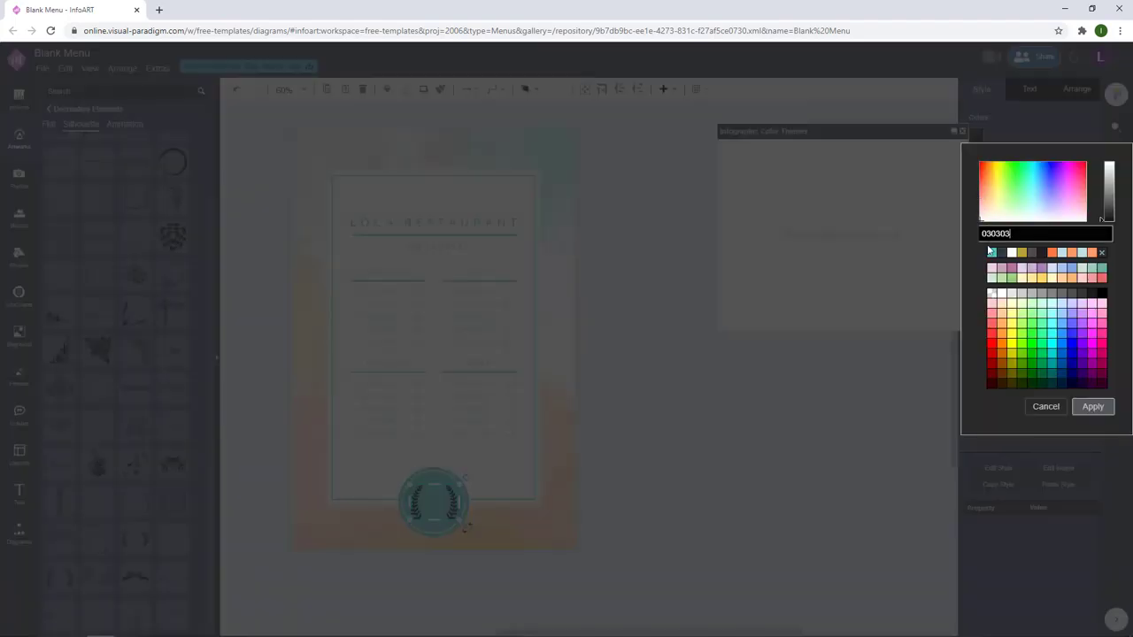
click(618, 483)
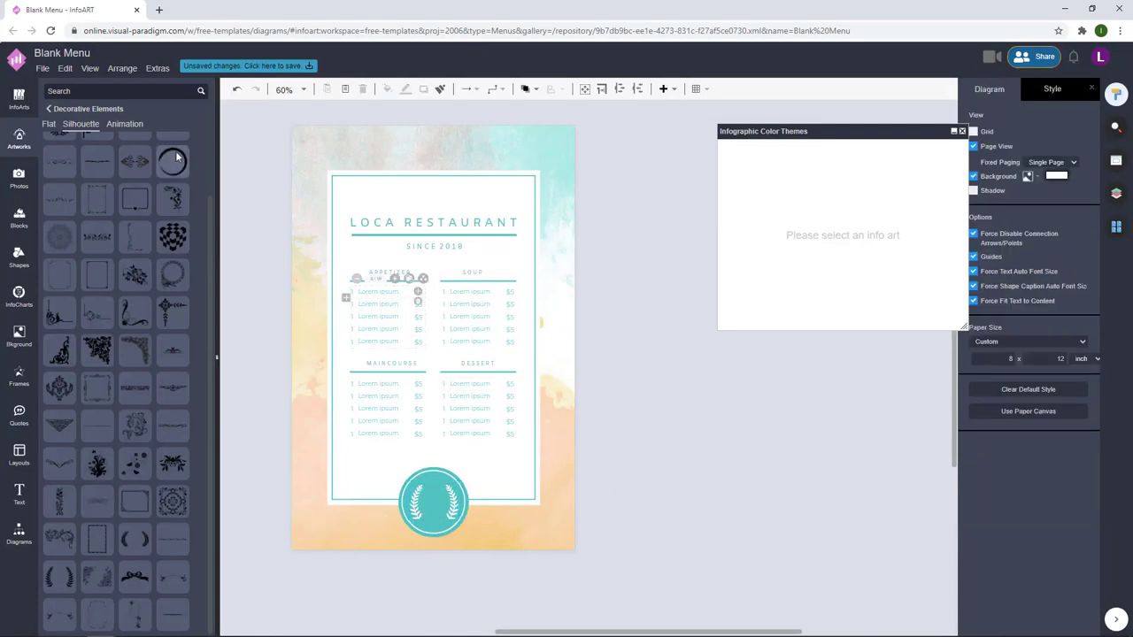
Search the artworks for "food" and place the birthday cake icon on the empty canvas beside the page
click(18, 100)
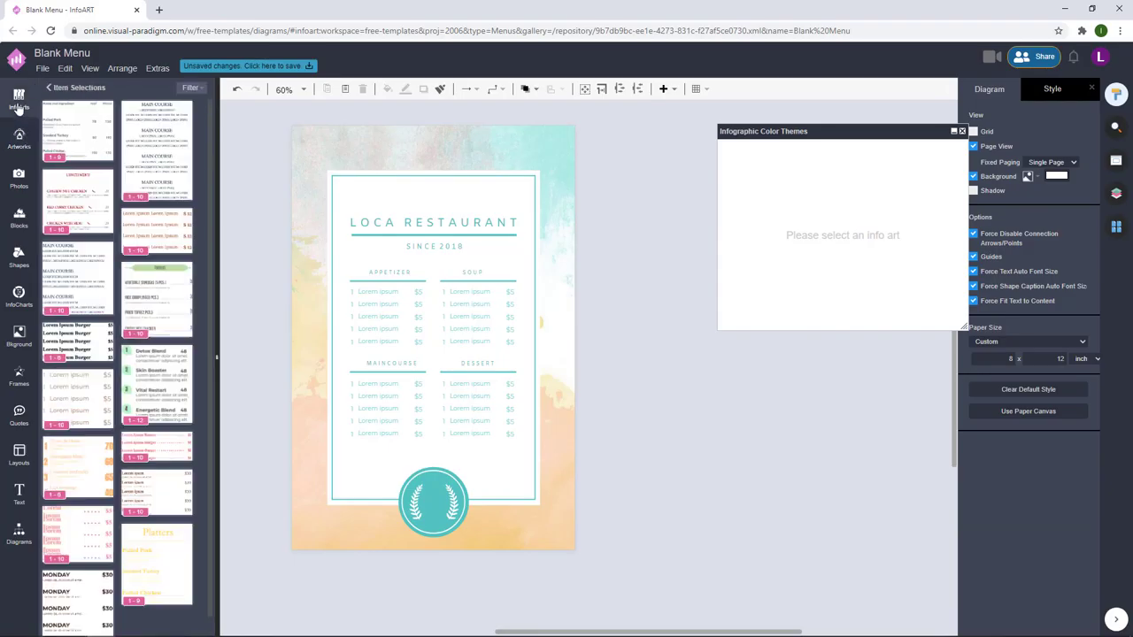
click(19, 139)
text(foo)
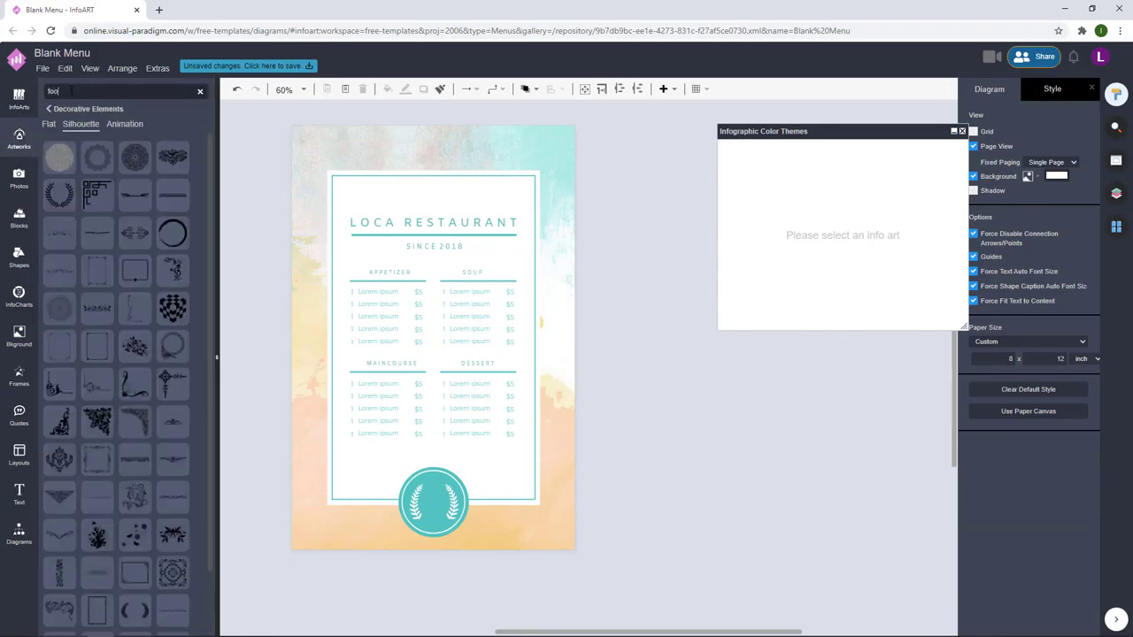
text(d)
scroll(115, 301, down, 10)
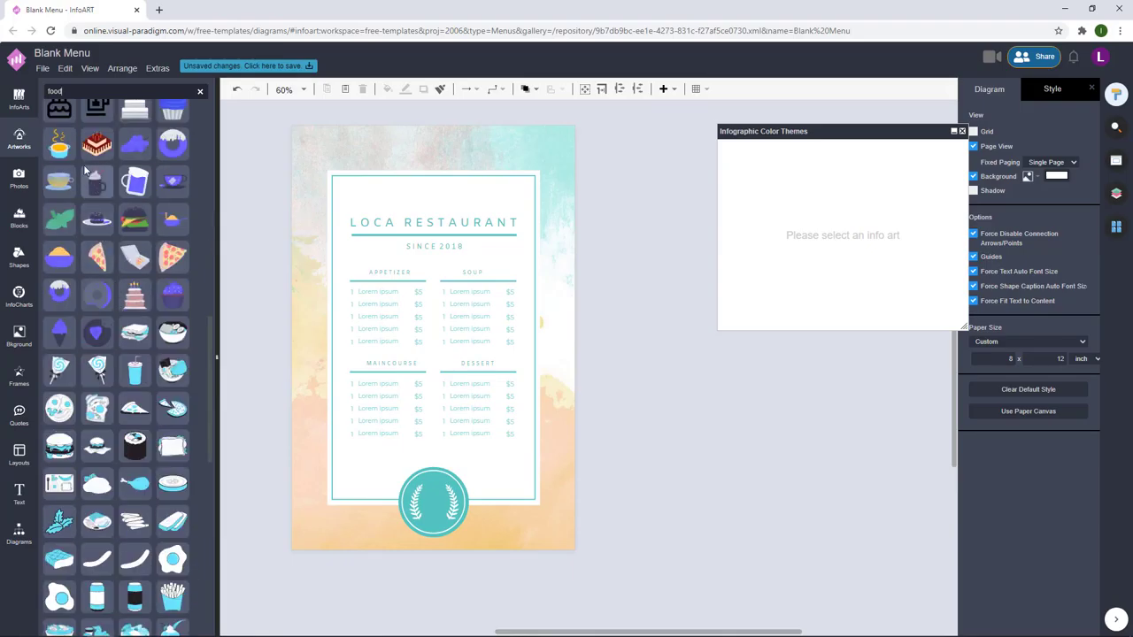
drag(60, 108, 677, 441)
Recolor the birthday cake icon white
click(995, 137)
click(996, 260)
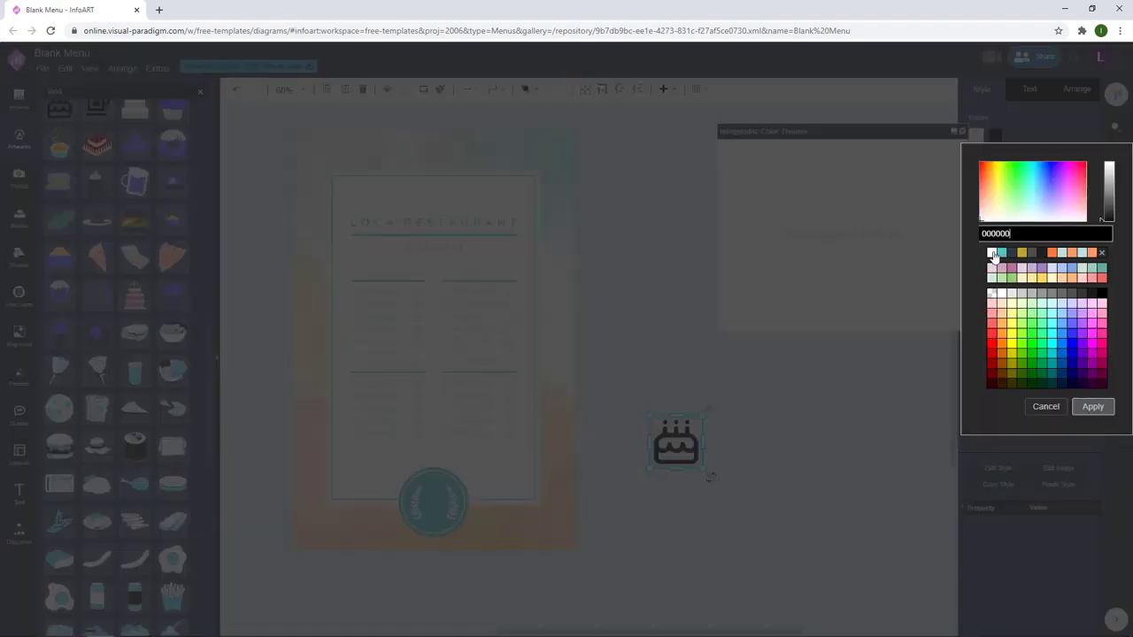
click(1092, 404)
Shrink the white cake icon and center it between the laurel branches in the badge
drag(703, 415, 453, 507)
click(725, 441)
click(689, 505)
click(469, 487)
click(620, 508)
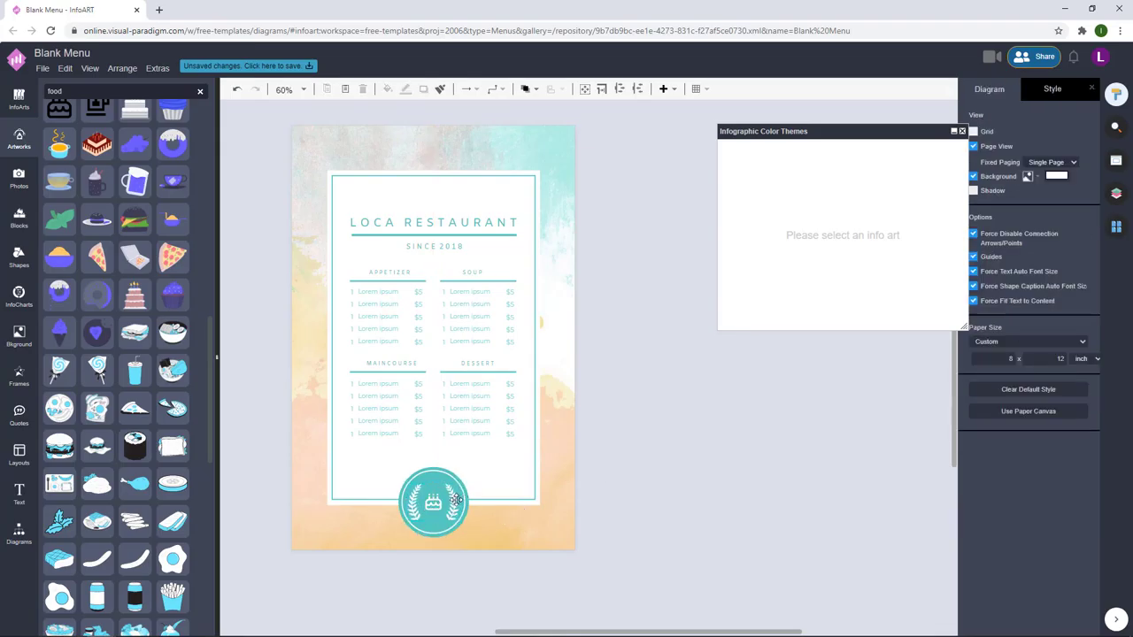
click(454, 500)
click(665, 473)
click(464, 509)
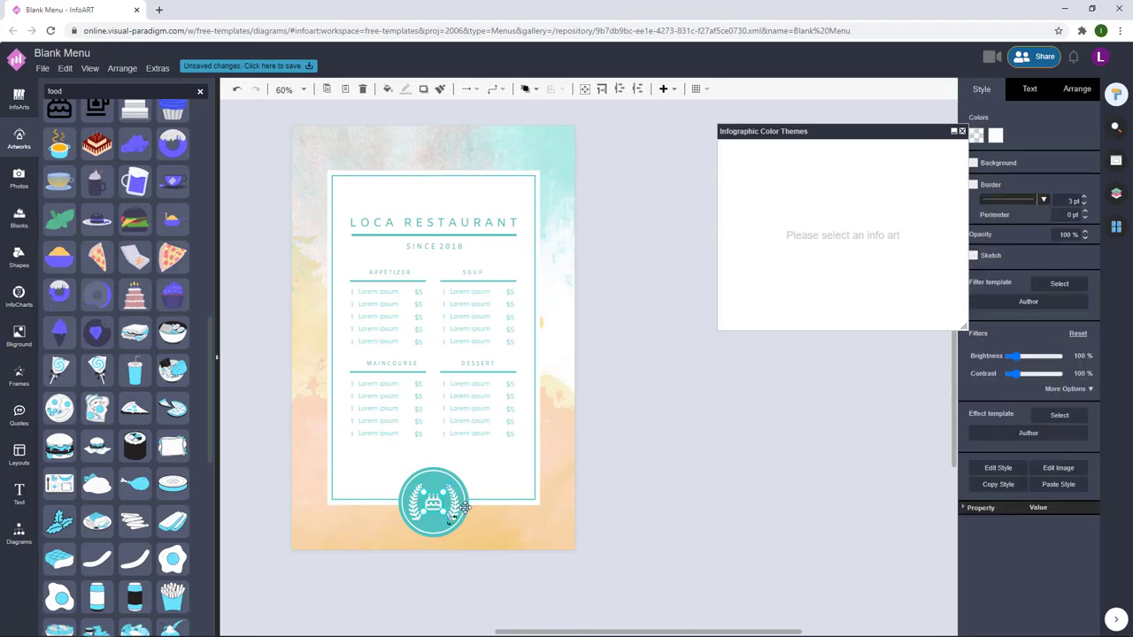
click(673, 432)
click(434, 529)
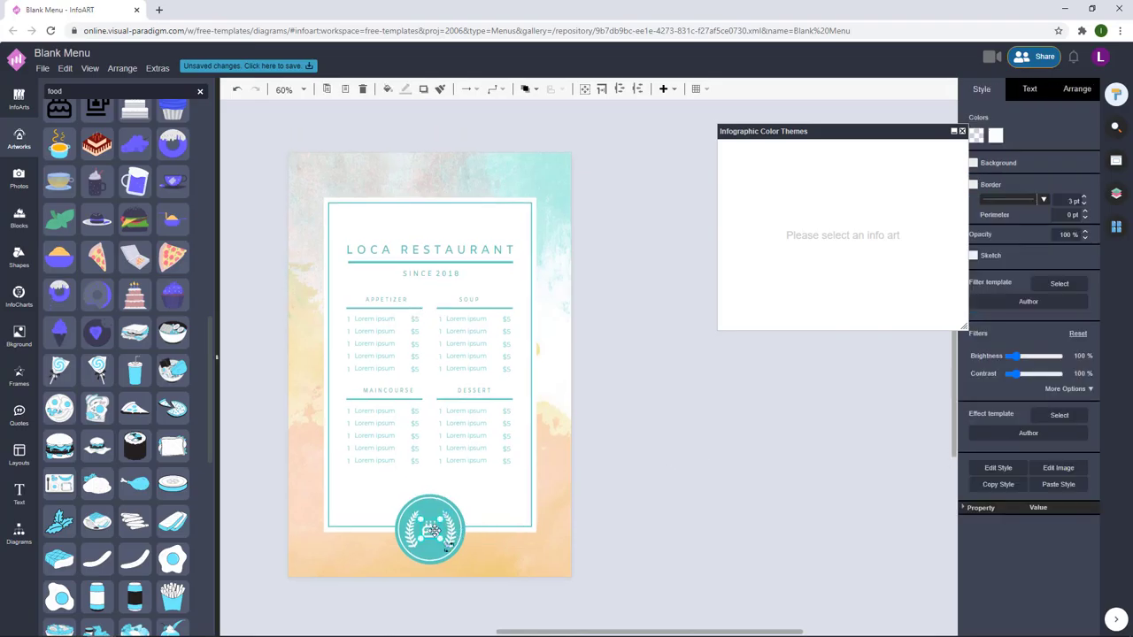
click(726, 445)
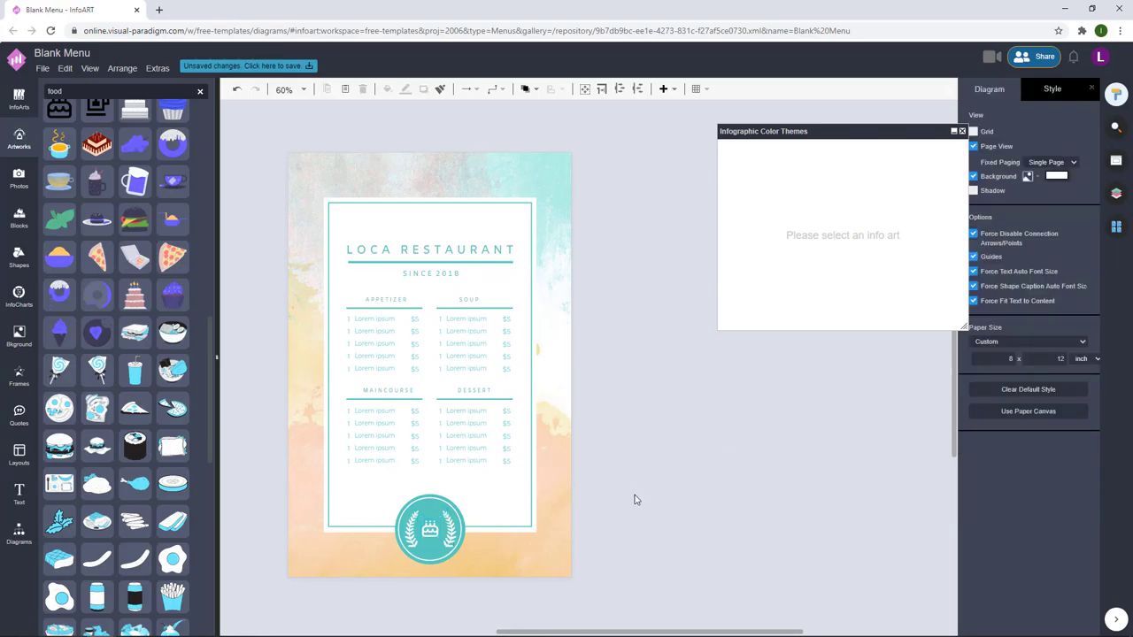
Place a copy of a heading text just below the page and change its wording to "2020"
scroll(634, 499, down, 2)
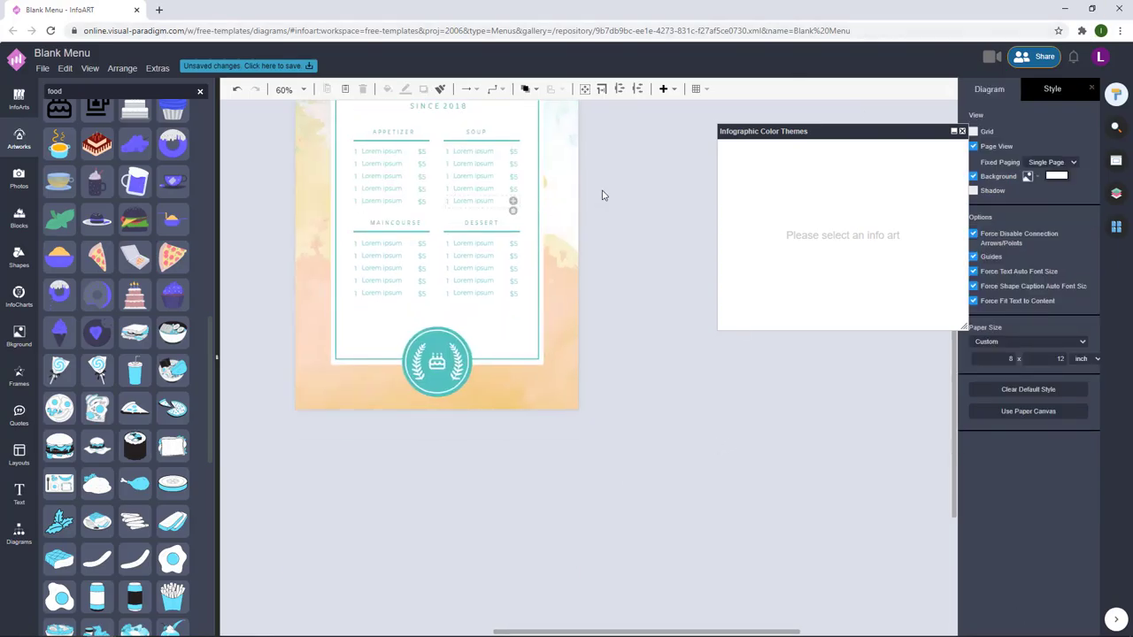
scroll(593, 167, up, 1)
drag(490, 314, 457, 467)
double_click(456, 467)
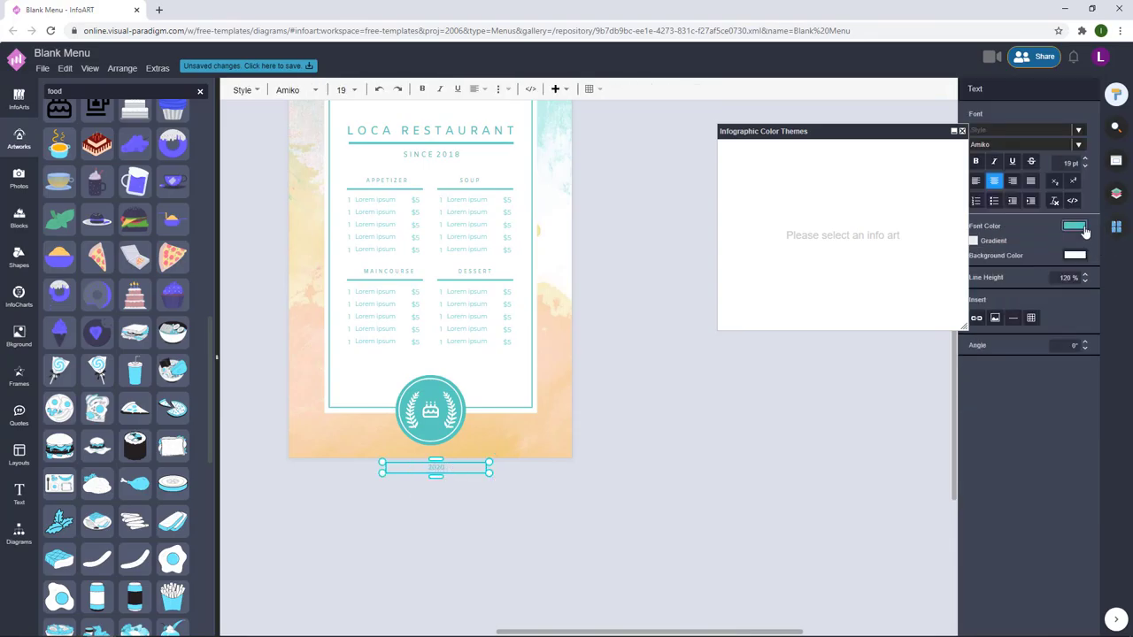
Set the font color of the "2020" text to white
click(1075, 226)
click(989, 348)
click(1088, 495)
click(466, 538)
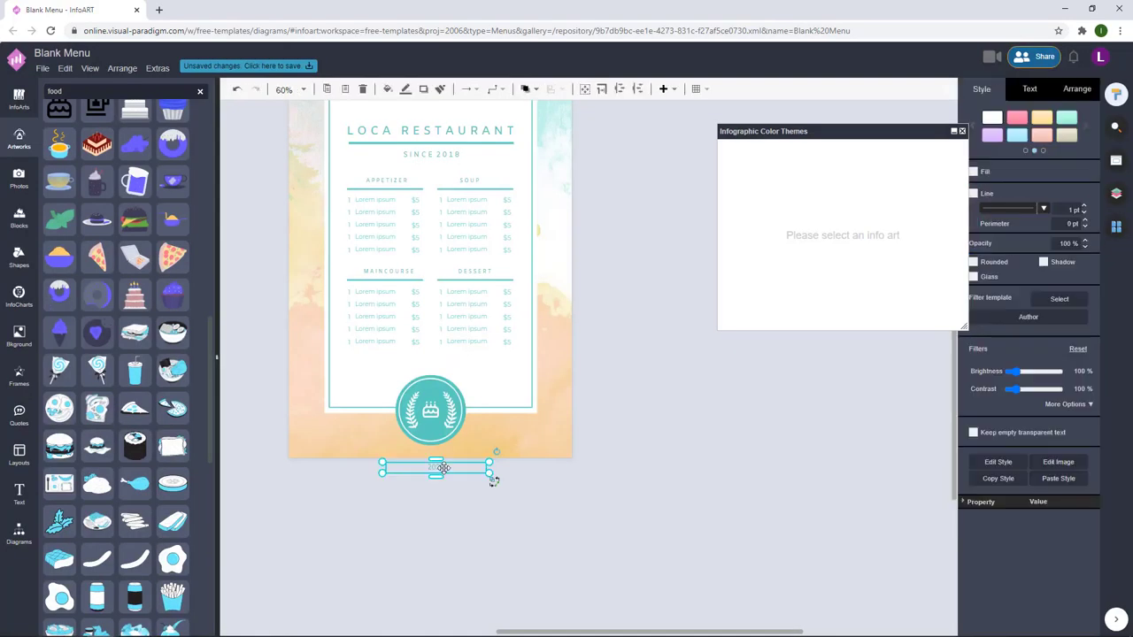
click(1030, 88)
click(1074, 222)
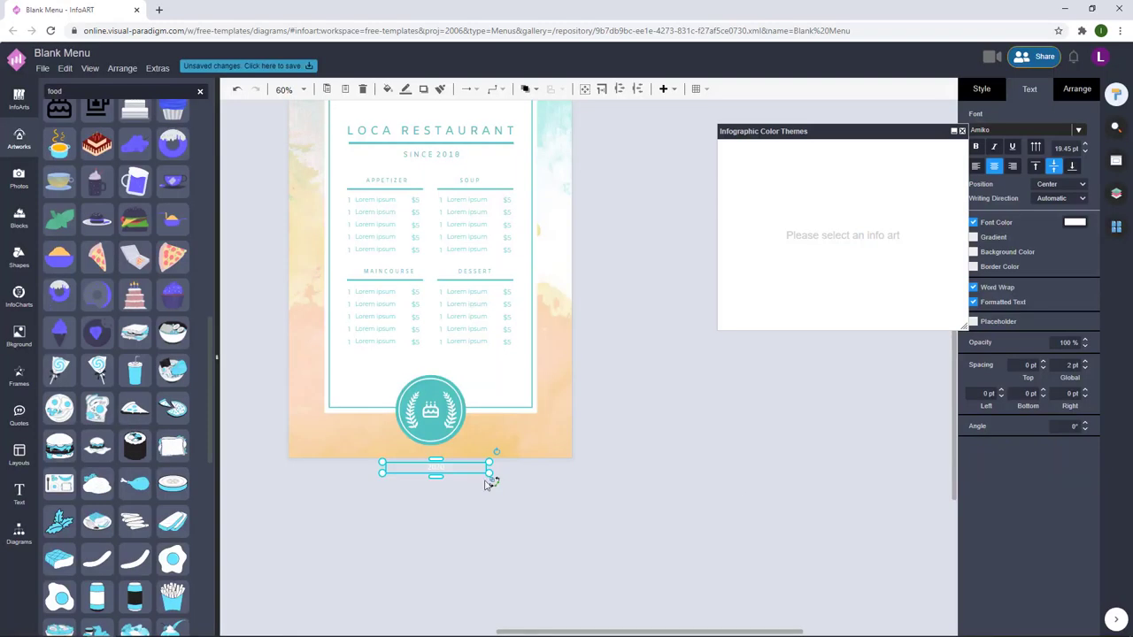
Move the "2020" text into the badge, centered beneath the cake icon
click(434, 488)
scroll(423, 486, up, 6)
click(476, 429)
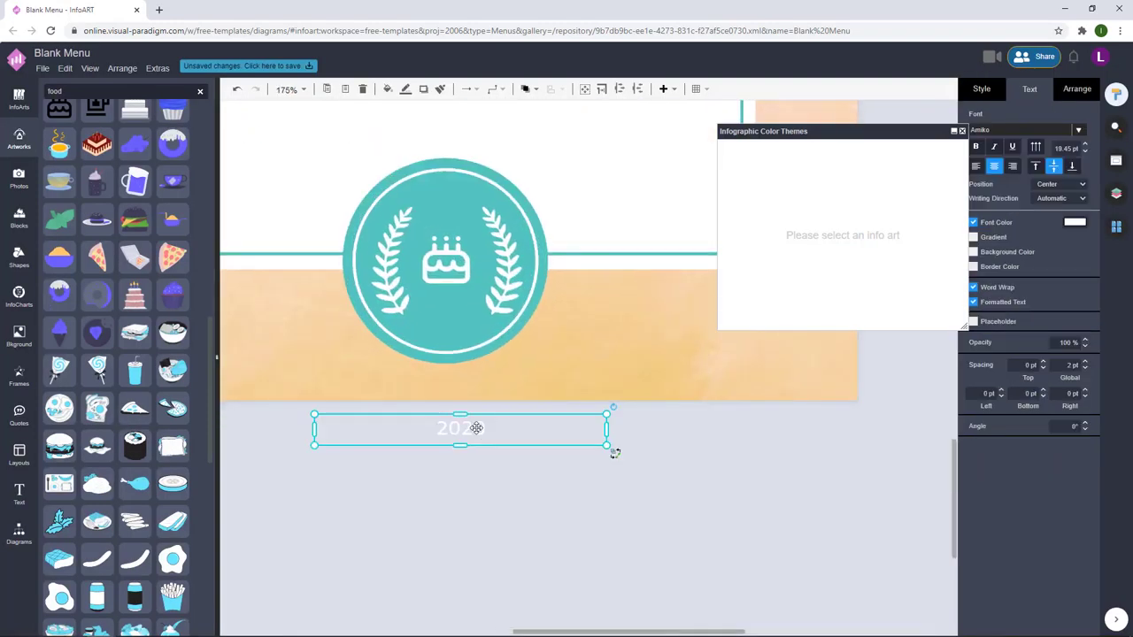
drag(500, 439, 470, 343)
click(506, 476)
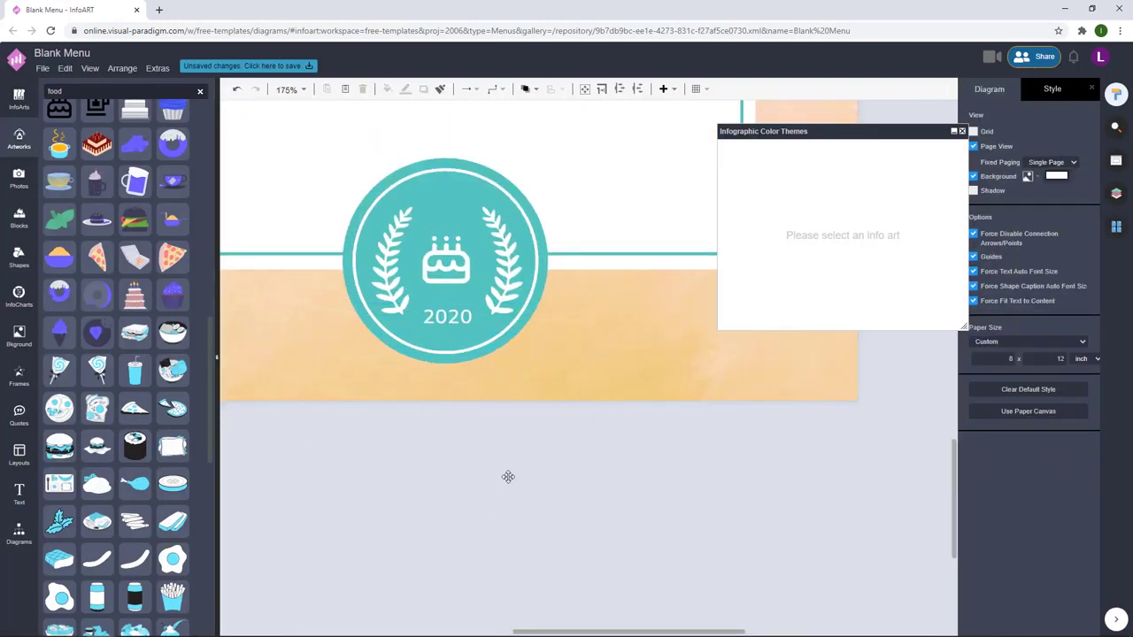
Change the year text in the badge to "2021"
click(465, 316)
double_click(471, 321)
click(490, 435)
scroll(604, 405, down, 5)
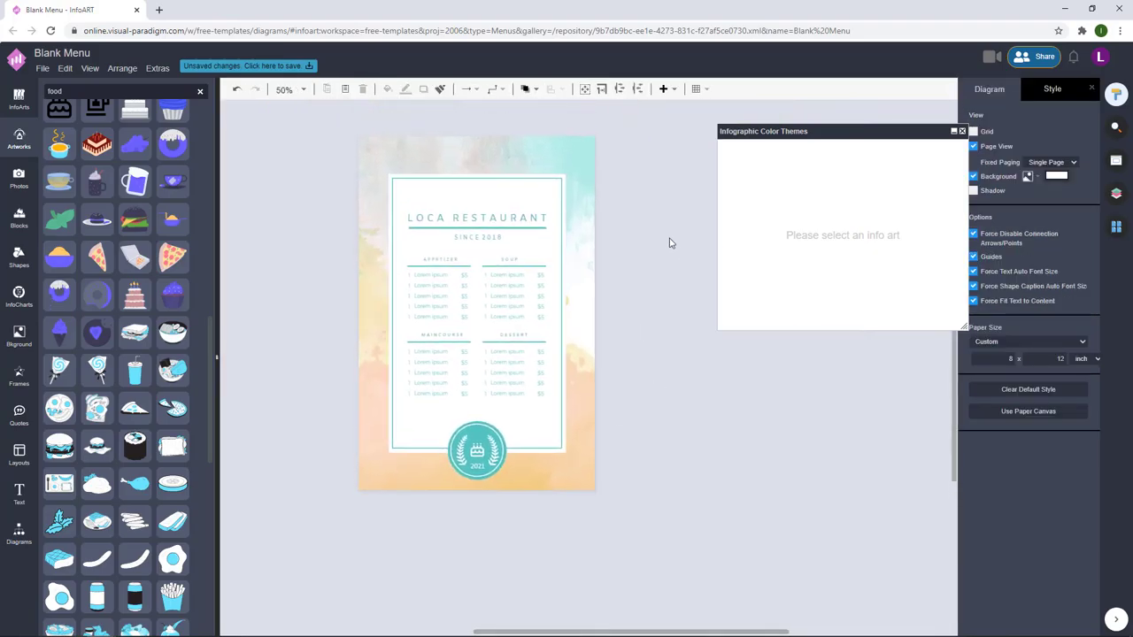
Set the white panel's opacity to 90 %
scroll(670, 243, up, 2)
click(557, 192)
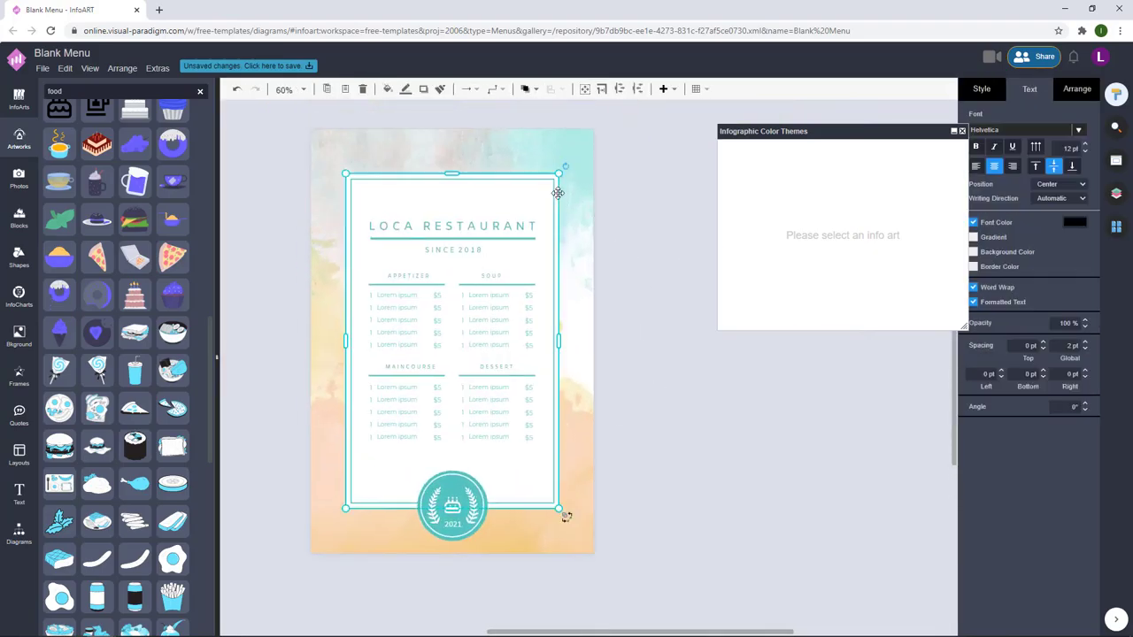
click(998, 89)
click(1067, 257)
text(90)
key(Return)
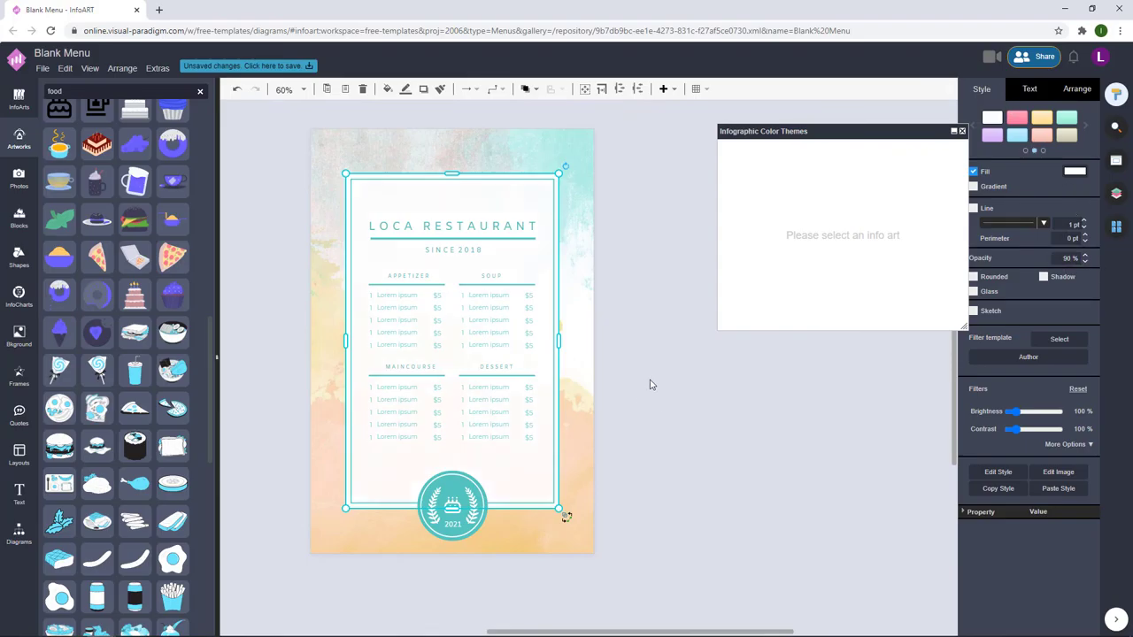
drag(652, 376, 651, 365)
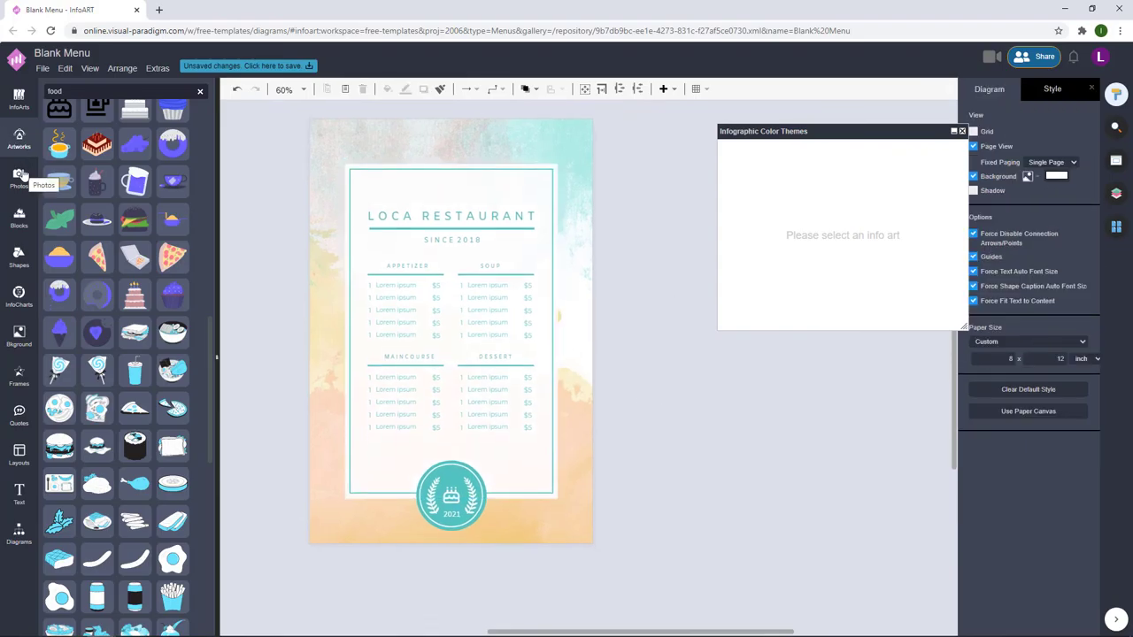
click(21, 175)
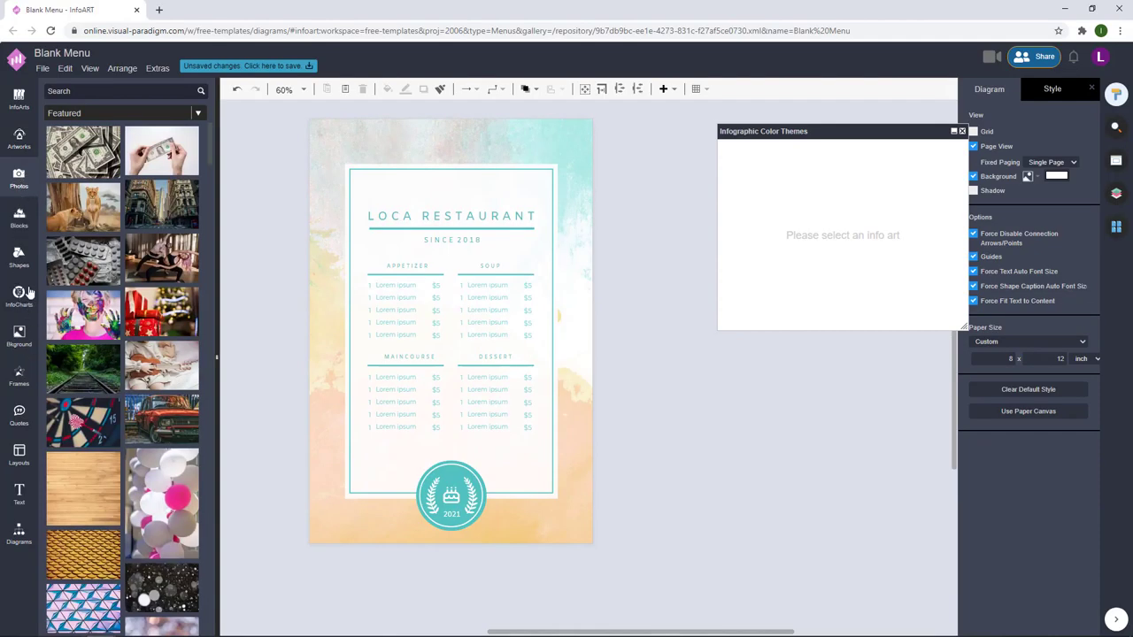
click(19, 338)
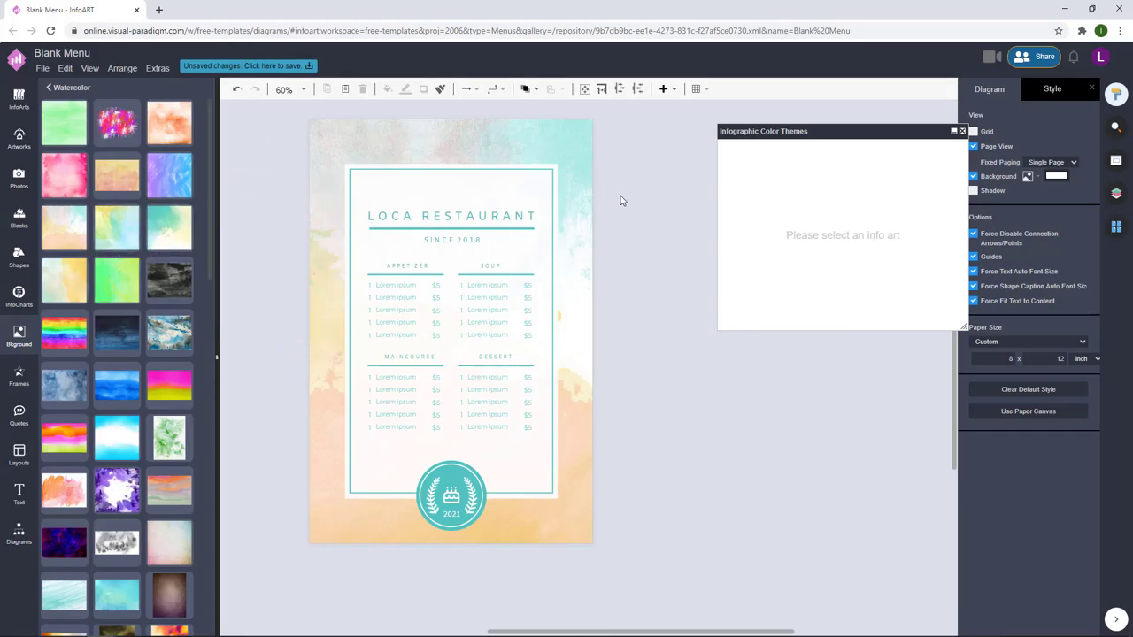
mouse_move(634, 218)
mouse_down()
mouse_move(630, 195)
mouse_move(637, 234)
mouse_up()
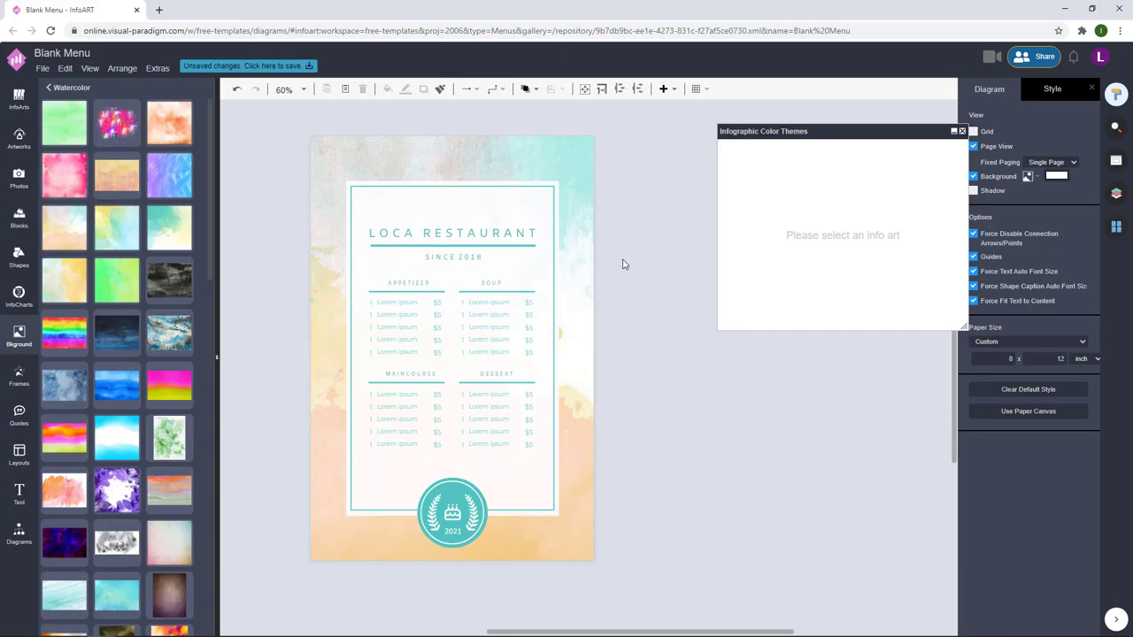
Search the photos for "blue restaurant" and use the seaside terrace photo as the page background, after trying the blue storefront photo
click(12, 180)
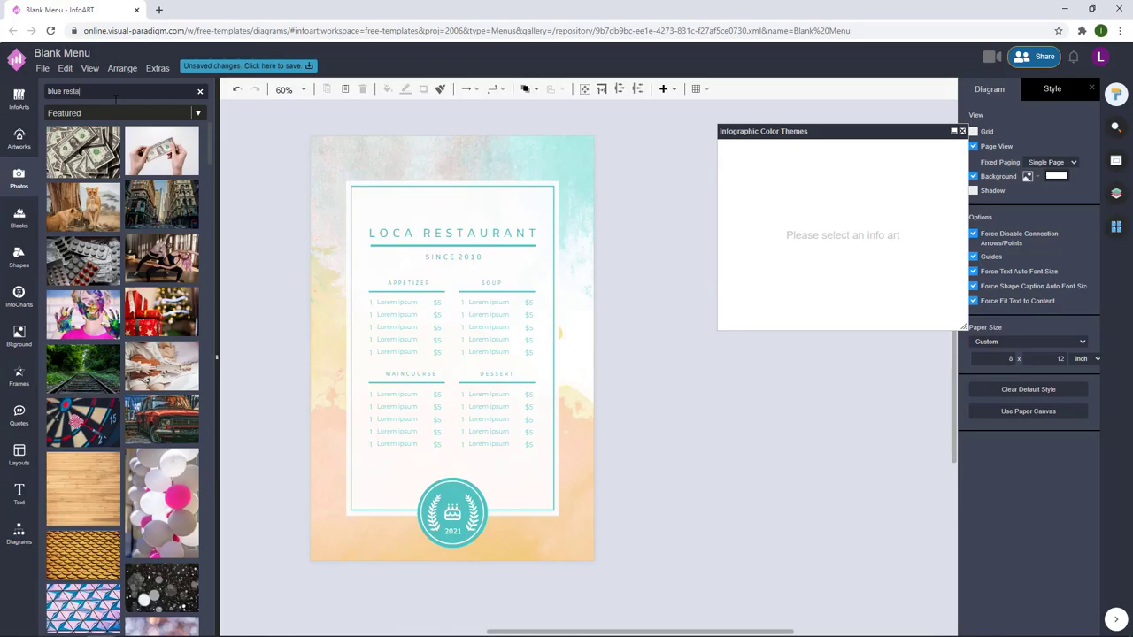
key(Return)
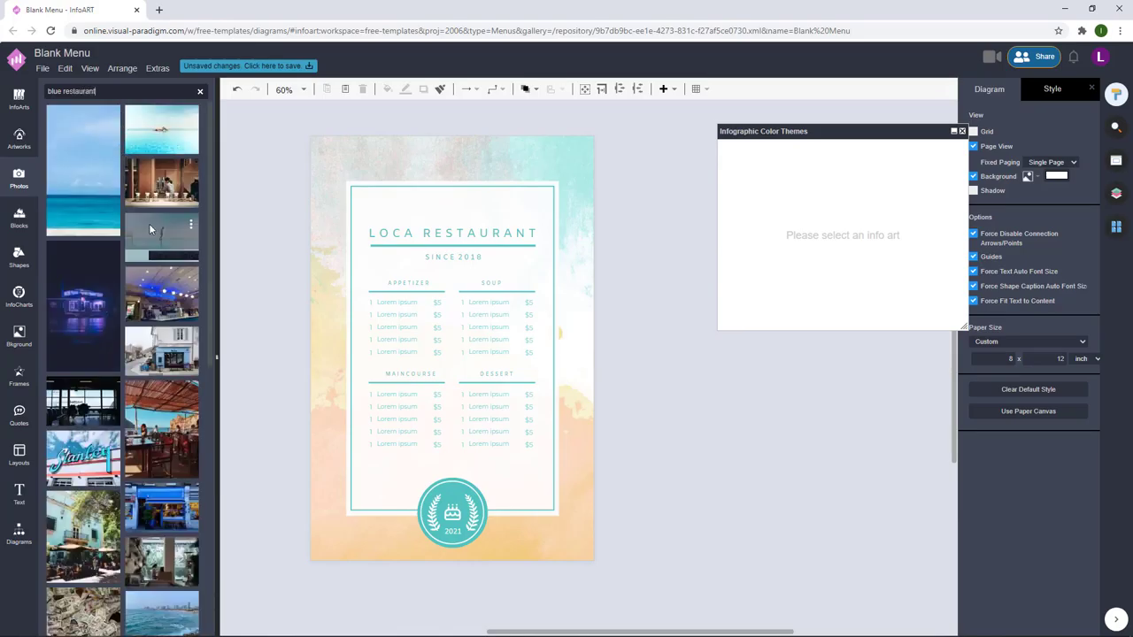
mouse_move(170, 296)
drag(170, 296, 309, 314)
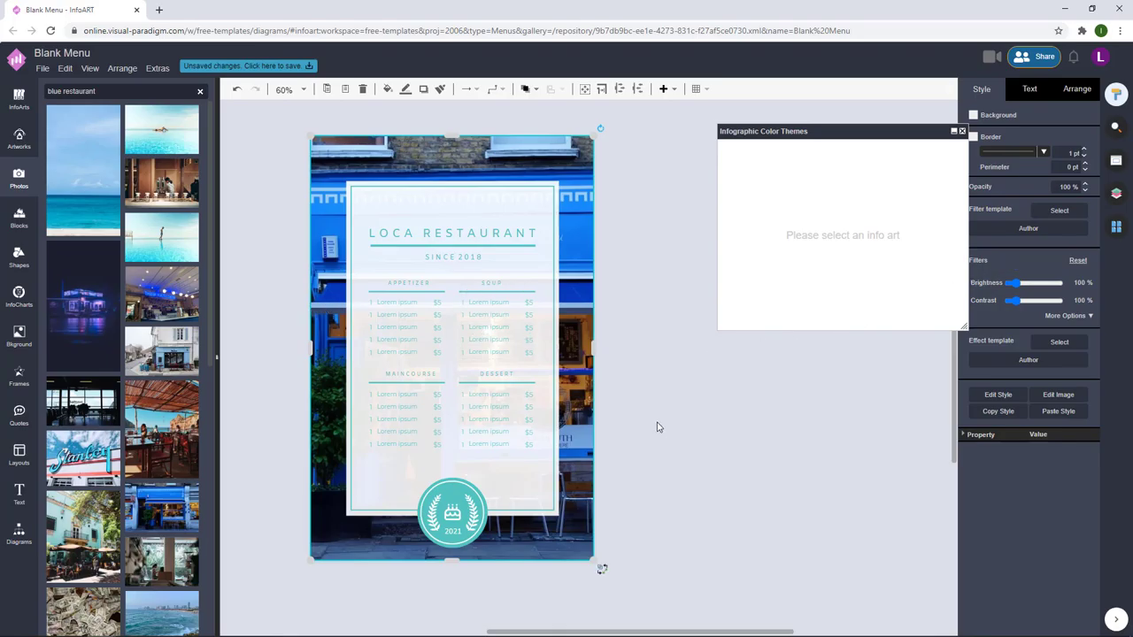
drag(161, 429, 312, 348)
Set the white panel's opacity to 97 % over the photo background, after trying 87 %
click(557, 319)
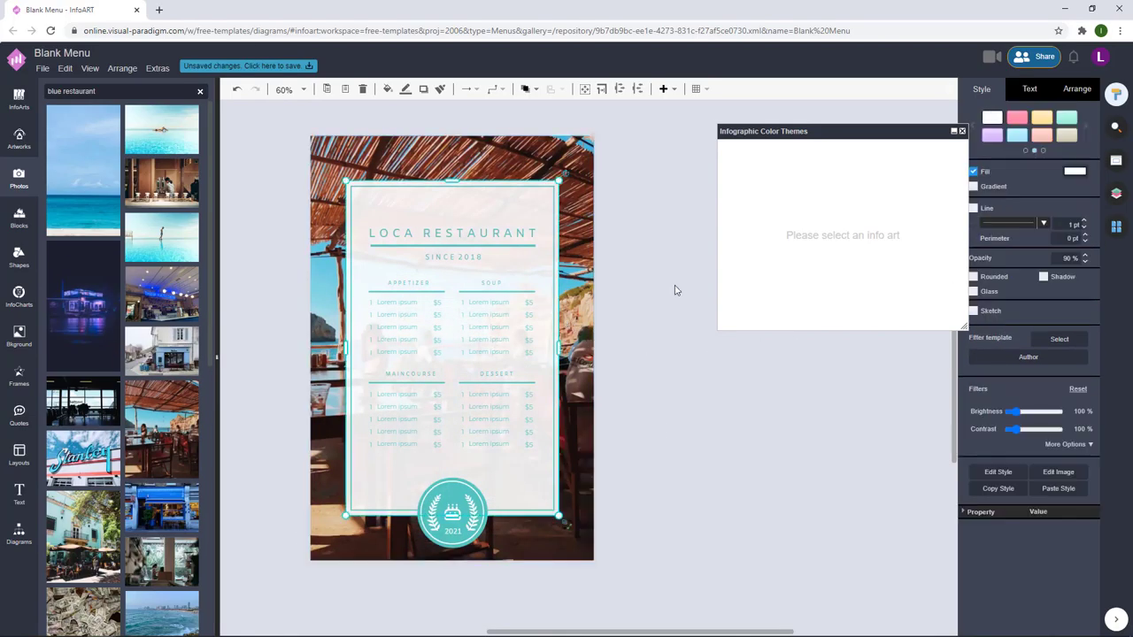
click(1061, 257)
text(87)
key(Return)
click(1068, 258)
text(97)
key(Return)
click(683, 424)
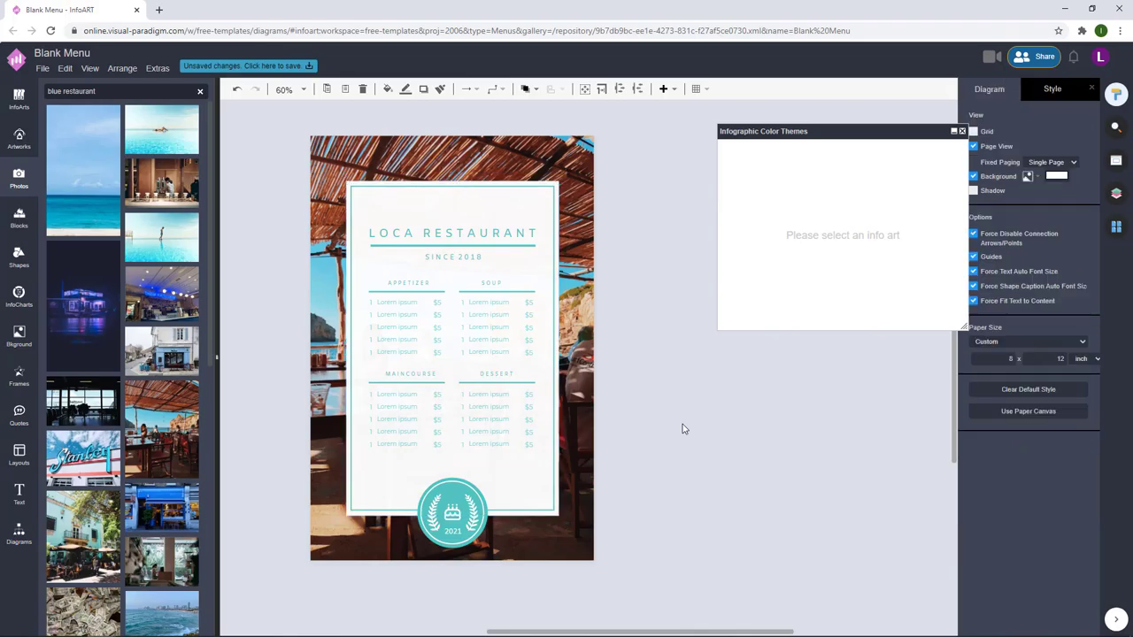
Shrink the 2021 badge slightly and recentre it on the lower edge of the white panel
drag(682, 424, 691, 404)
click(461, 491)
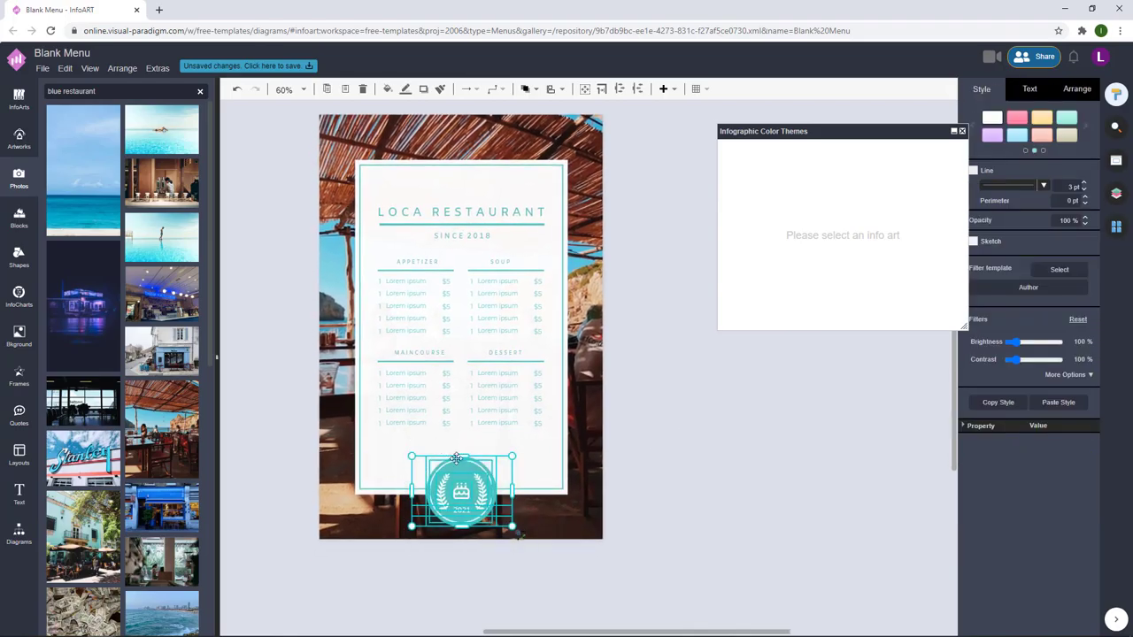
mouse_move(508, 451)
mouse_down()
mouse_move(461, 485)
mouse_move(507, 452)
mouse_up()
click(723, 463)
click(454, 485)
drag(473, 485, 470, 486)
click(689, 472)
Select the four price lists with their headings and shift them together slightly down on the panel
drag(689, 472, 349, 277)
scroll(659, 441, down, 1)
scroll(617, 411, up, 1)
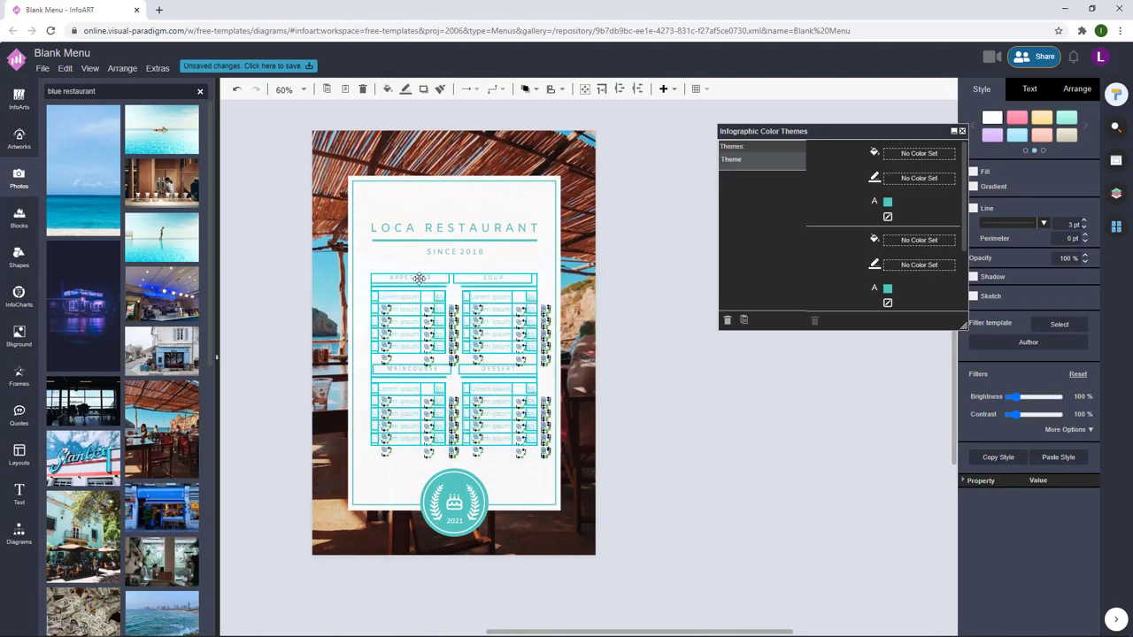
click(677, 433)
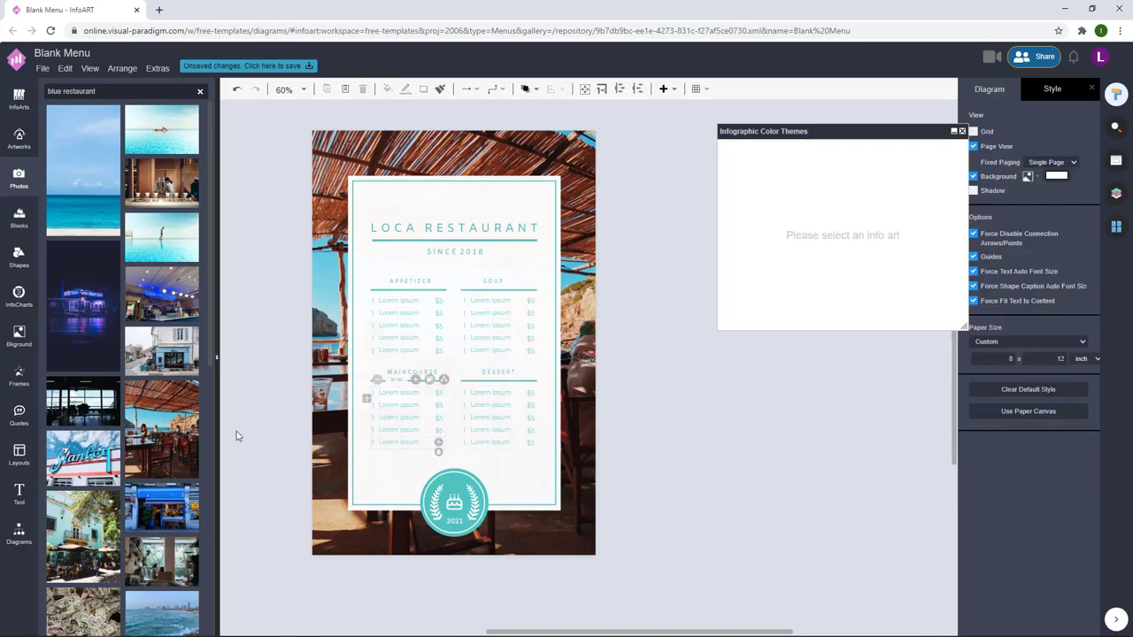
scroll(263, 283, down, 1)
scroll(263, 282, up, 2)
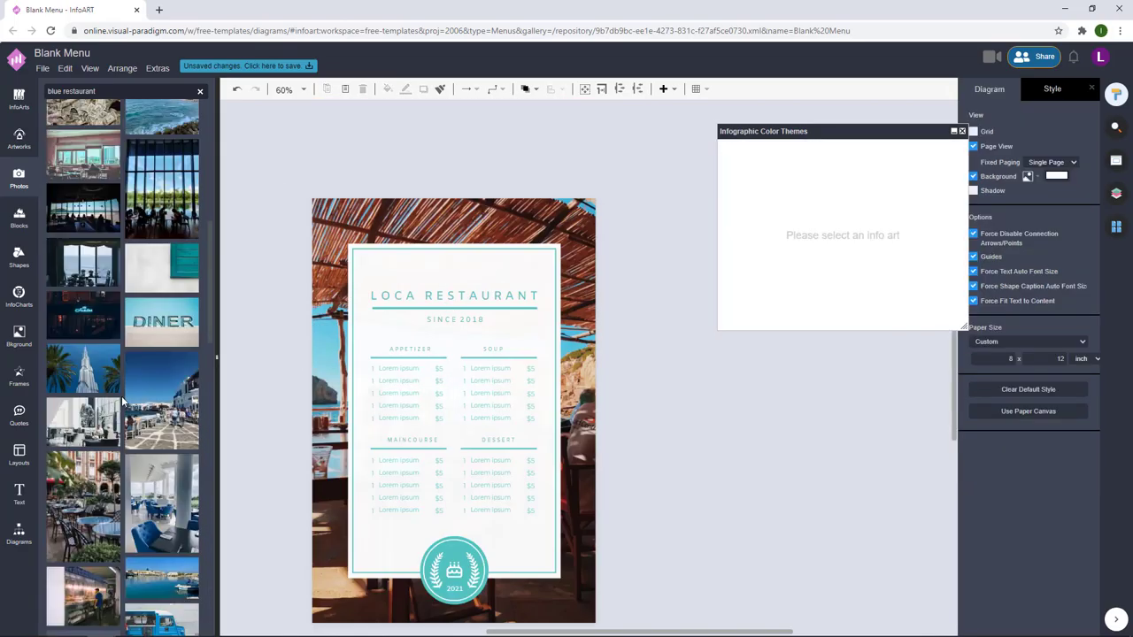
scroll(592, 397, down, 1)
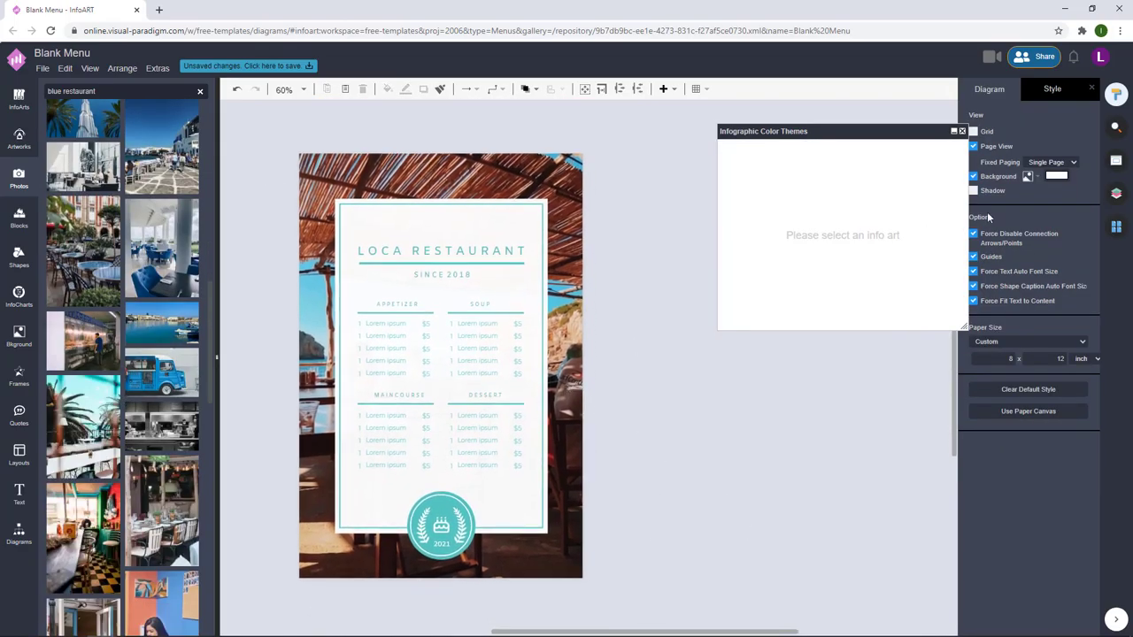
Unlock the Background layer and set the restaurant photo's overlay colour to the menu's teal
click(1115, 193)
drag(1044, 120, 751, 145)
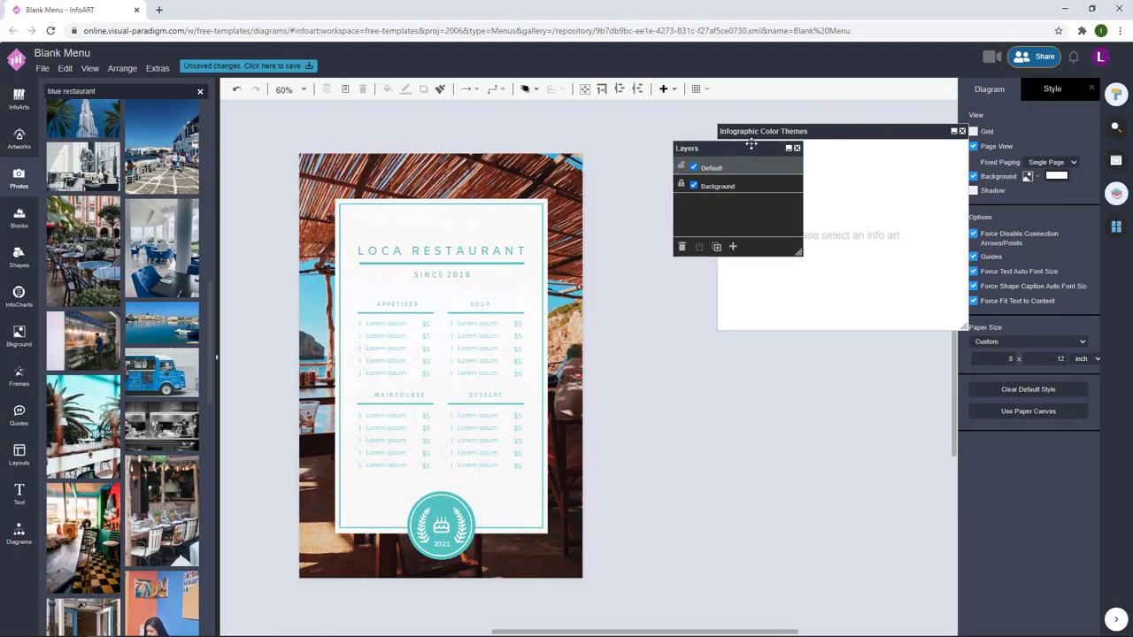
click(541, 192)
click(1073, 318)
click(1017, 428)
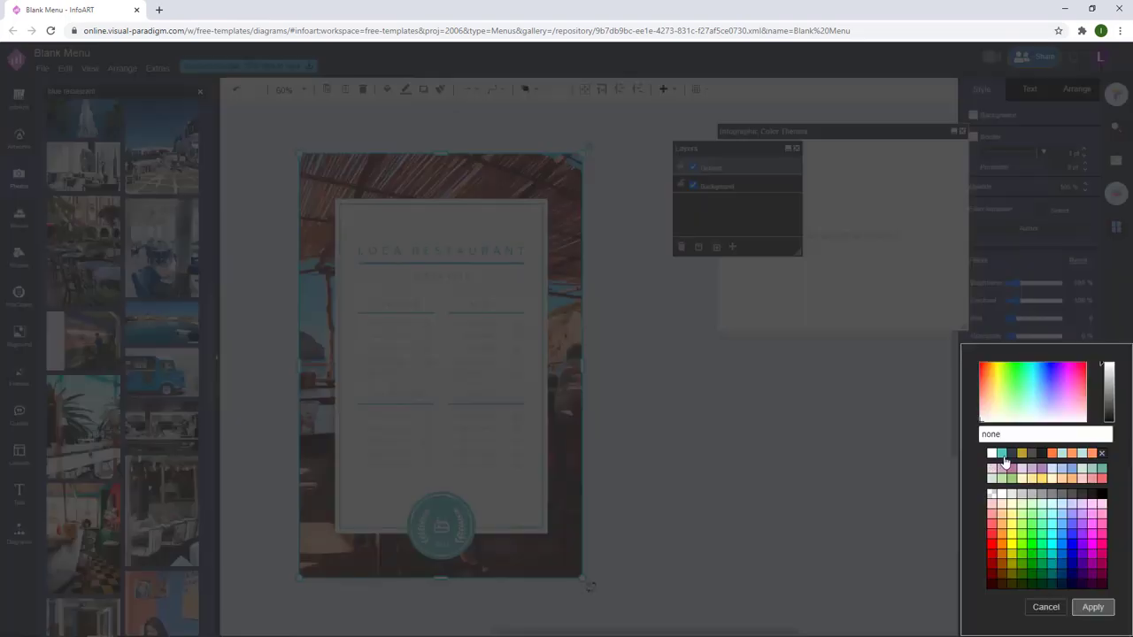
click(1002, 453)
click(1092, 608)
Adjust the background photo's teal overlay to a faint strength below 9 %
drag(1041, 425, 1040, 424)
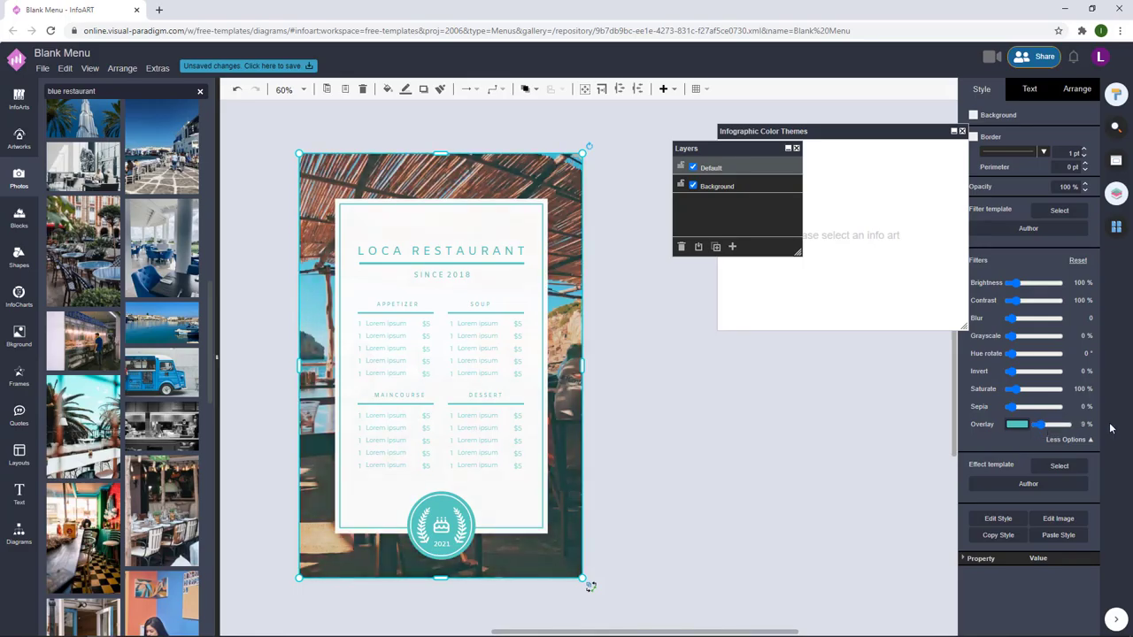
key(Left)
key(Left)
key(Left)
key(Left)
key(Left)
click(746, 468)
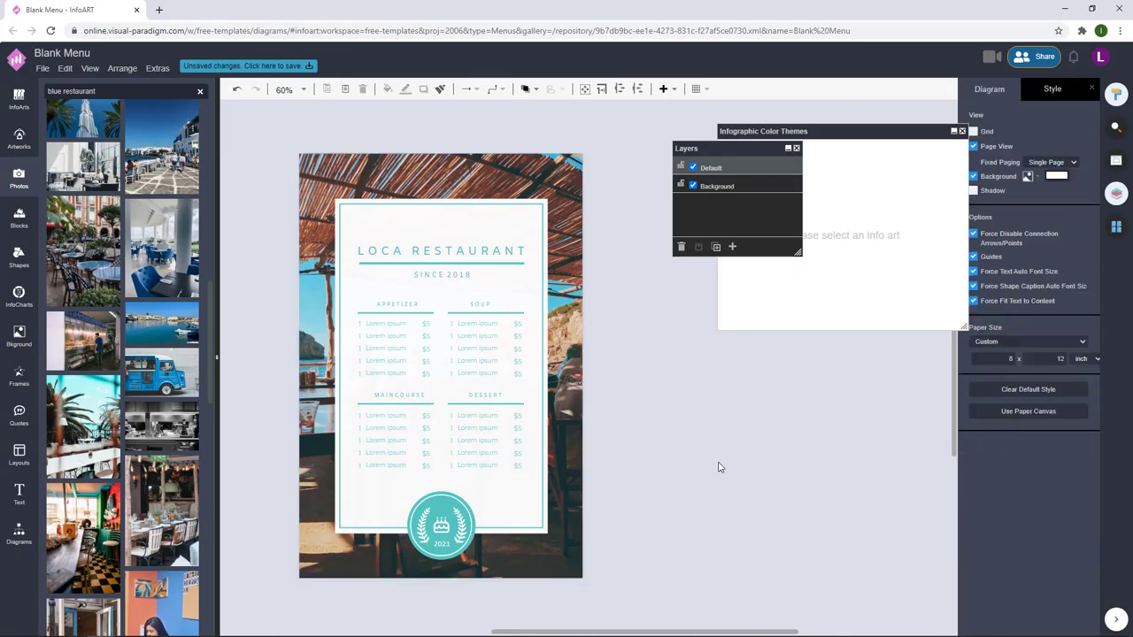
Save the design to VP Online with the file name "Blue And White Photo Seaside Restaurant Menu"
scroll(704, 513, down, 1)
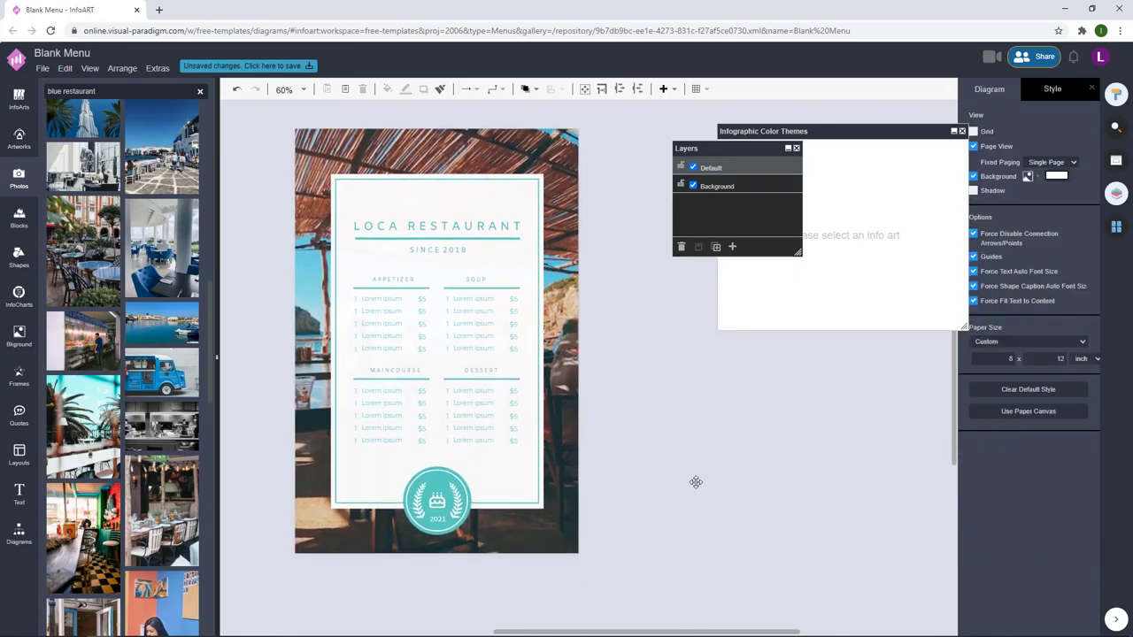
click(293, 67)
text(Blue And Seaside)
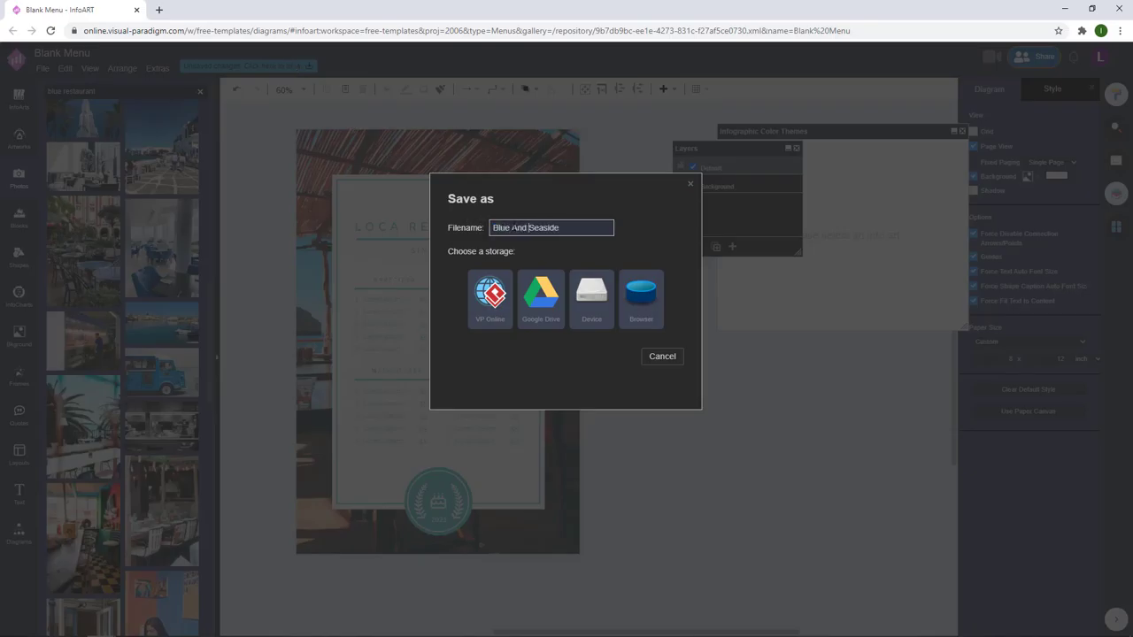
text( Ph)
text( Restaurant)
key(BackSpace)
key(BackSpace)
key(BackSpace)
key(BackSpace)
key(BackSpace)
text(urant)
key(BackSpace)
key(BackSpace)
key(BackSpace)
key(BackSpace)
key(BackSpace)
key(BackSpace)
key(BackSpace)
text(urant)
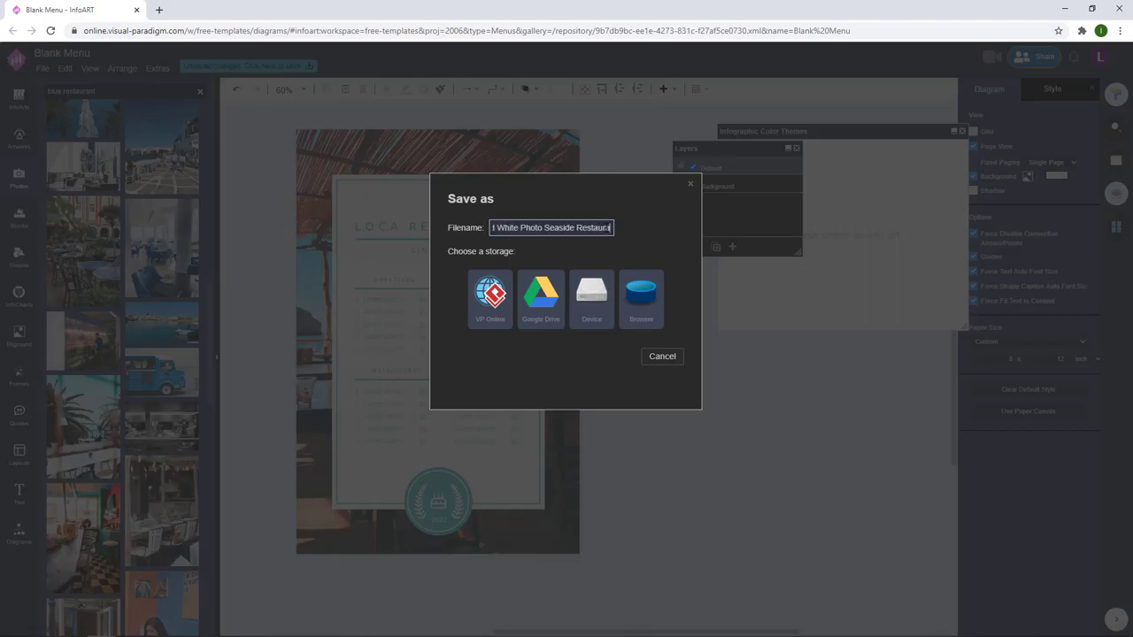
key(ctrl+a)
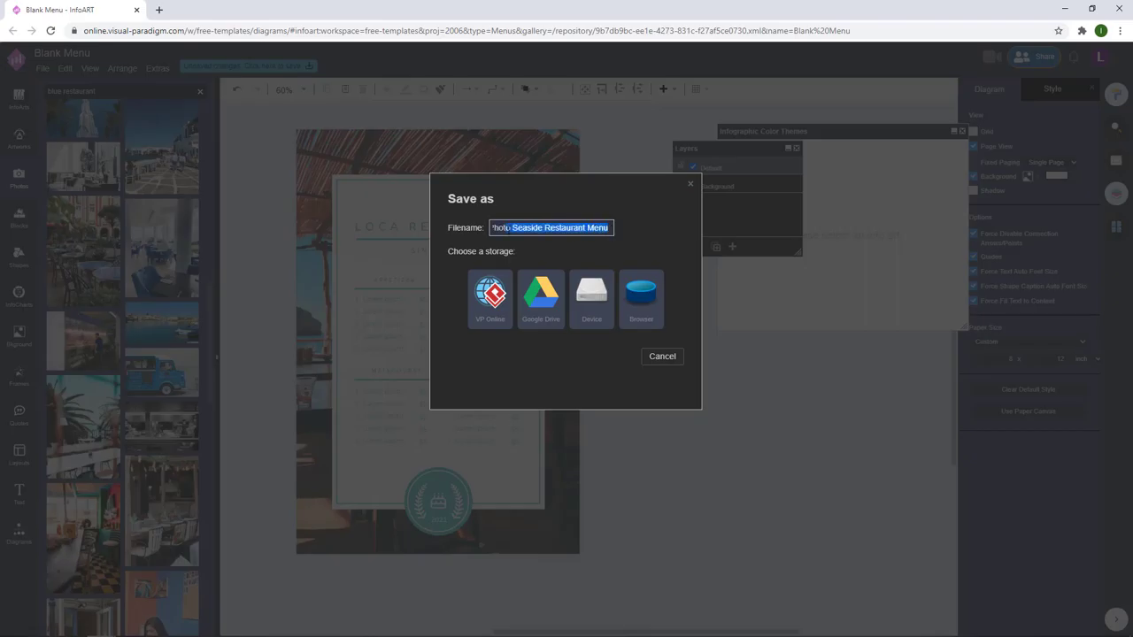
click(490, 292)
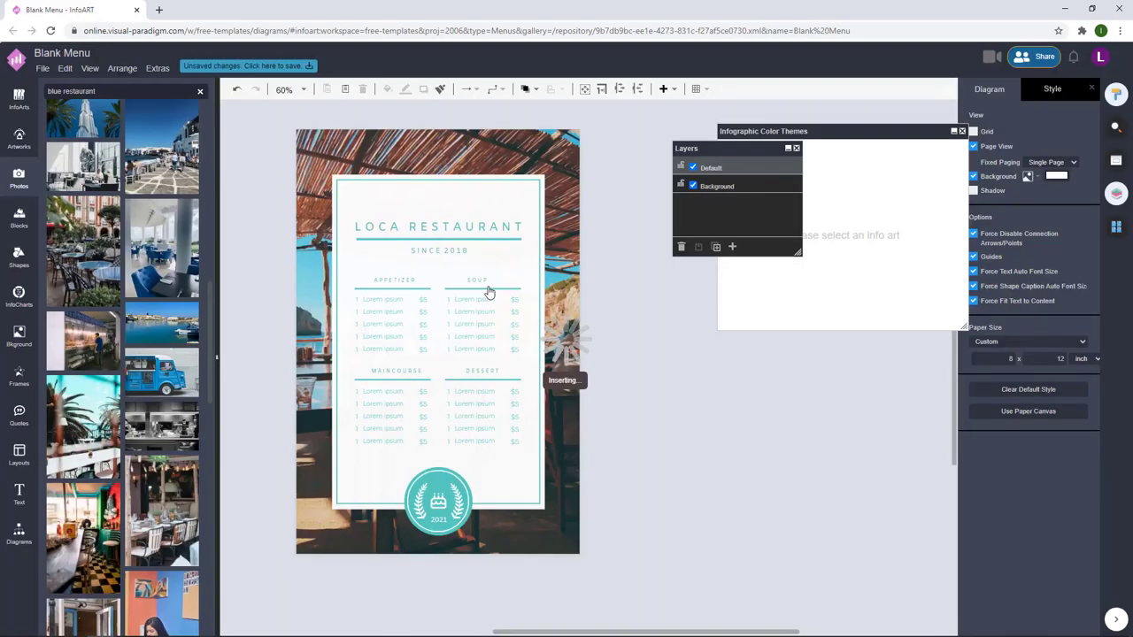